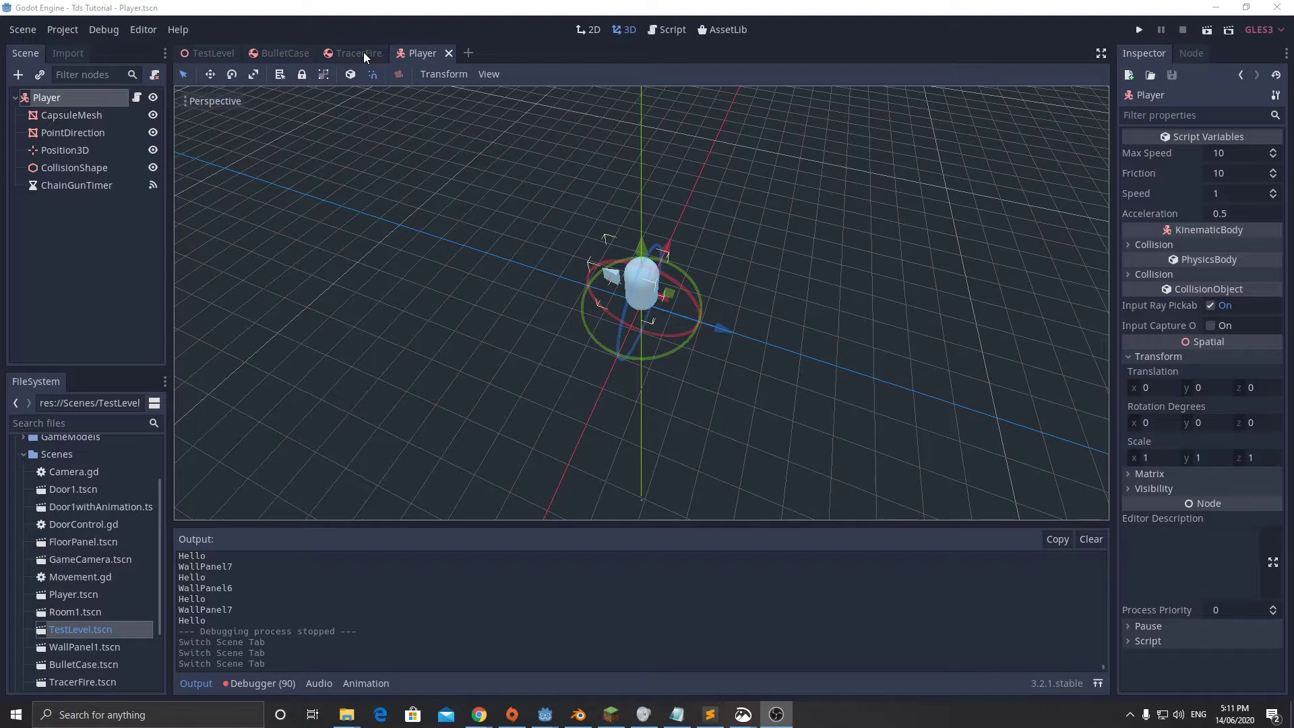
- Run the project, fire tracer shots and walk the player into the shell-filled room
left_click(1138, 30)
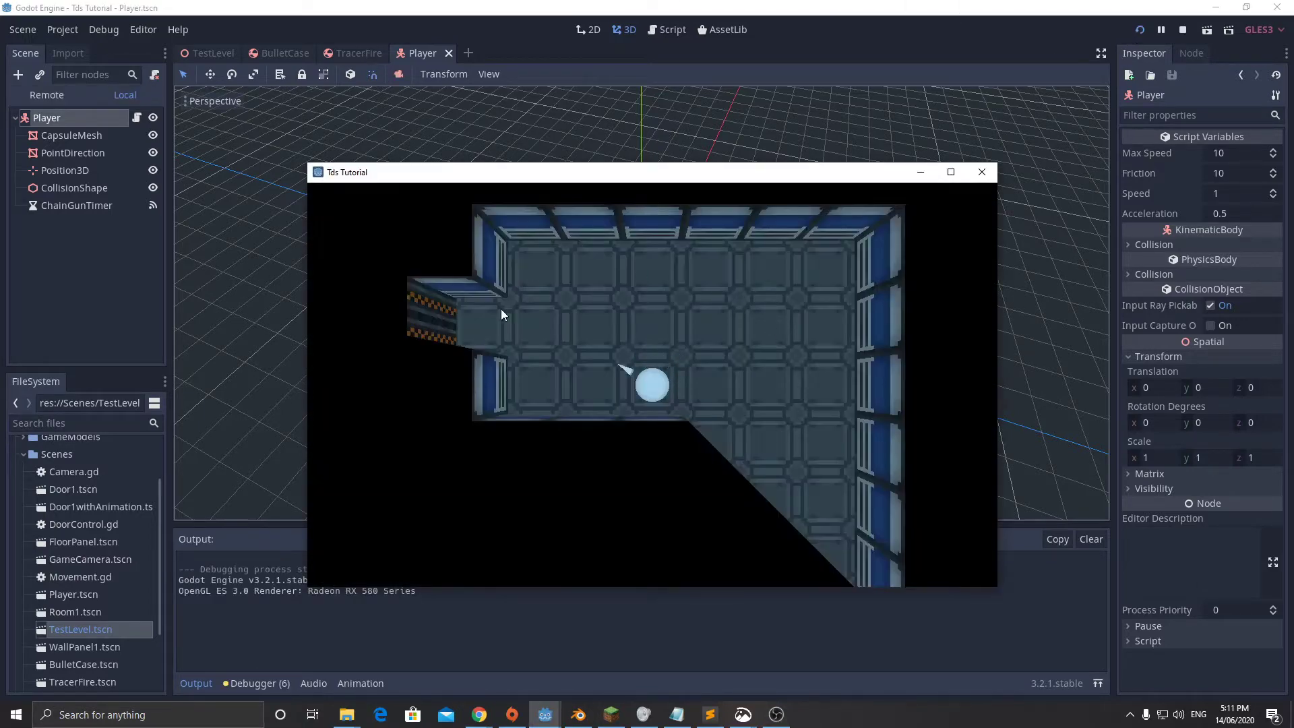
mouse_move(792, 312)
left_mouse_down()
mouse_move(728, 276)
mouse_move(760, 349)
mouse_move(771, 342)
mouse_move(745, 305)
mouse_move(758, 353)
mouse_move(755, 317)
mouse_move(782, 352)
mouse_move(753, 305)
mouse_move(771, 321)
mouse_move(692, 280)
mouse_move(605, 293)
mouse_move(798, 324)
left_mouse_up()
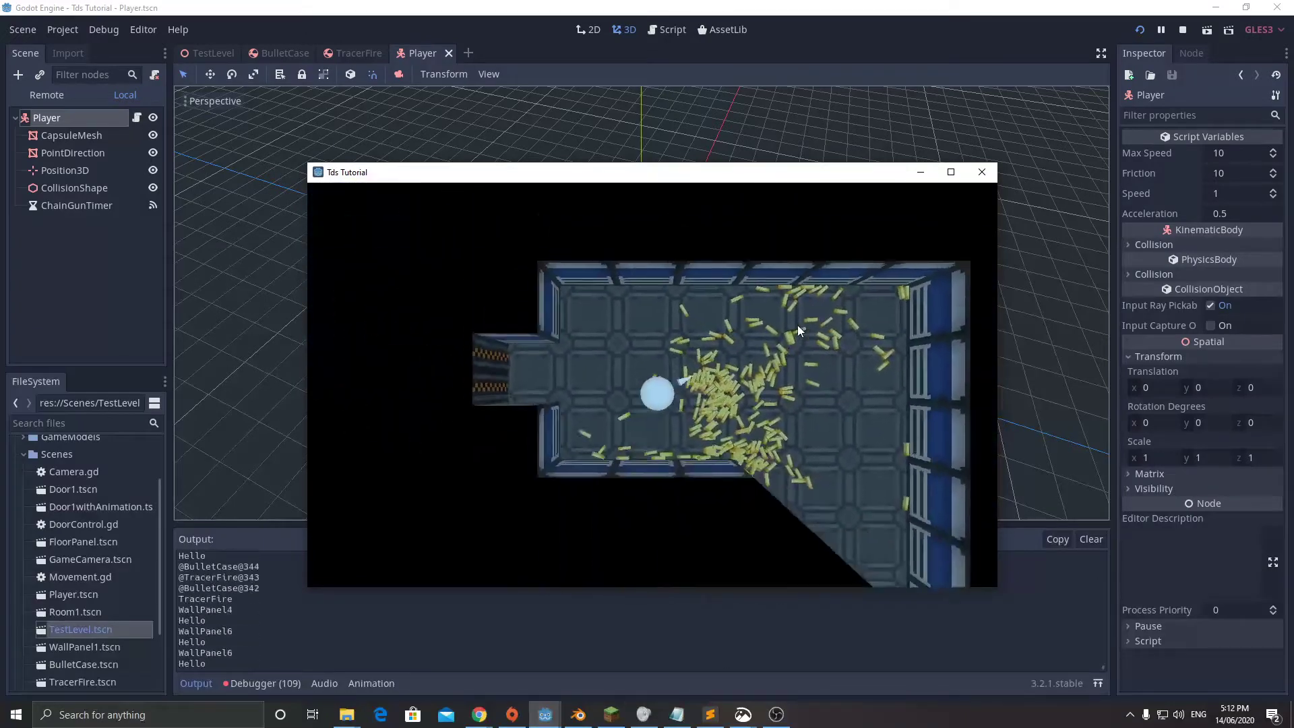
key("w")
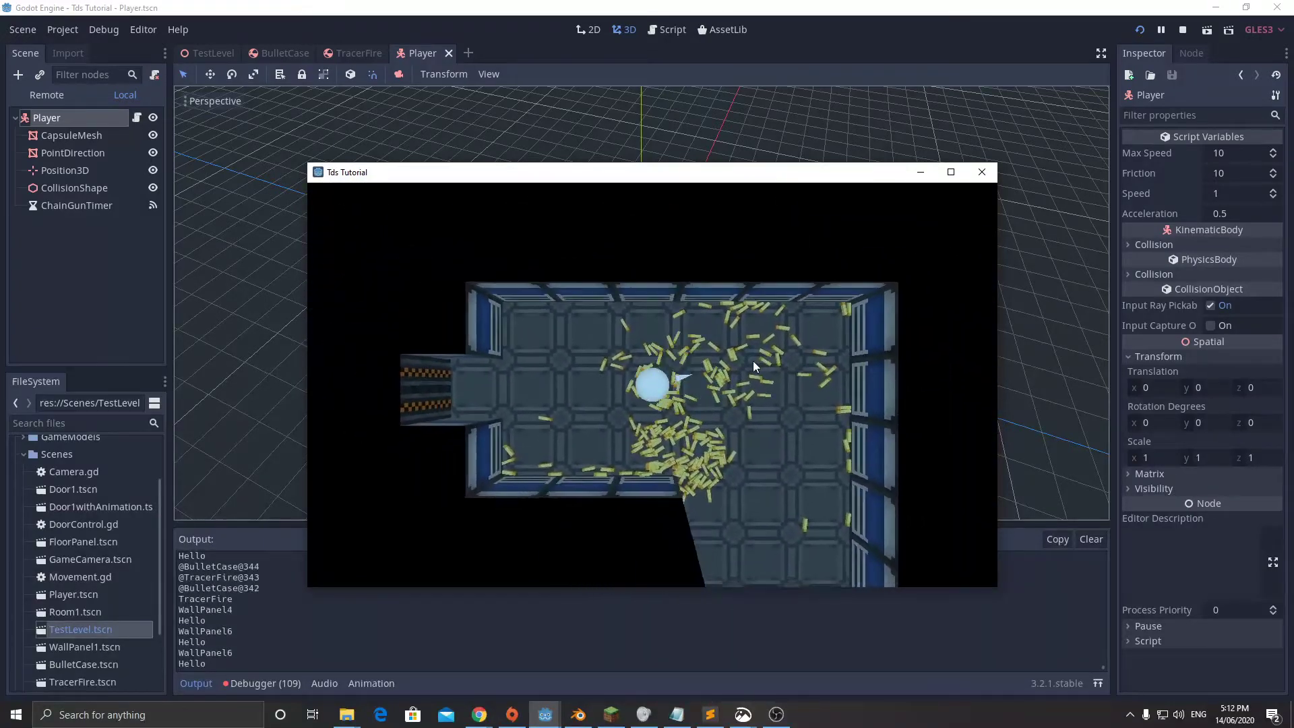
key("d")
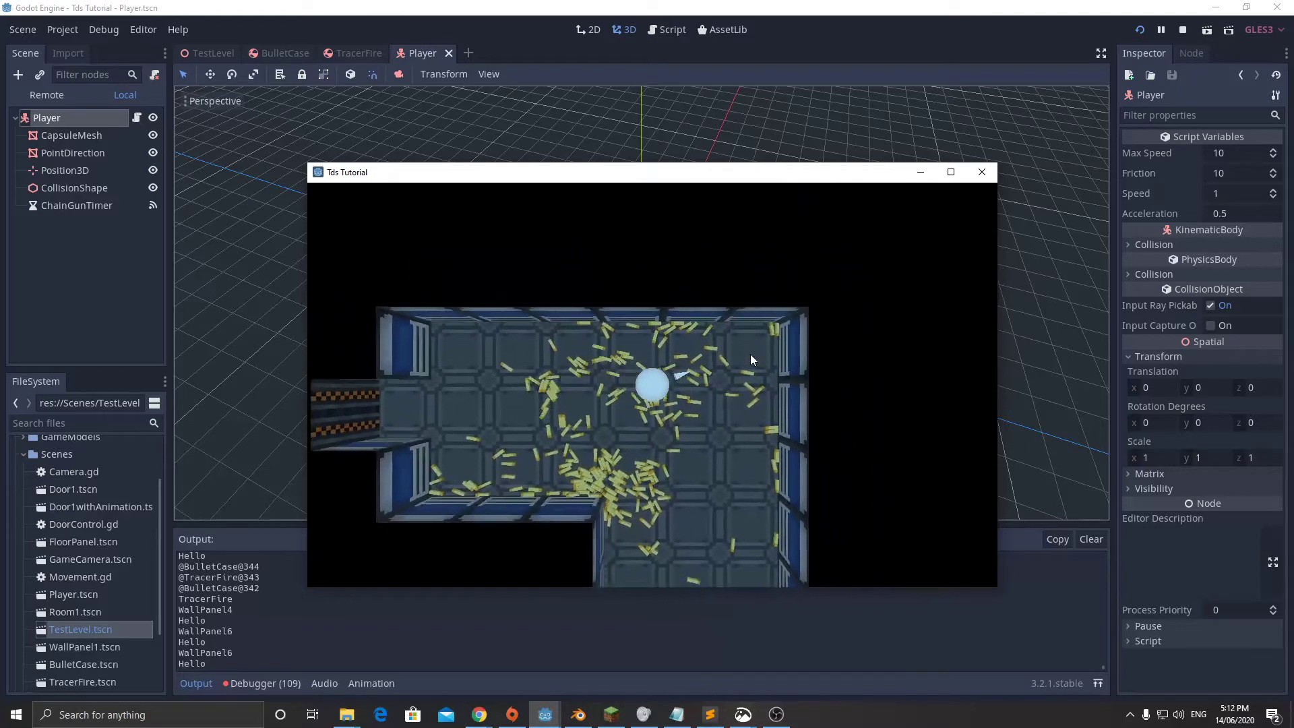
key("a")
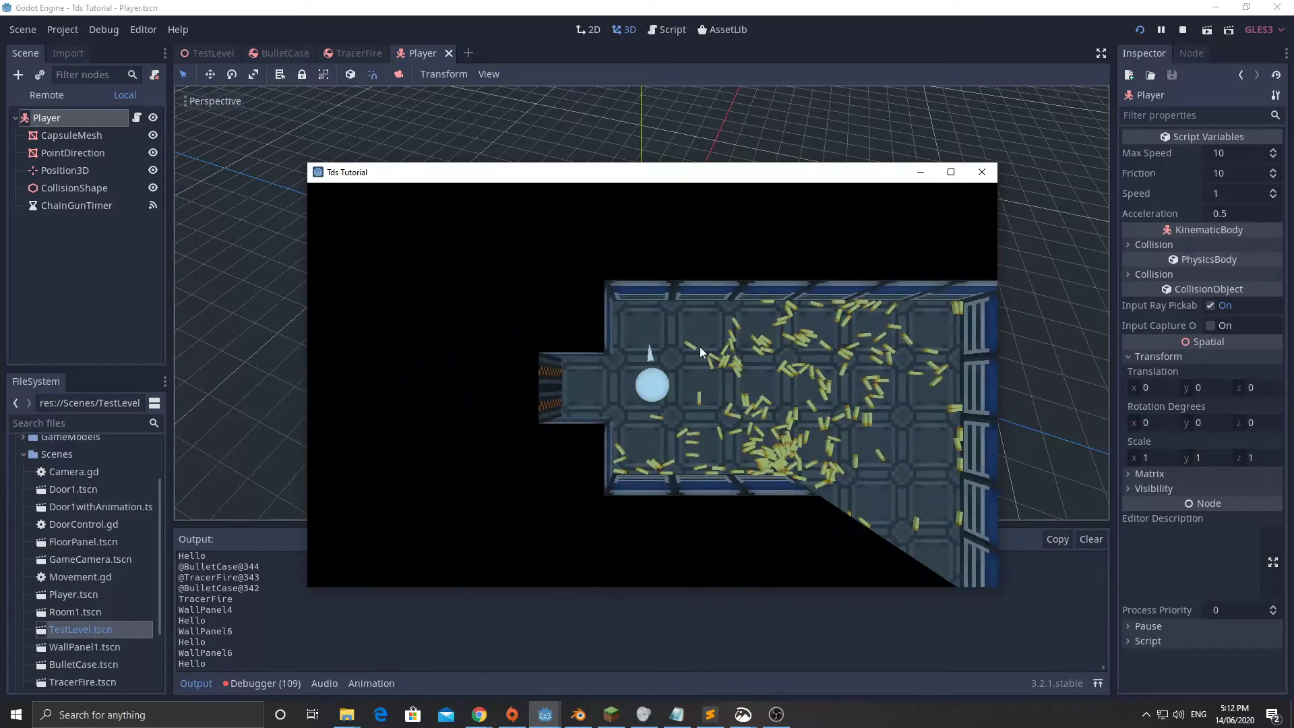
key("d")
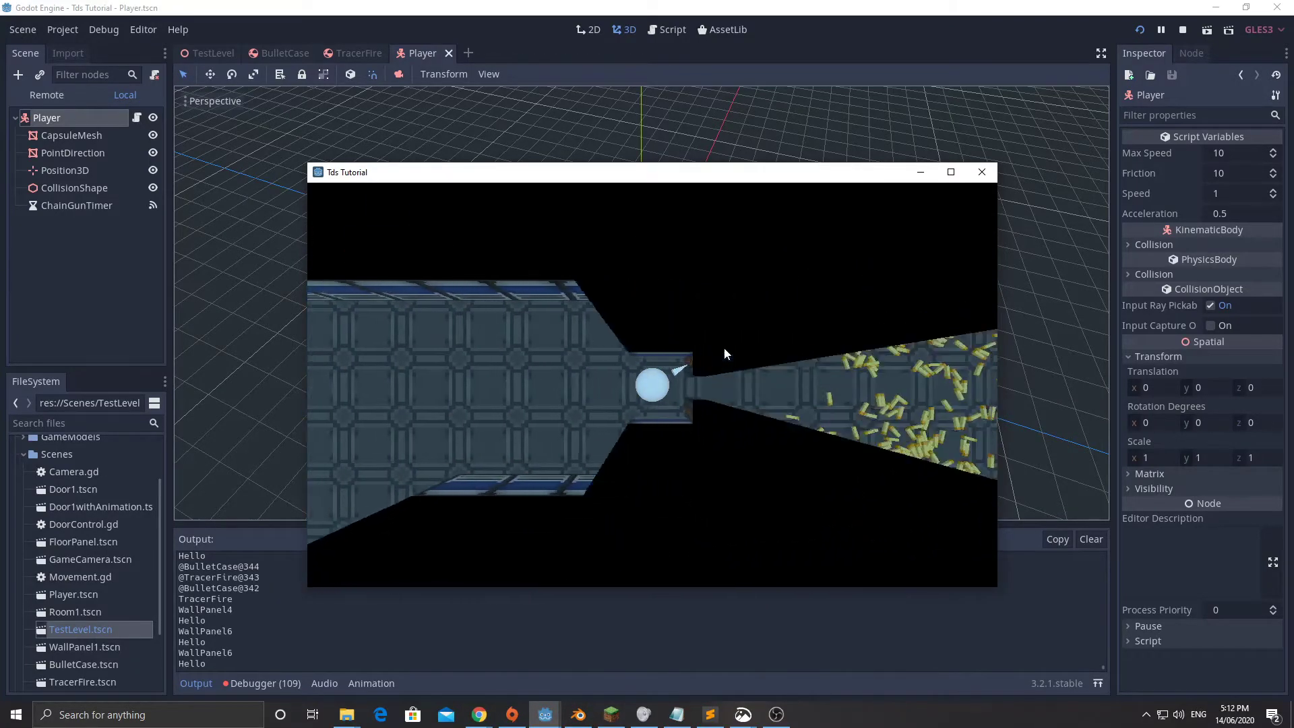
key("d")
key("s")
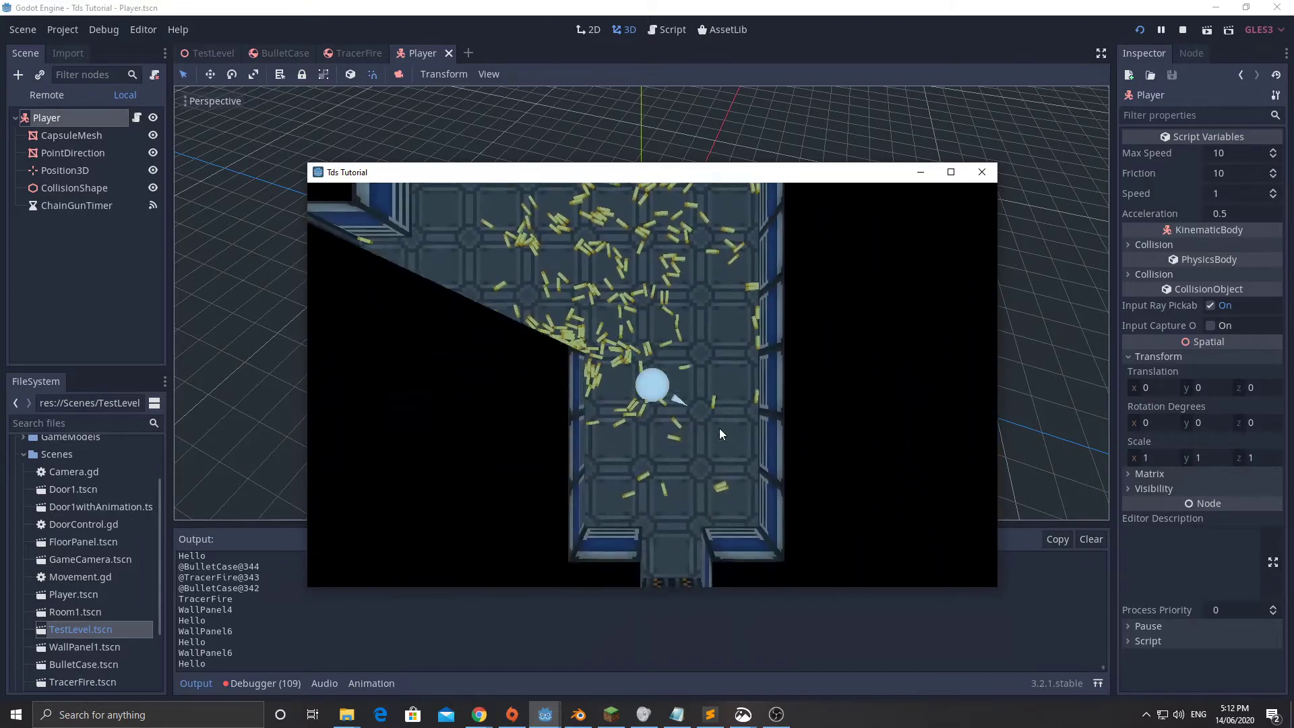
- Rotate the game camera around the player and walk left into the next room
key("s")
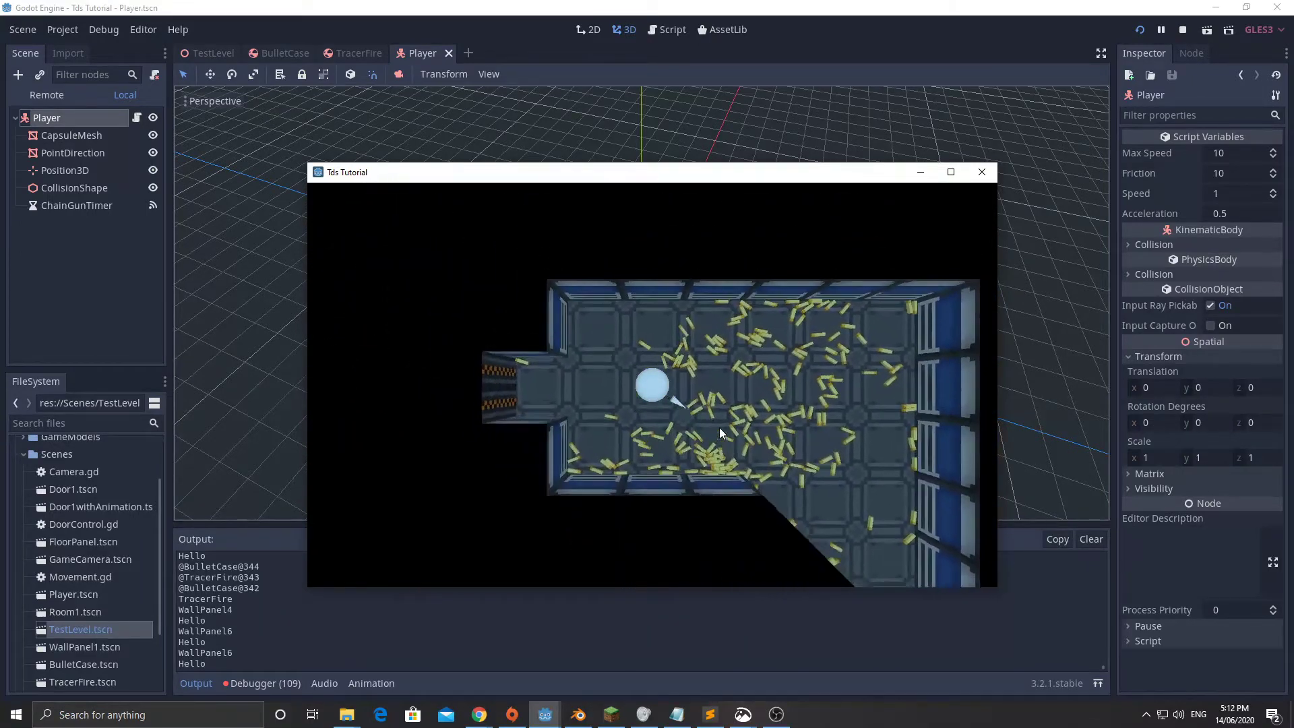
key("s")
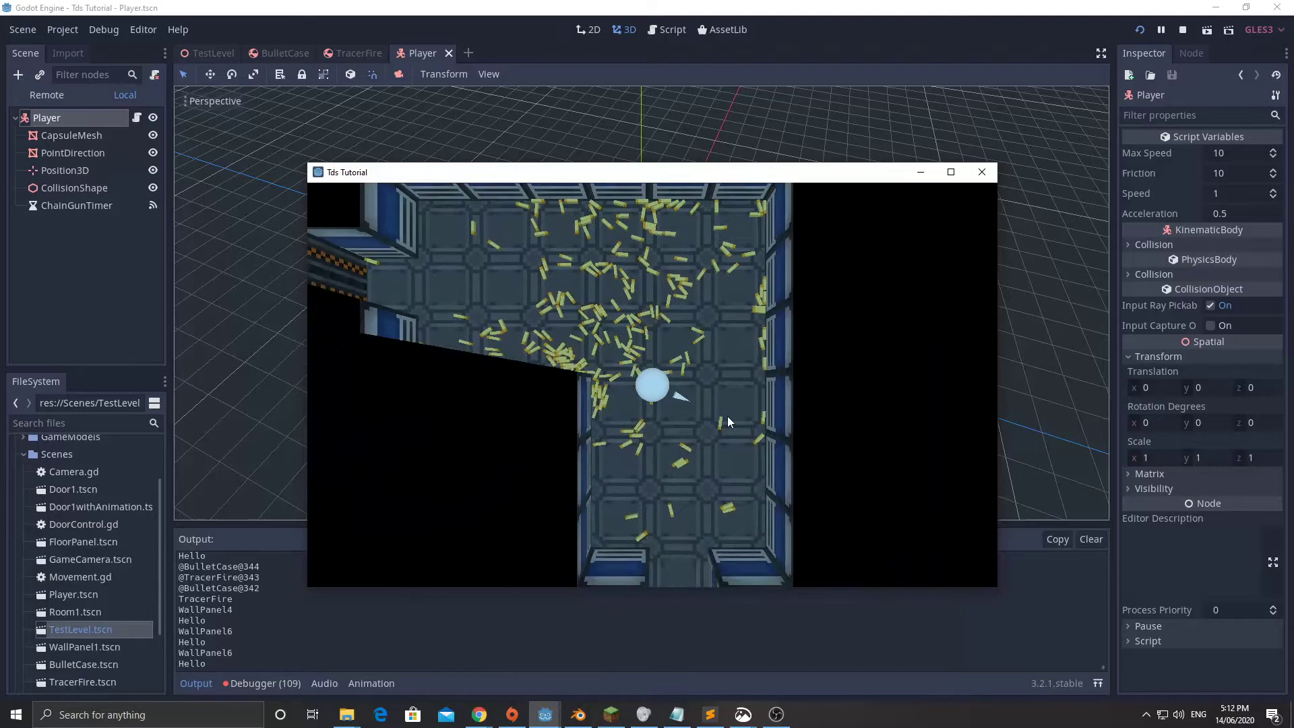
key("s")
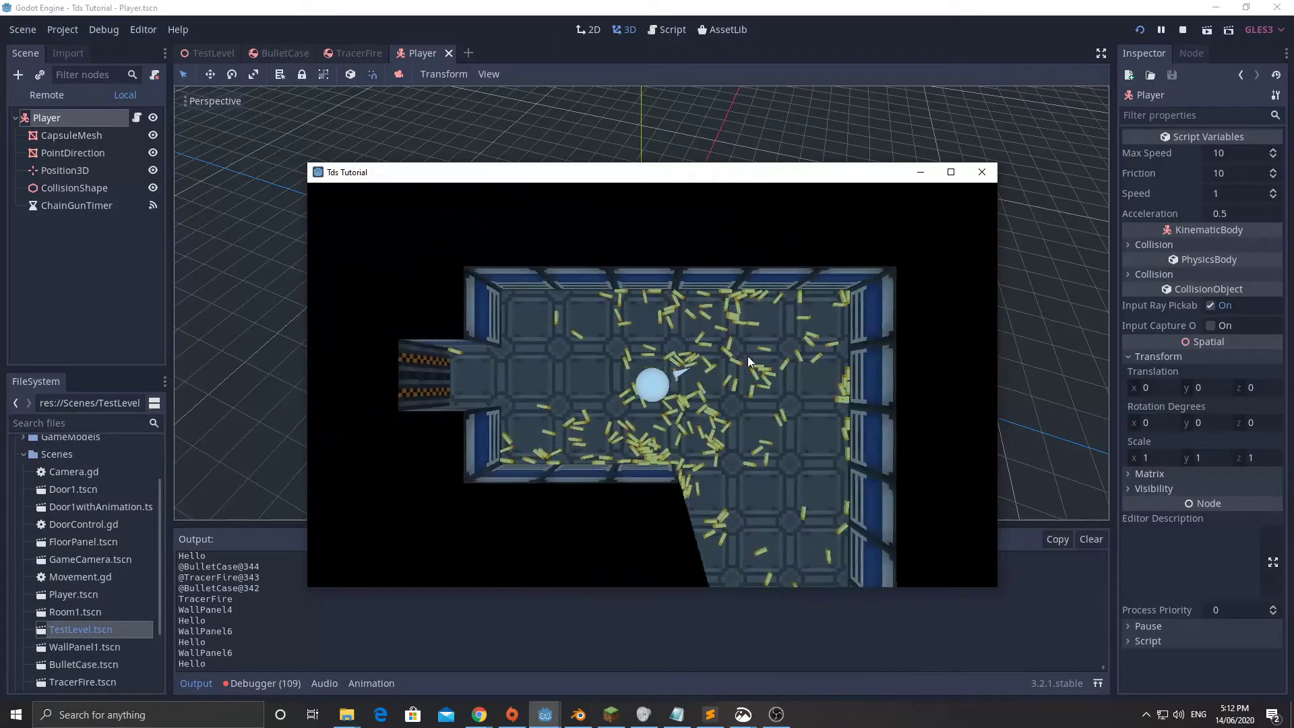
key("d")
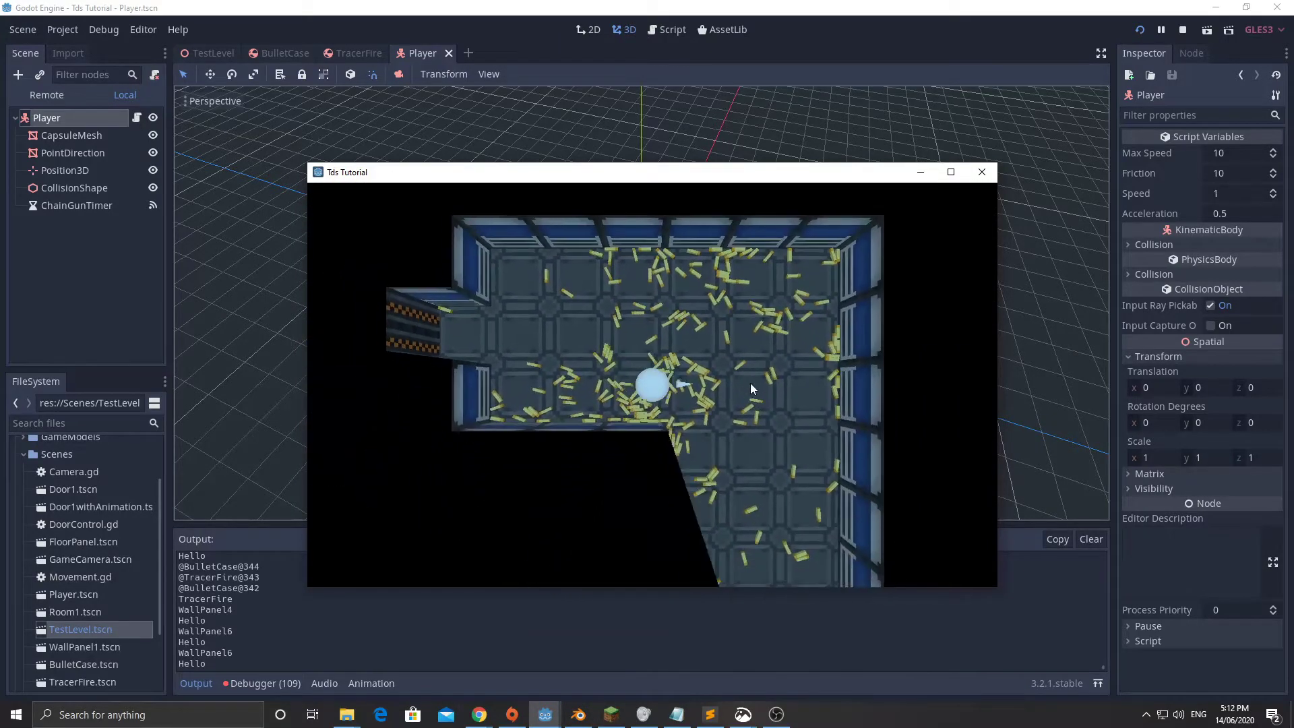
key("w")
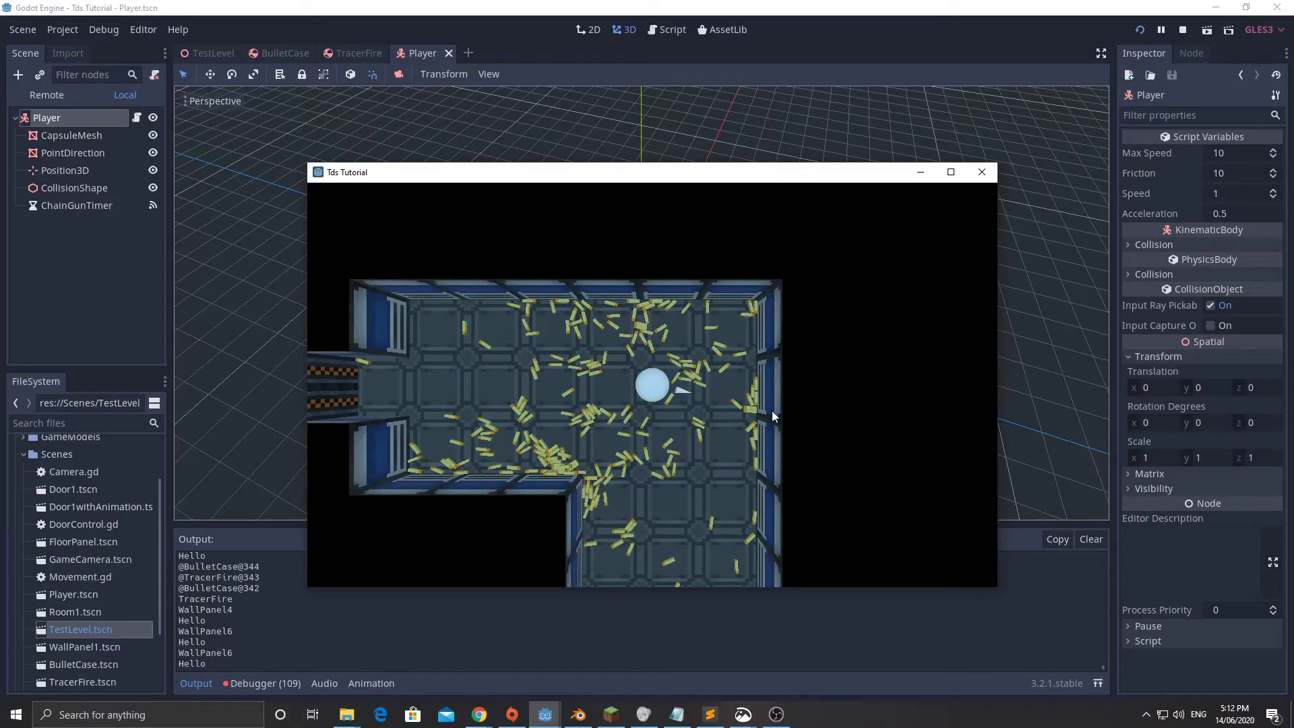
key("d")
key("s")
key("a")
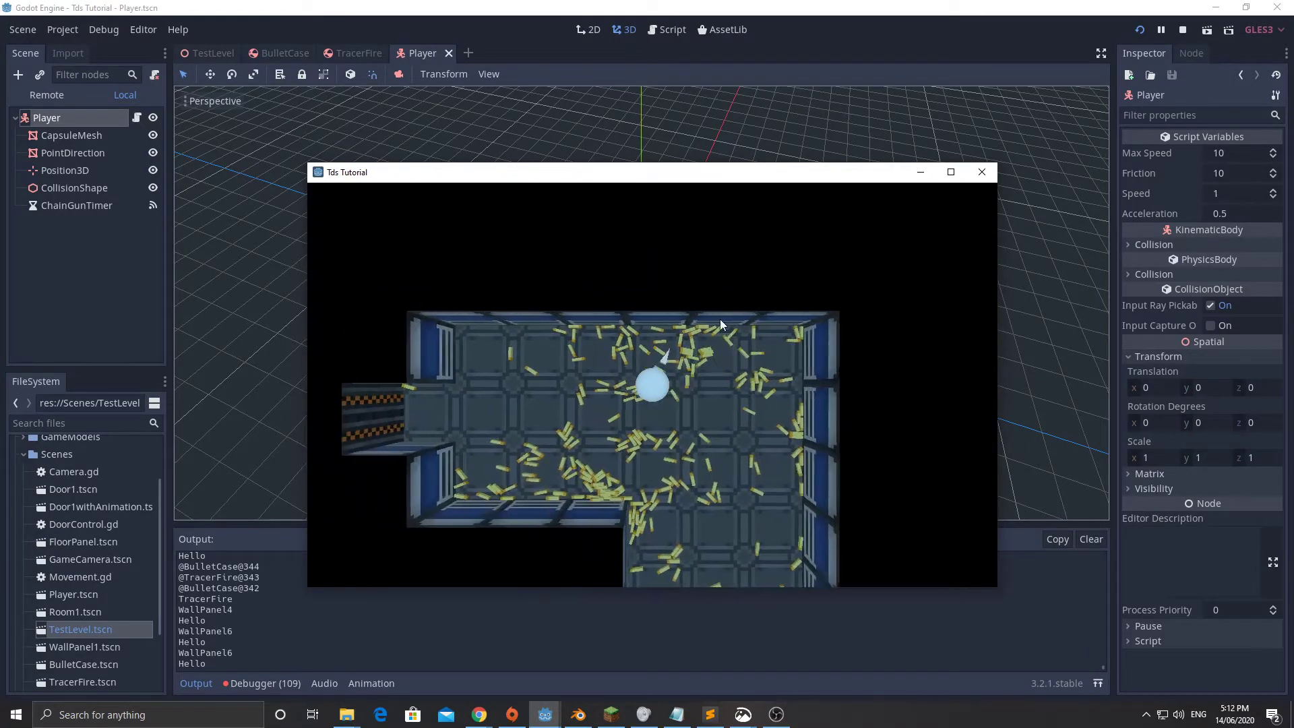
key("a")
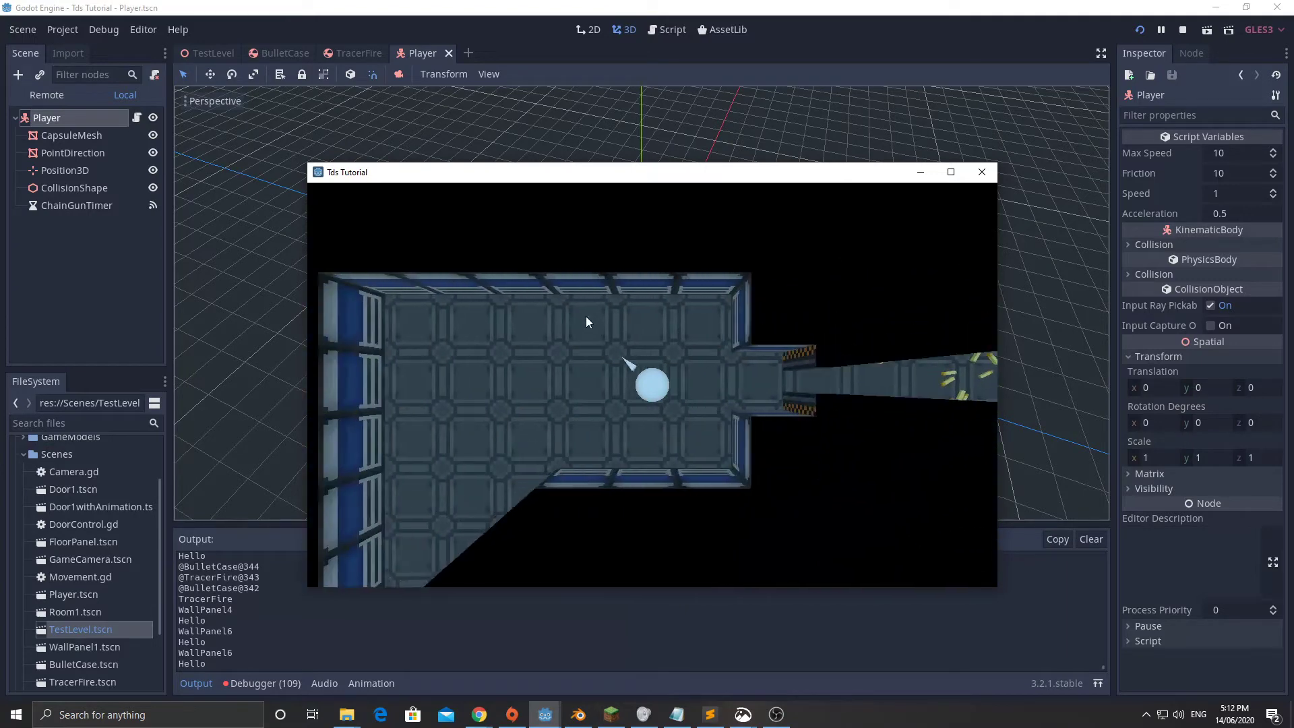
- Walk down and across through the rooms, fire up the corridor, then stop the game
key("s")
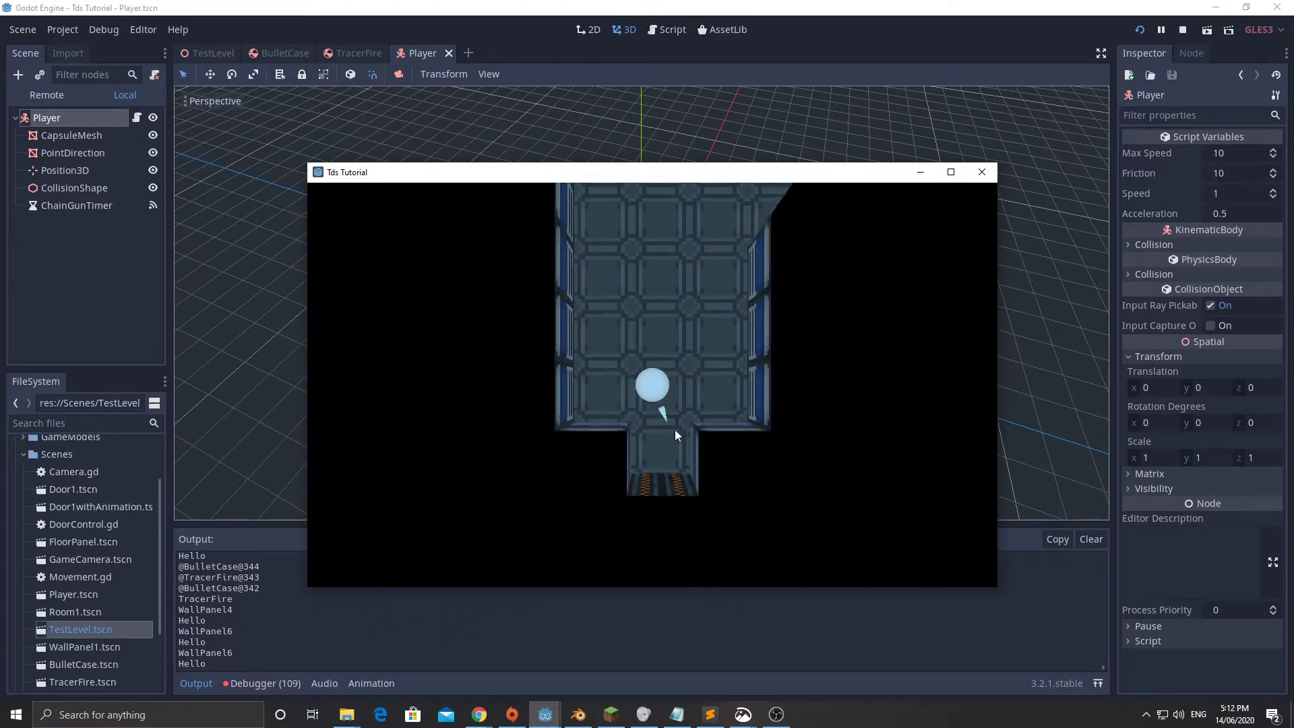
key("s")
key("d")
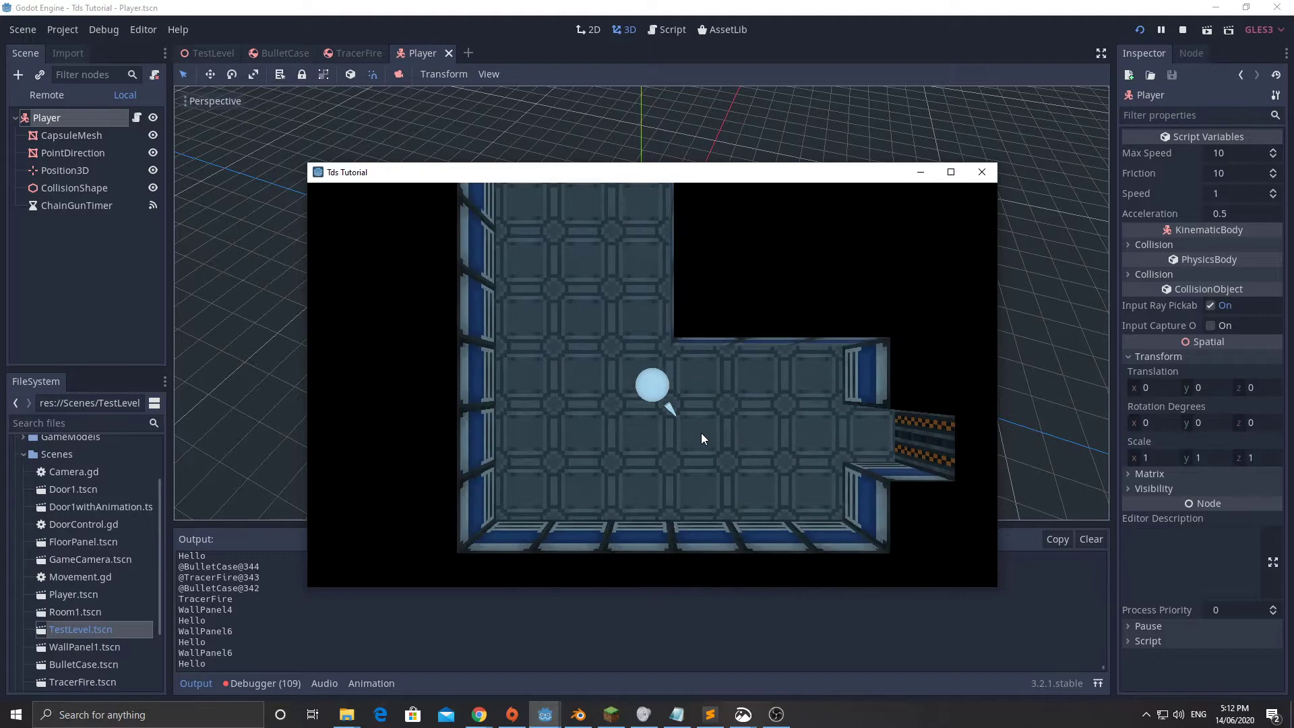
key("d")
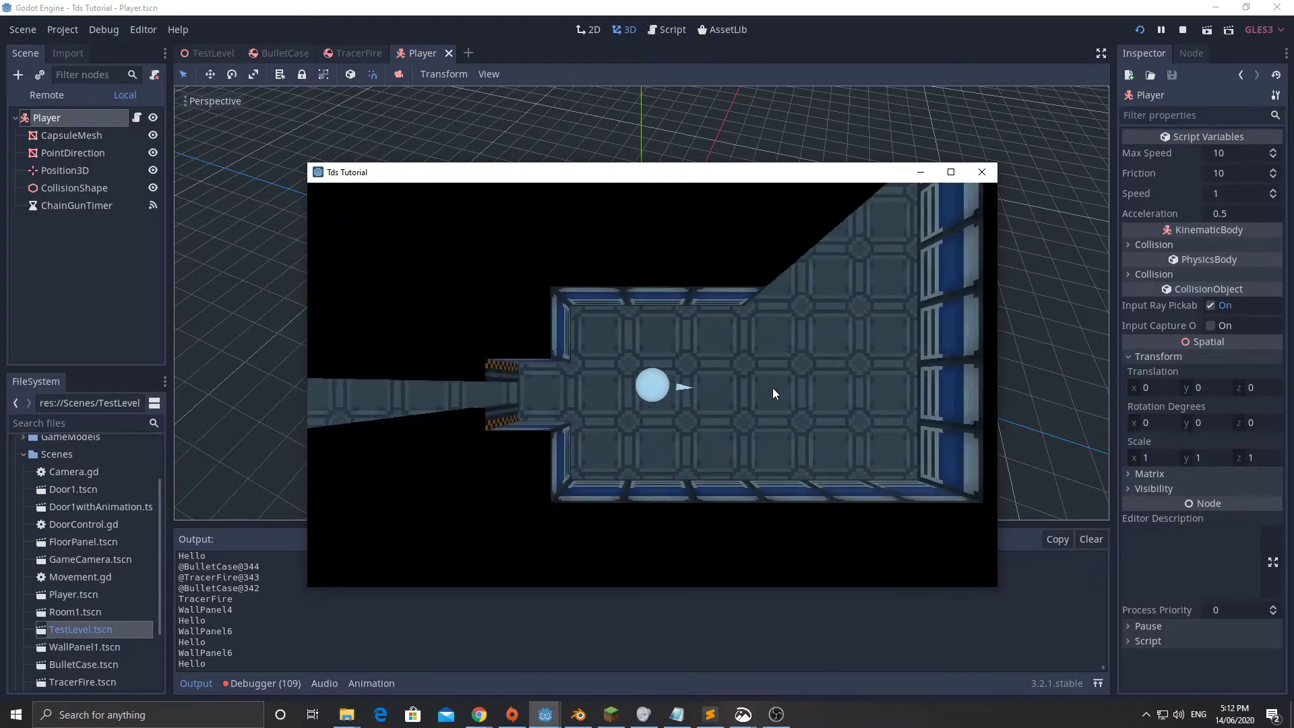
key("d")
key("w")
left_click_drag(689, 327, 689, 327)
left_click(982, 171)
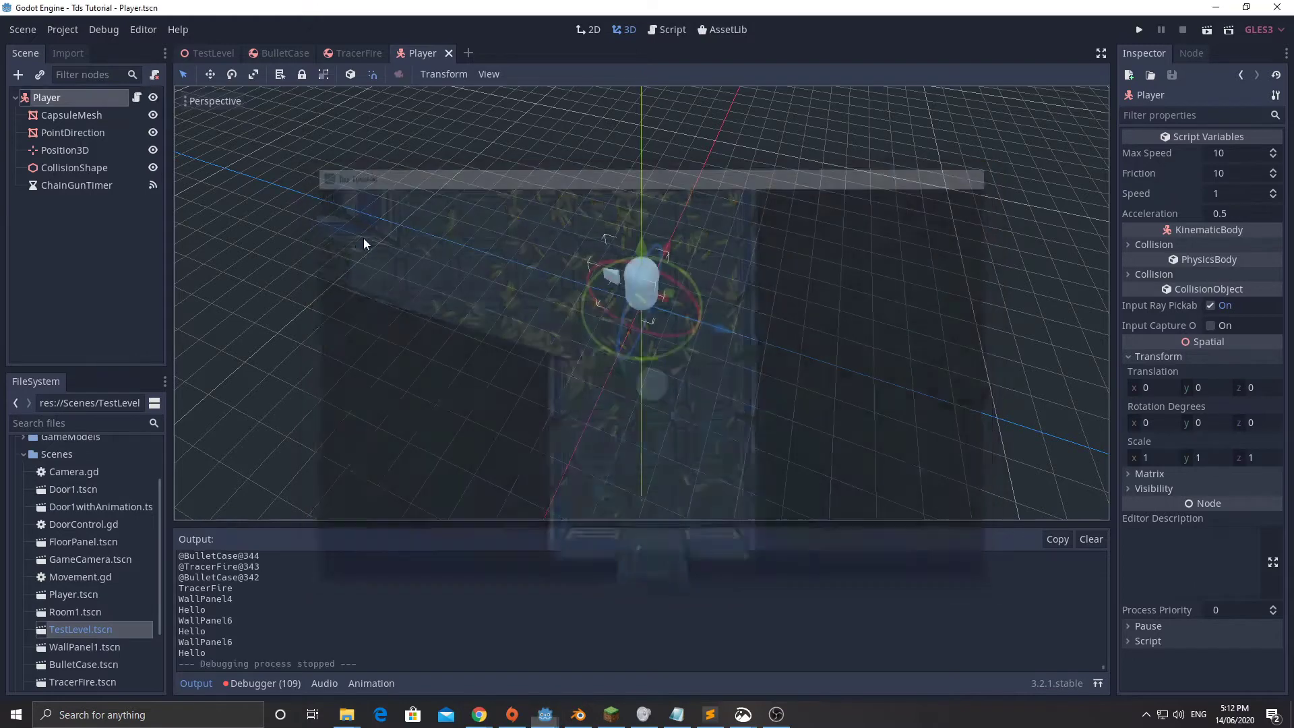
- In Blender, view the Shell block in Edit Mode from above and a low side angle
left_click(581, 707)
middle_click_drag(696, 317, 717, 350)
scroll(762, 340, "up", 4)
scroll(763, 340, "down", 3)
key("Tab")
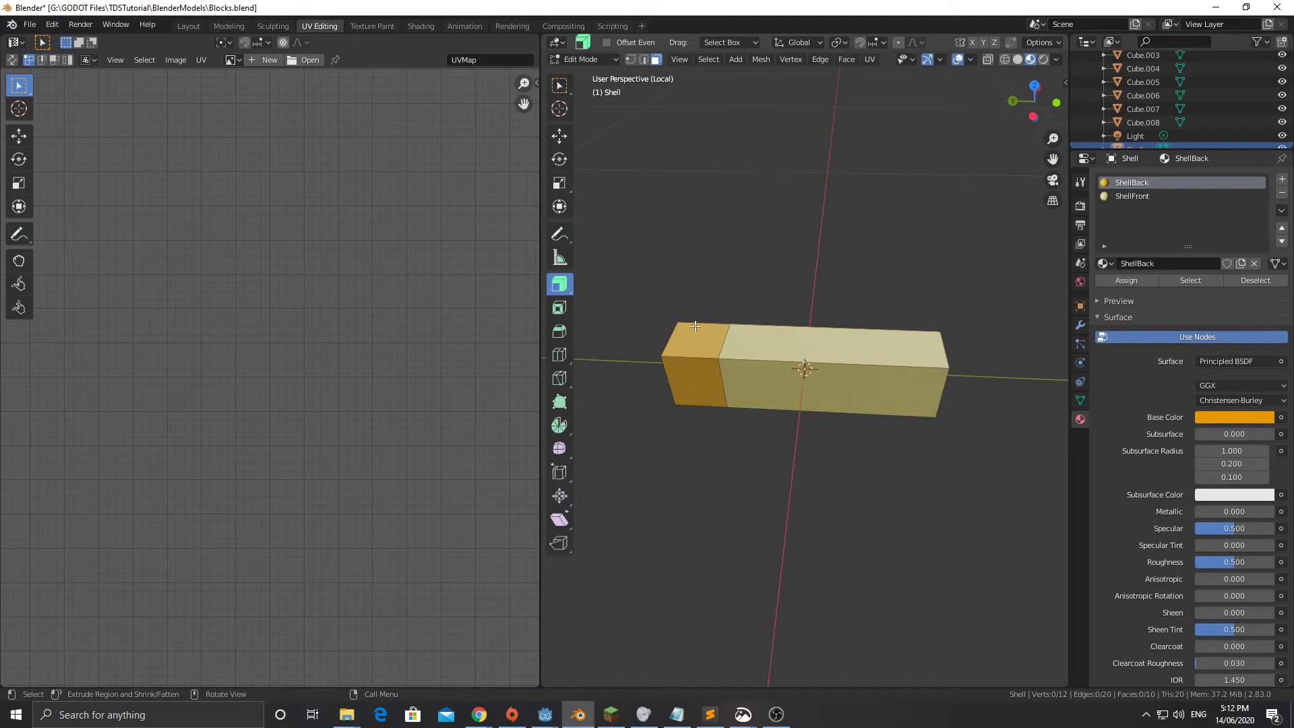
middle_click_drag(667, 345, 698, 403)
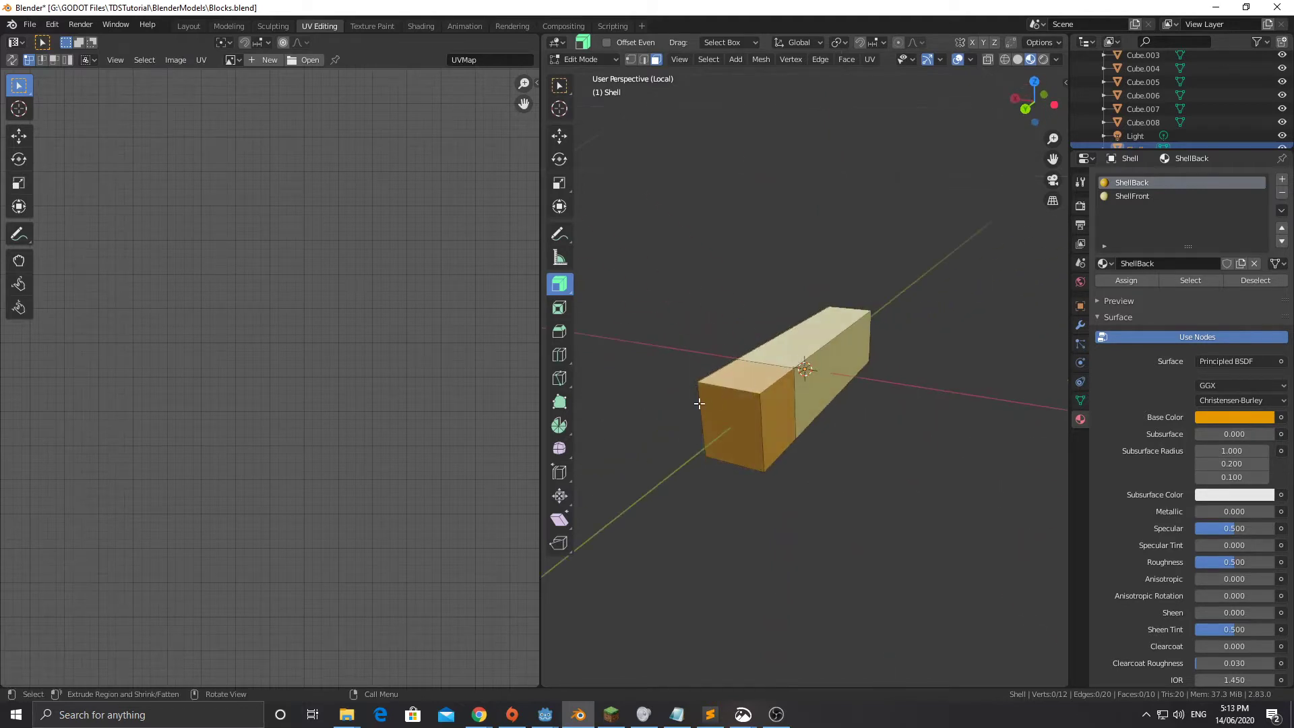
middle_click_drag(822, 452, 759, 436)
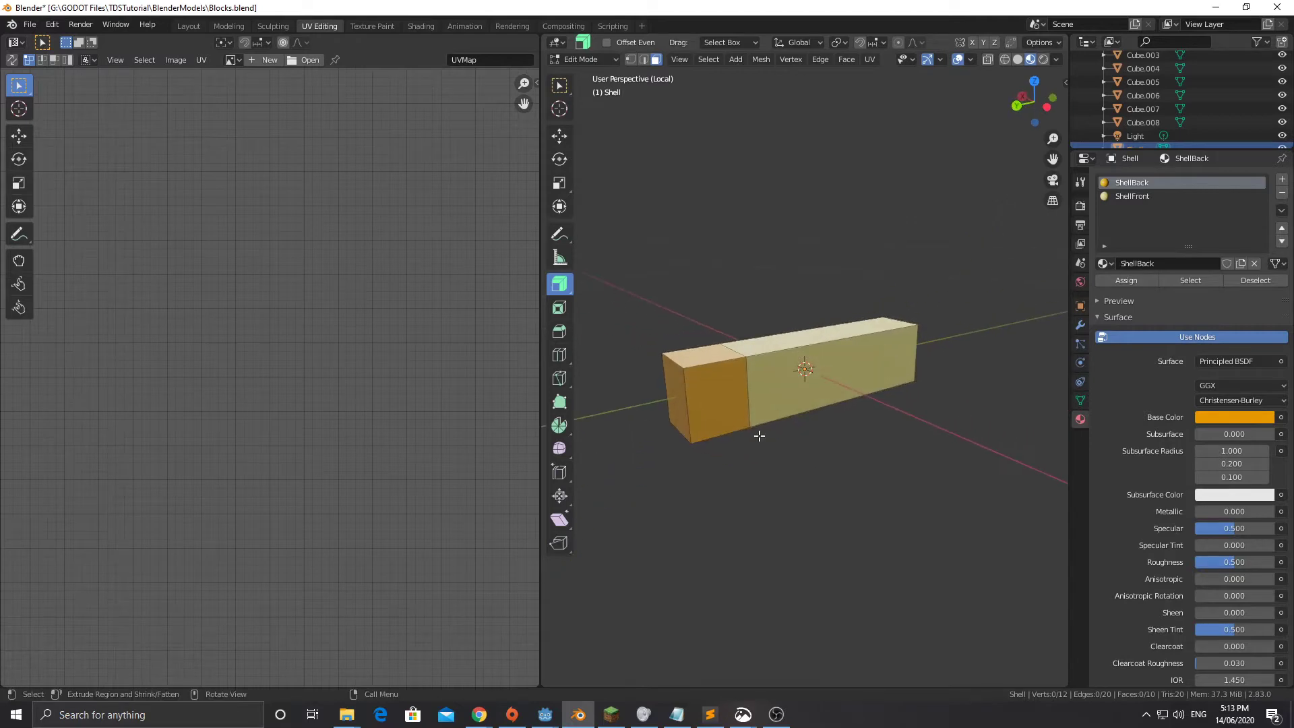
scroll(770, 405, "down", 2)
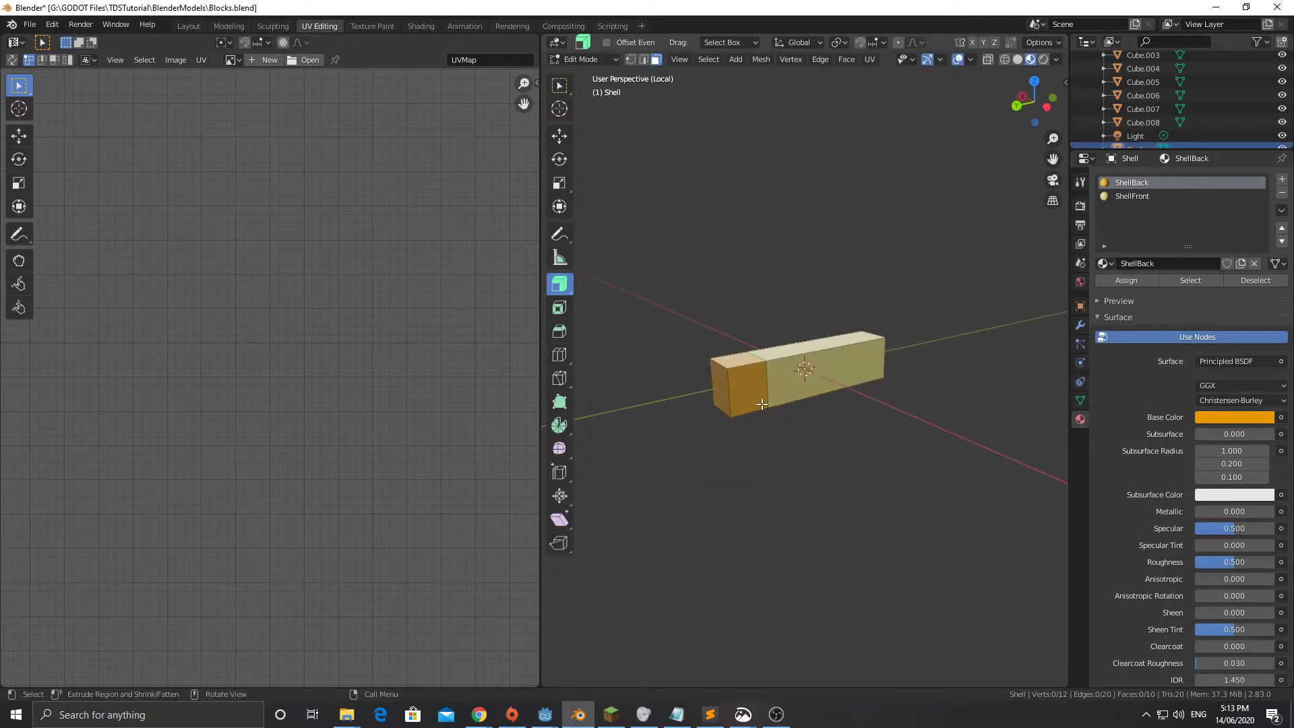
left_click(545, 714)
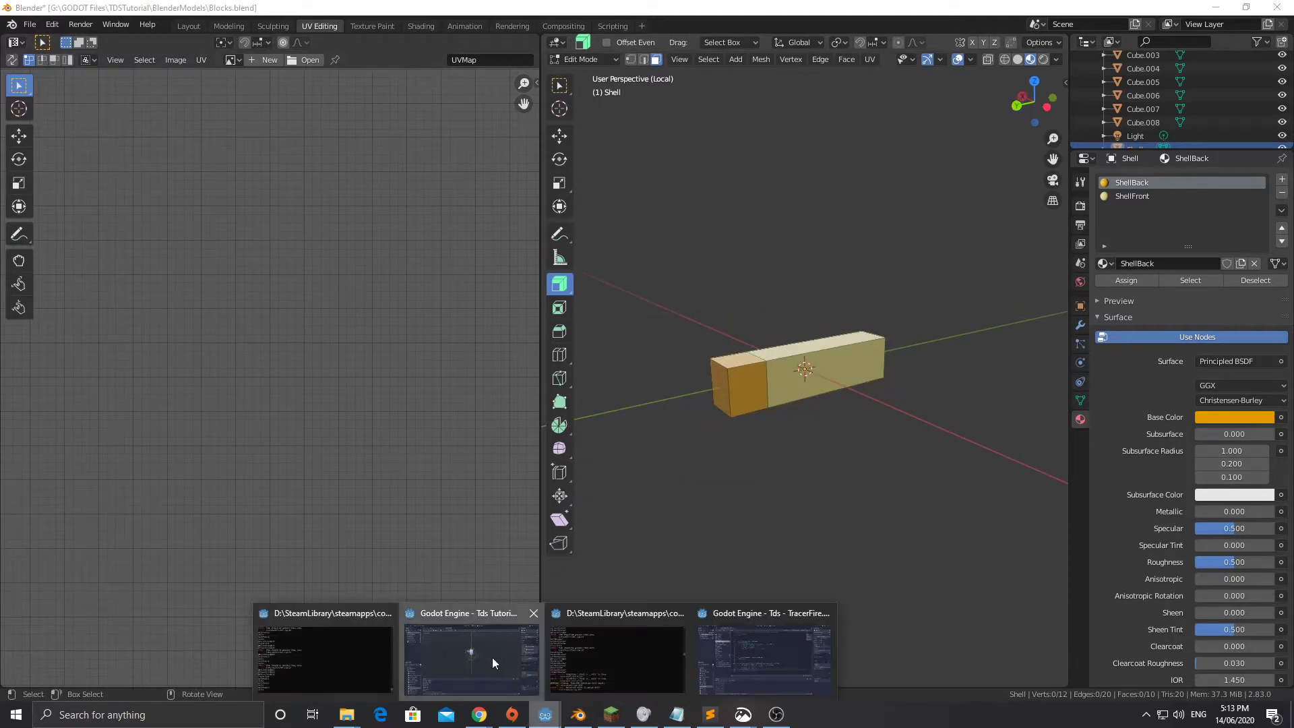
- Back in Godot, select BulletCasing.gltf under GameModels and switch to the BulletCase scene
left_click(492, 657)
left_click(25, 454)
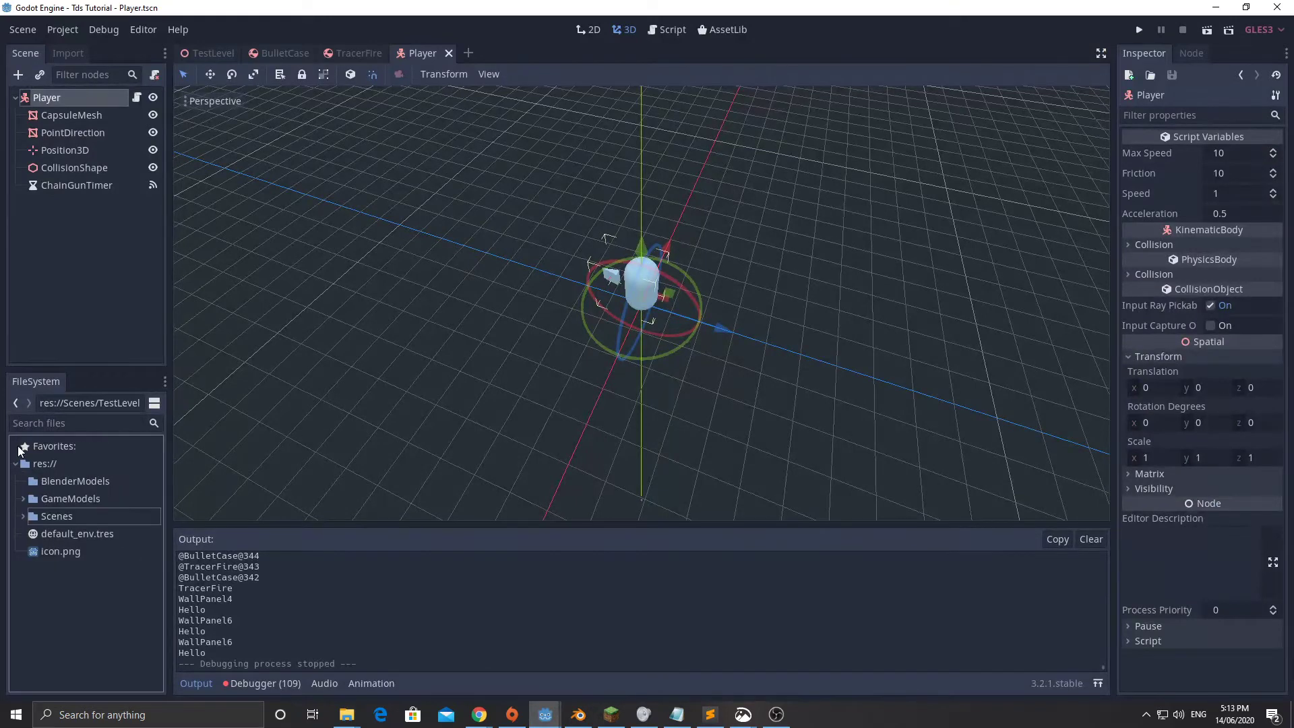
left_click(23, 499)
scroll(75, 534, "down", 5)
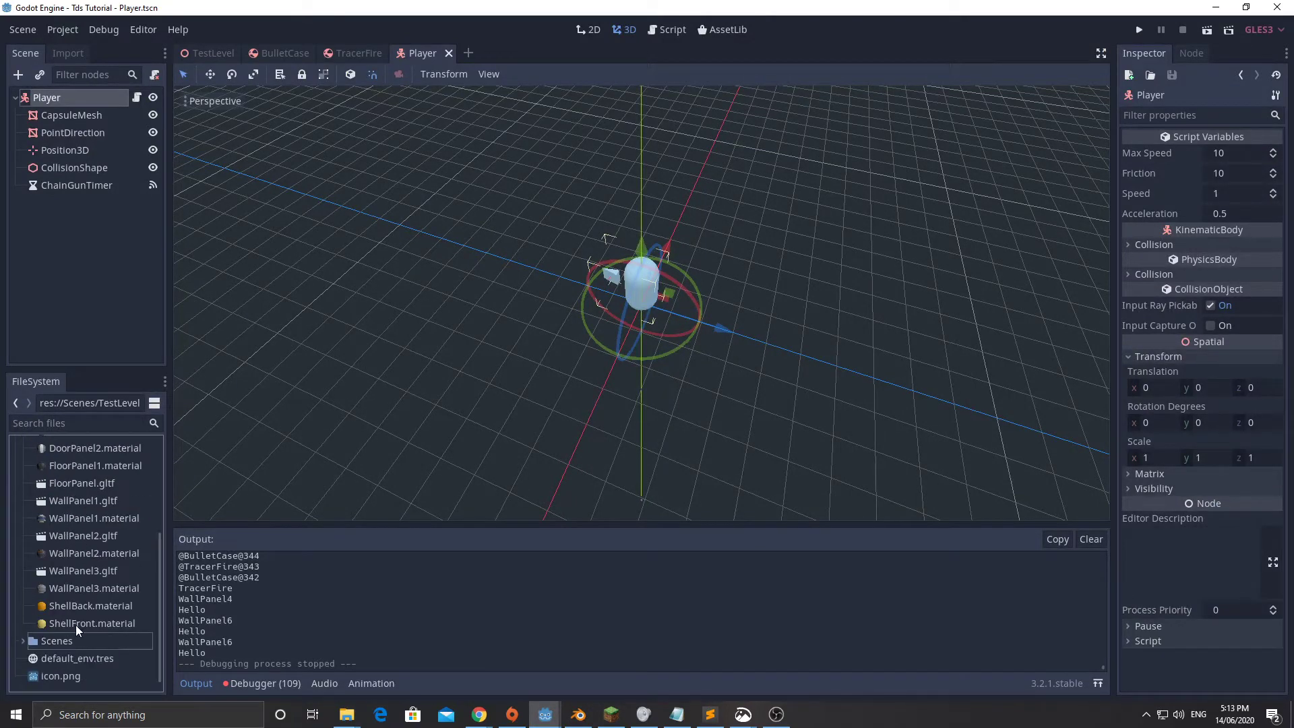
scroll(75, 619, "up", 4)
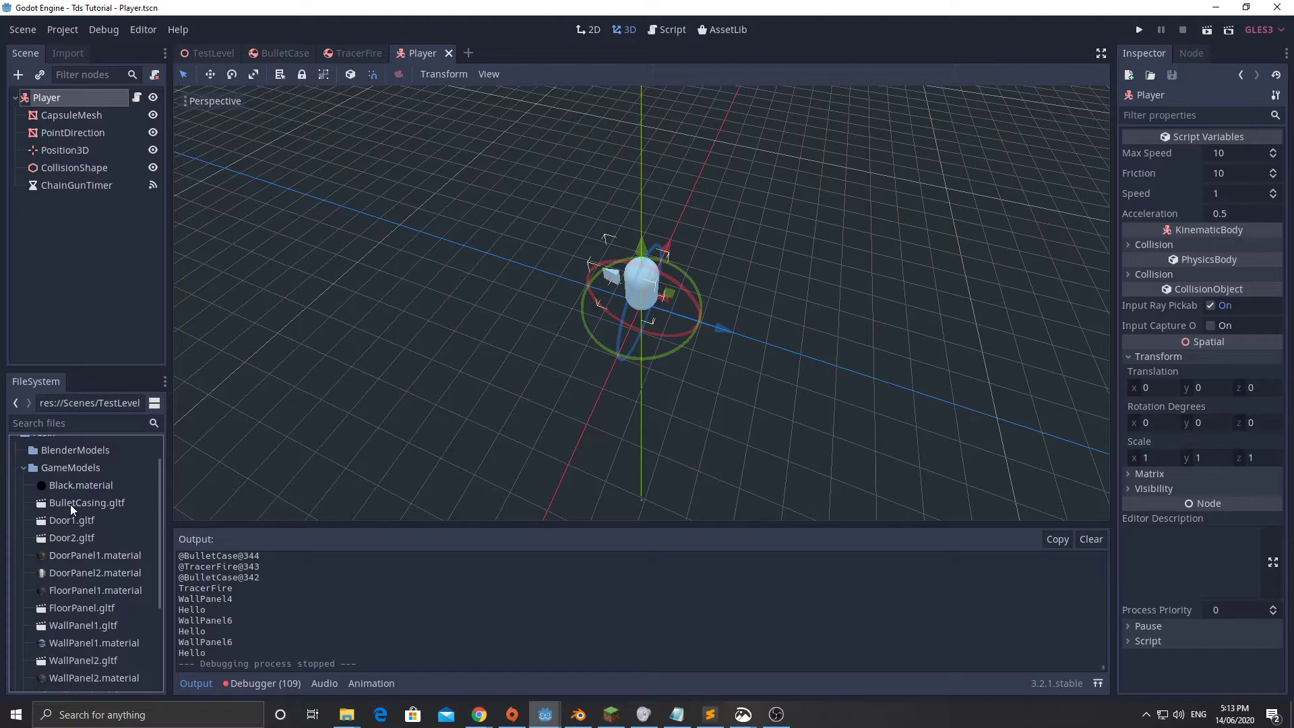
left_click(67, 502)
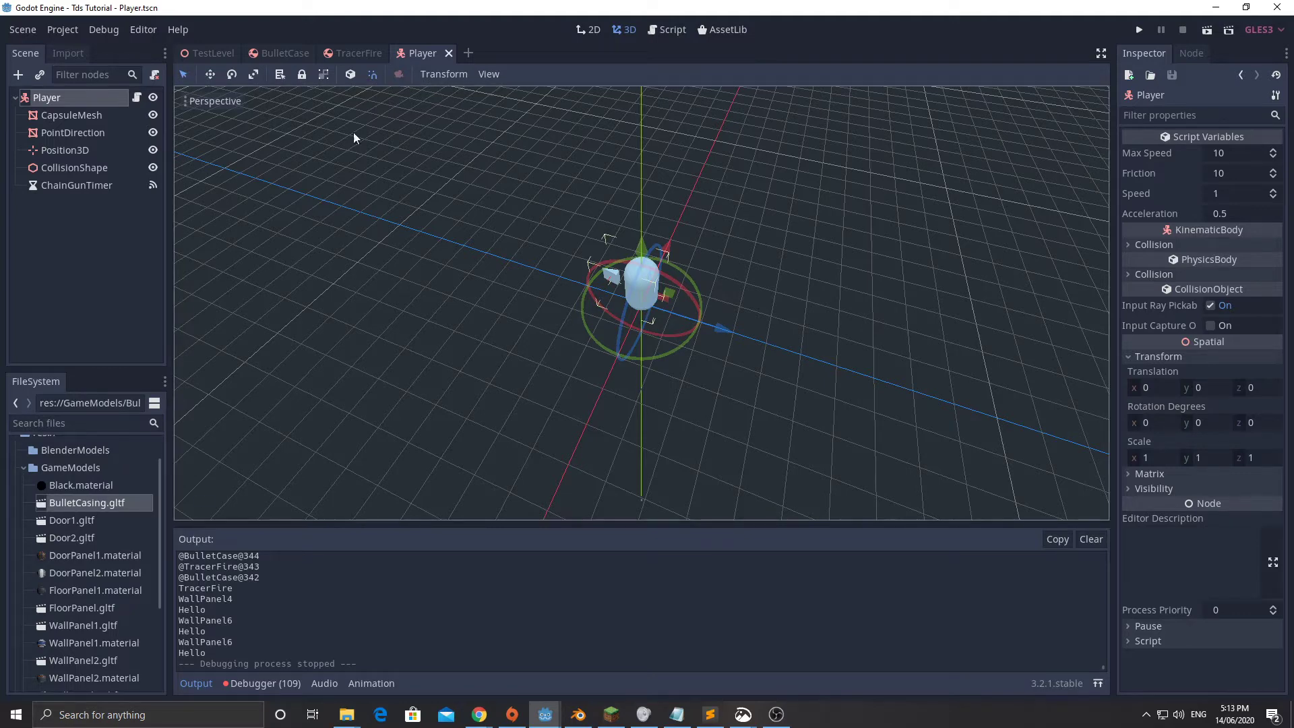
left_click(283, 53)
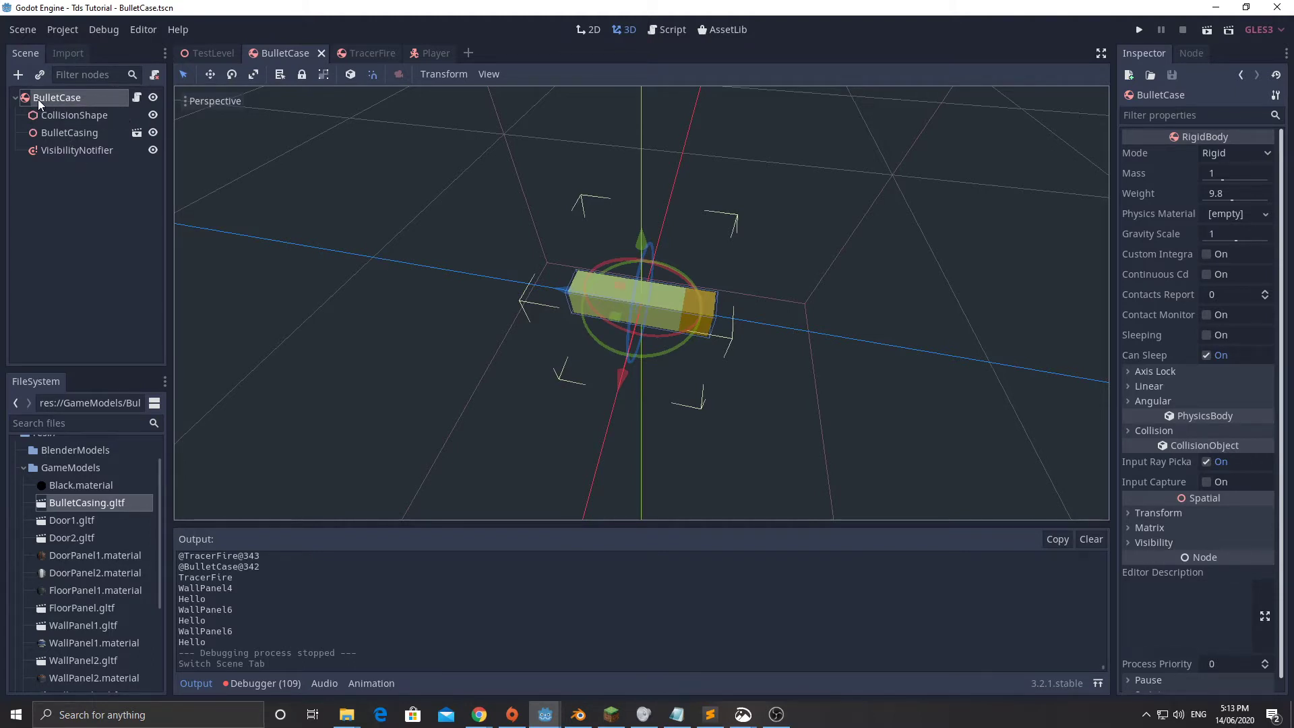
- Delete the old BulletCasing node and drag BulletCasing.gltf onto BulletCase as a new child
left_click(42, 119)
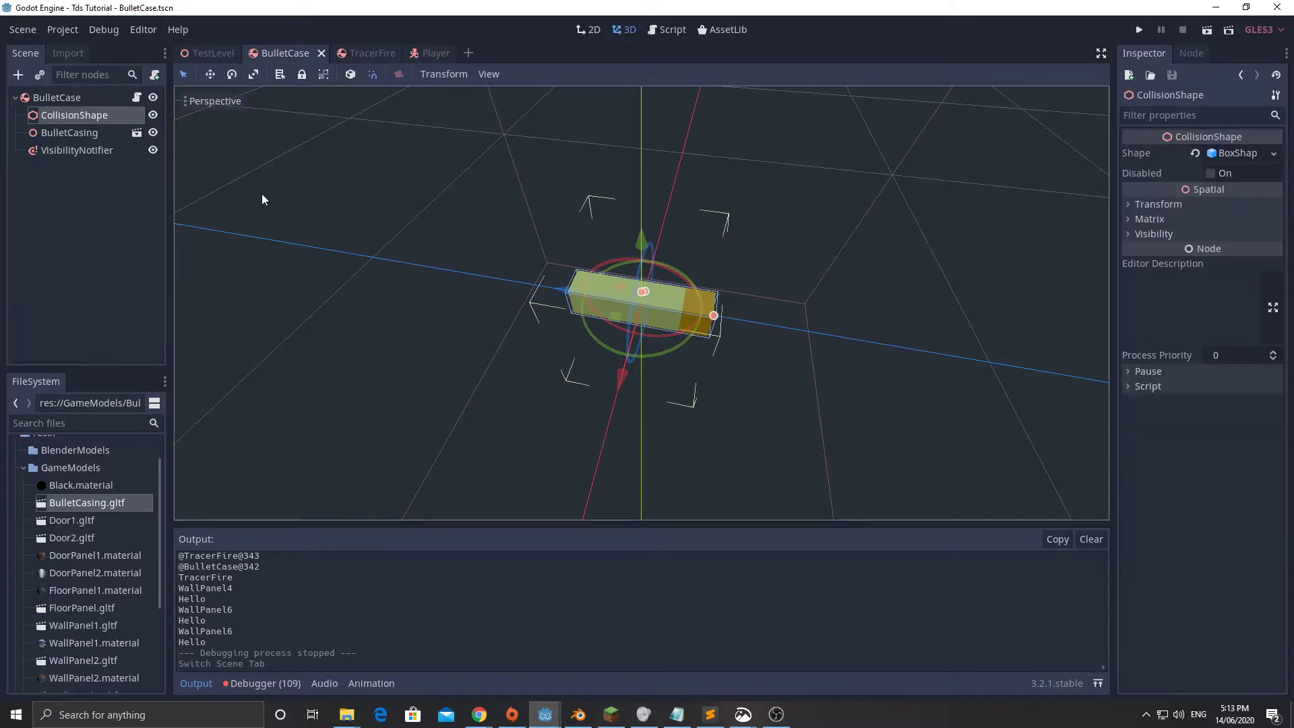
left_click(61, 135)
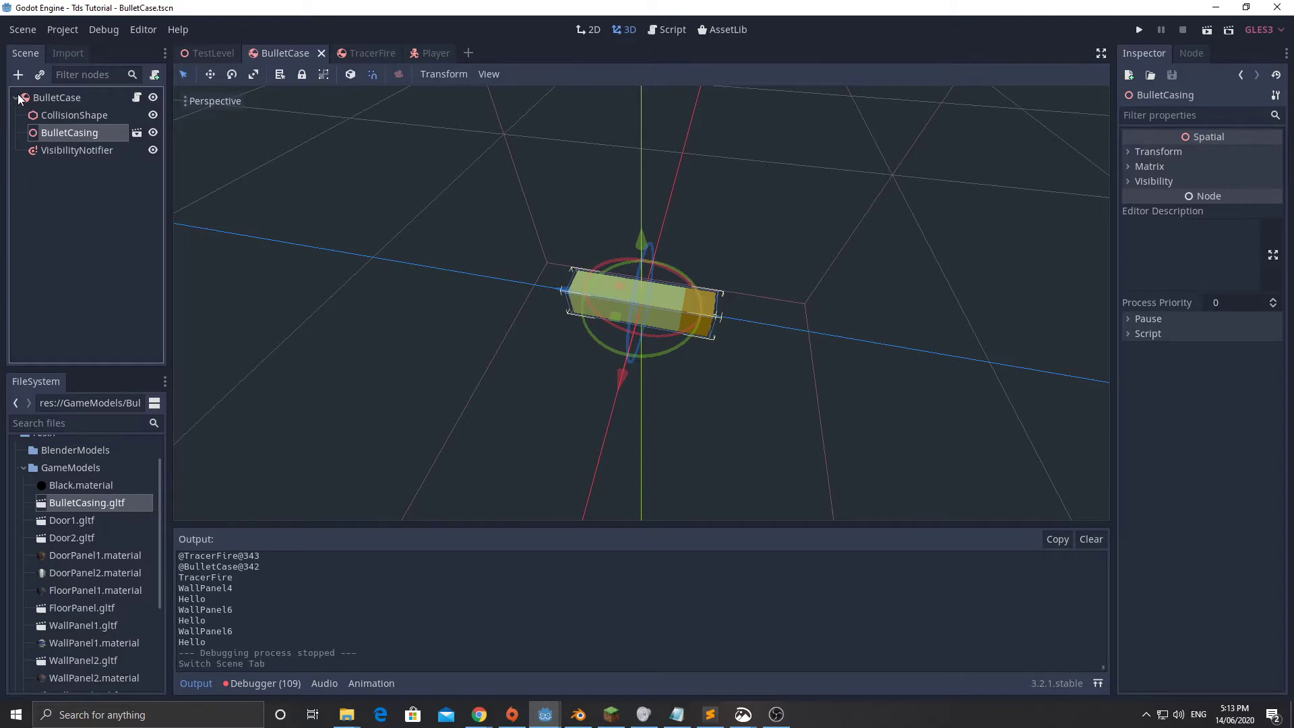
double_click(61, 137)
key("BackSpace")
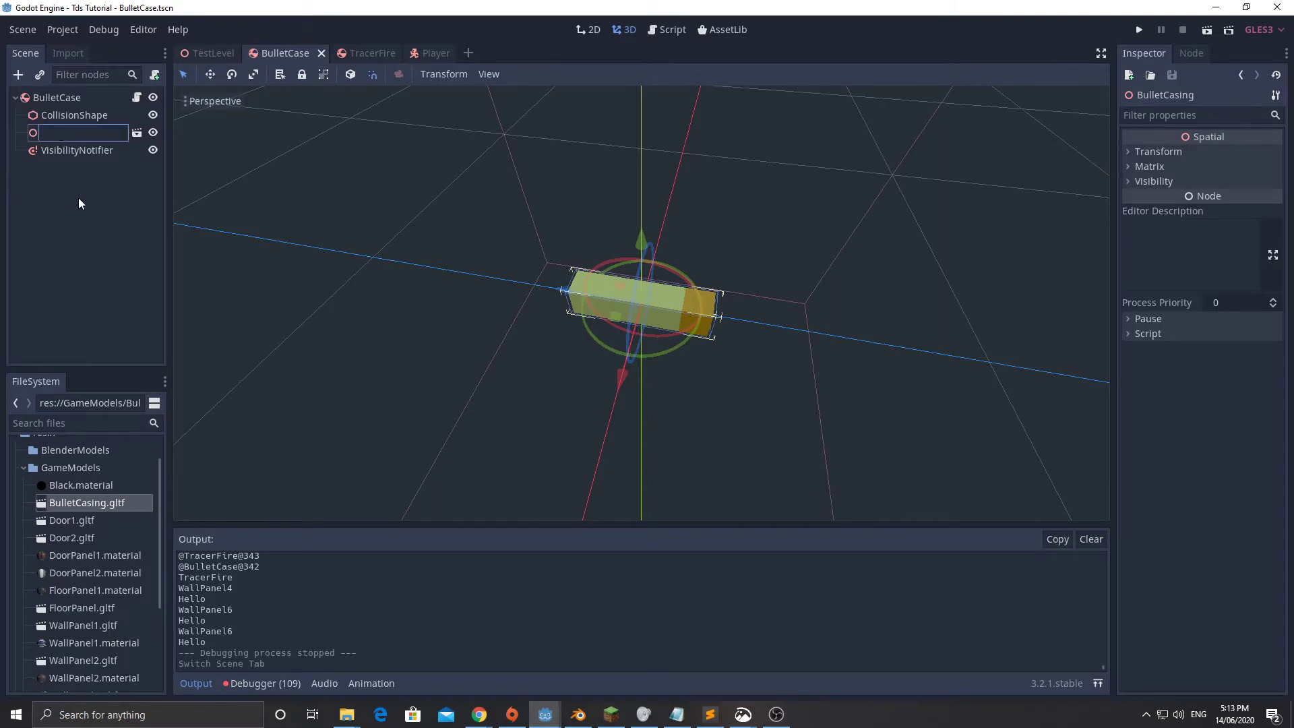
key("Escape")
key("Delete")
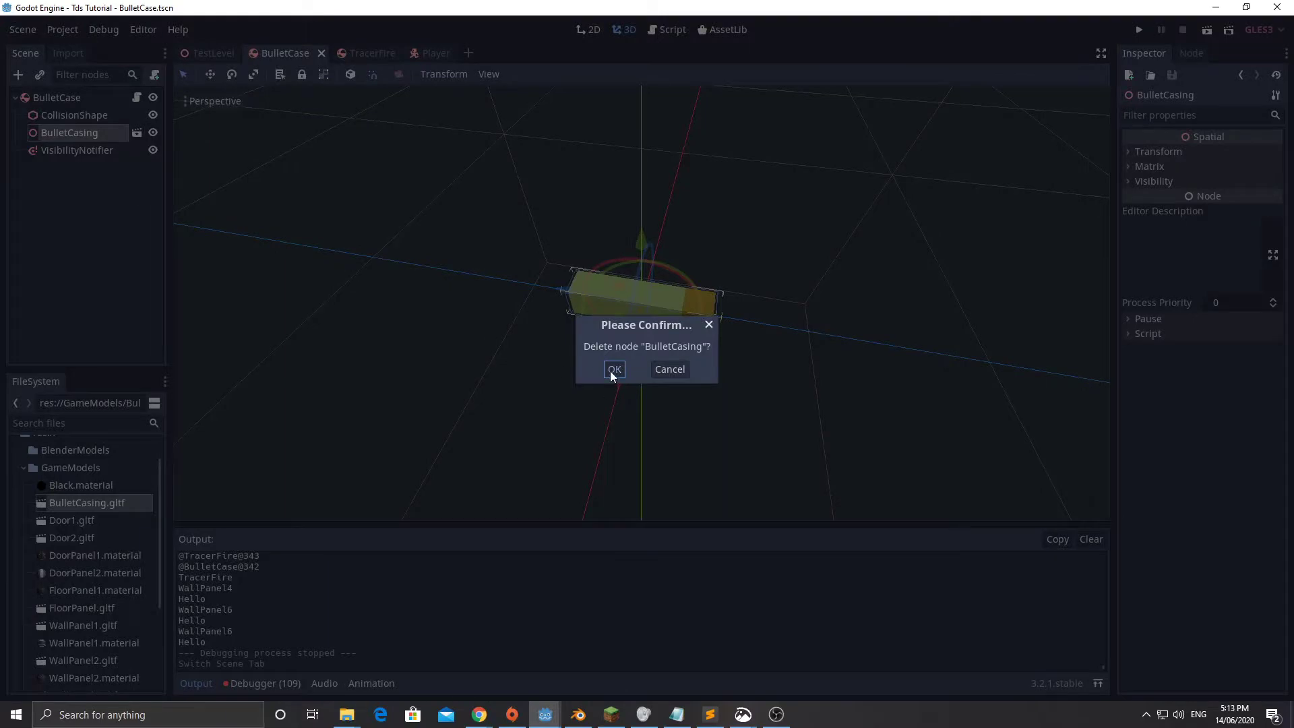
left_click(613, 374)
left_click_drag(58, 505, 43, 102)
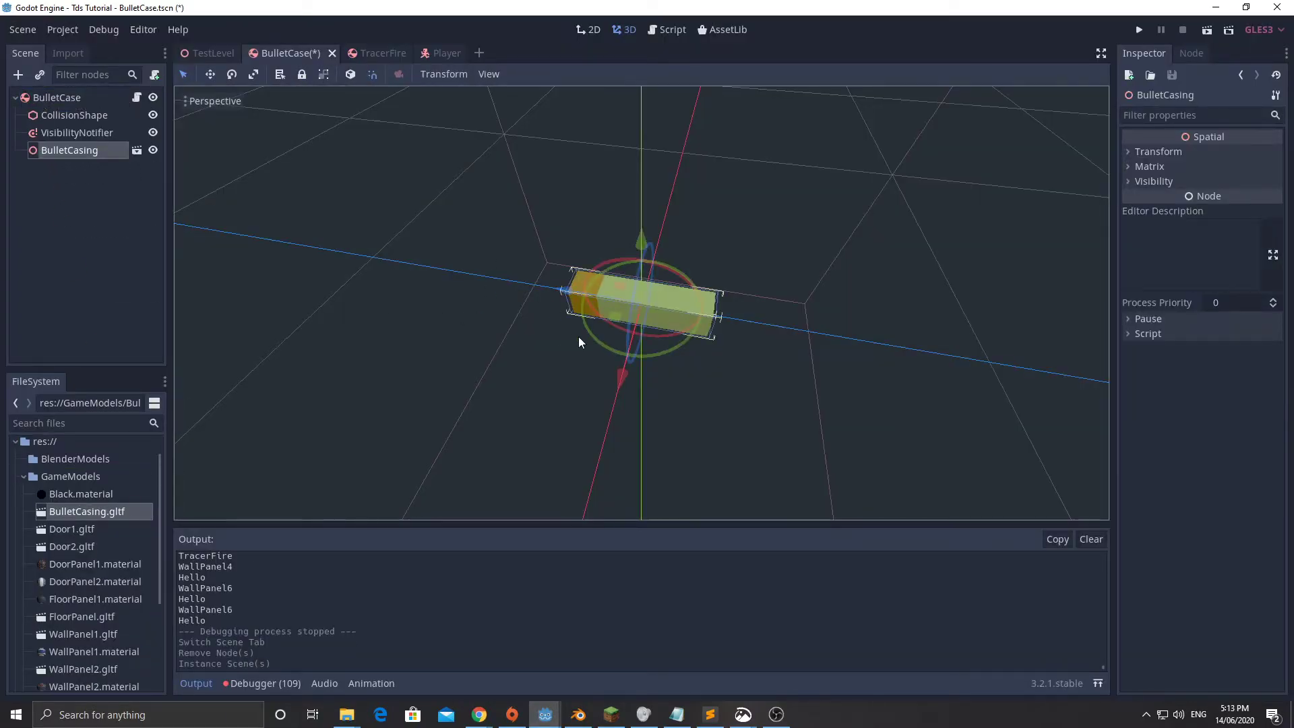
scroll(579, 342, "up", 2)
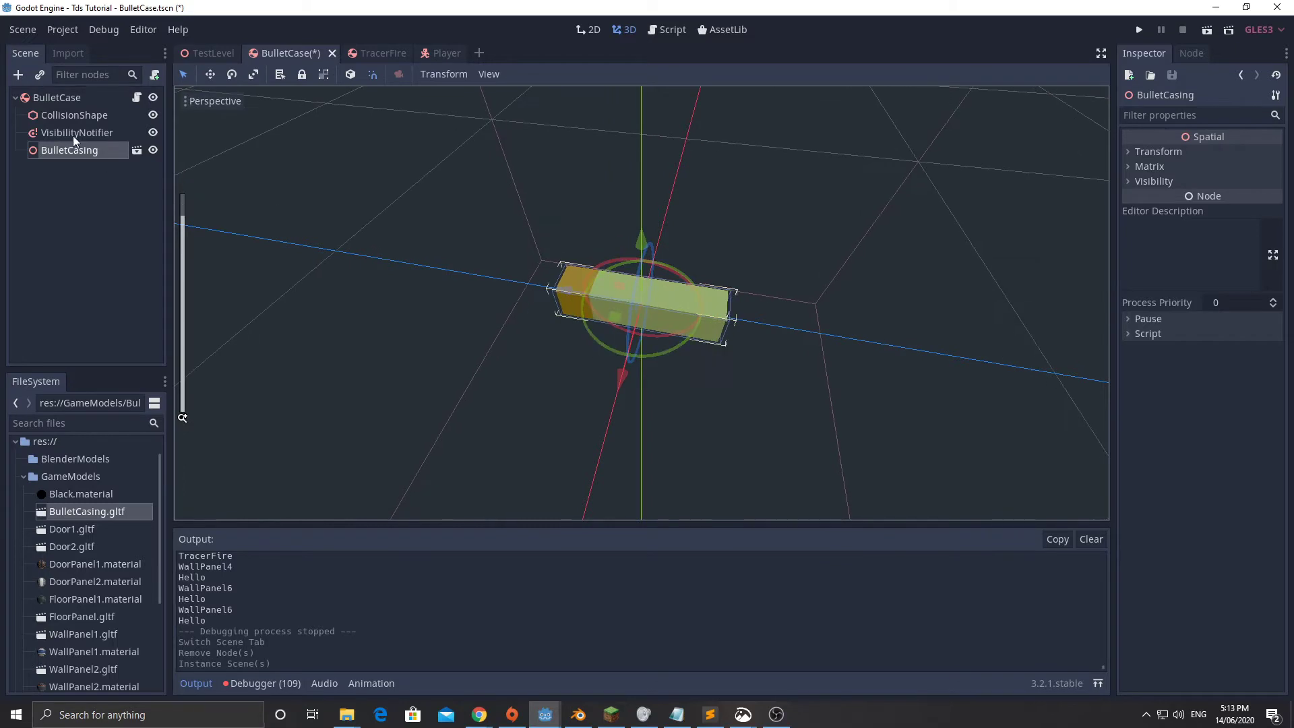
left_click(76, 138)
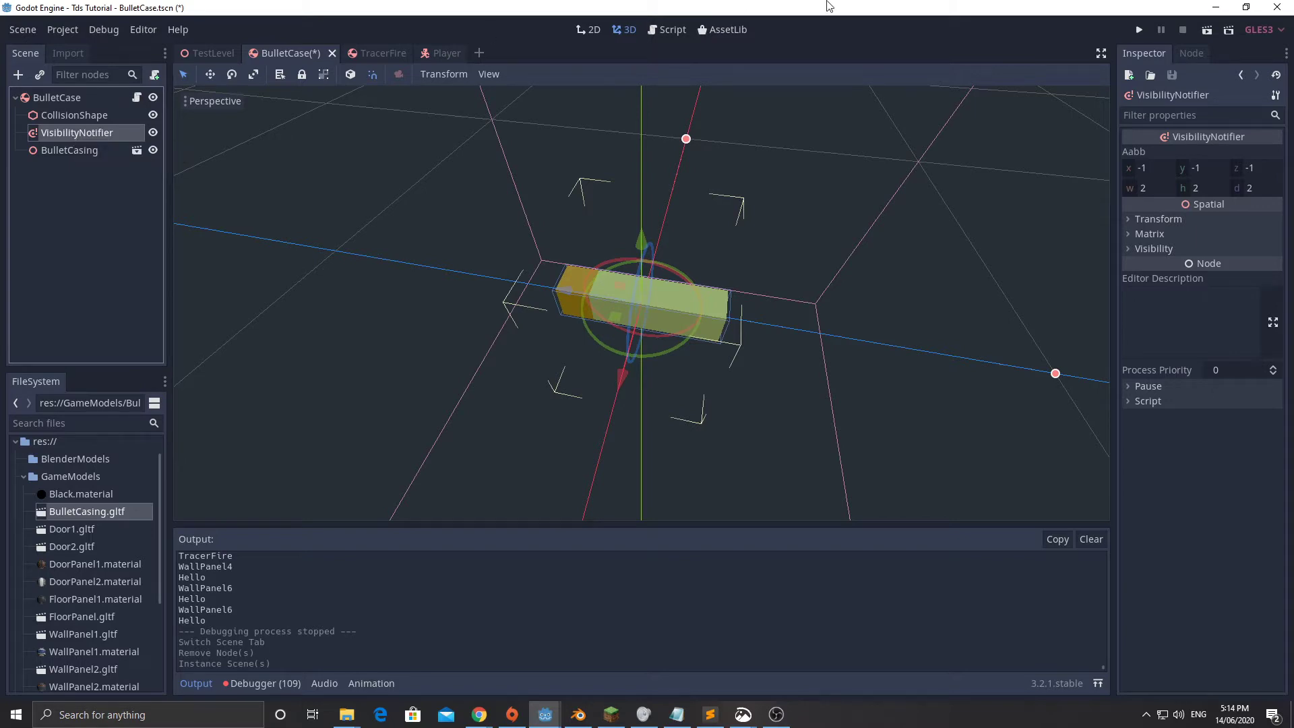
left_click(1190, 53)
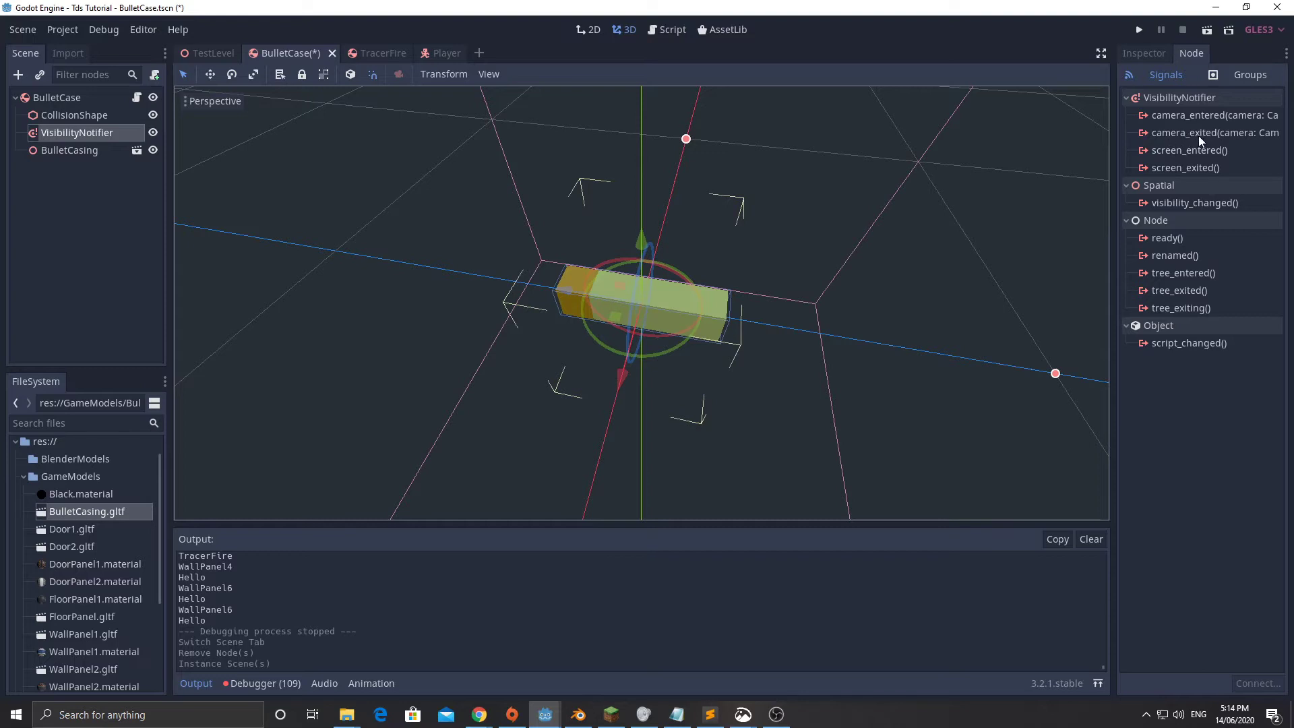
mouse_move(1200, 140)
left_click(64, 117)
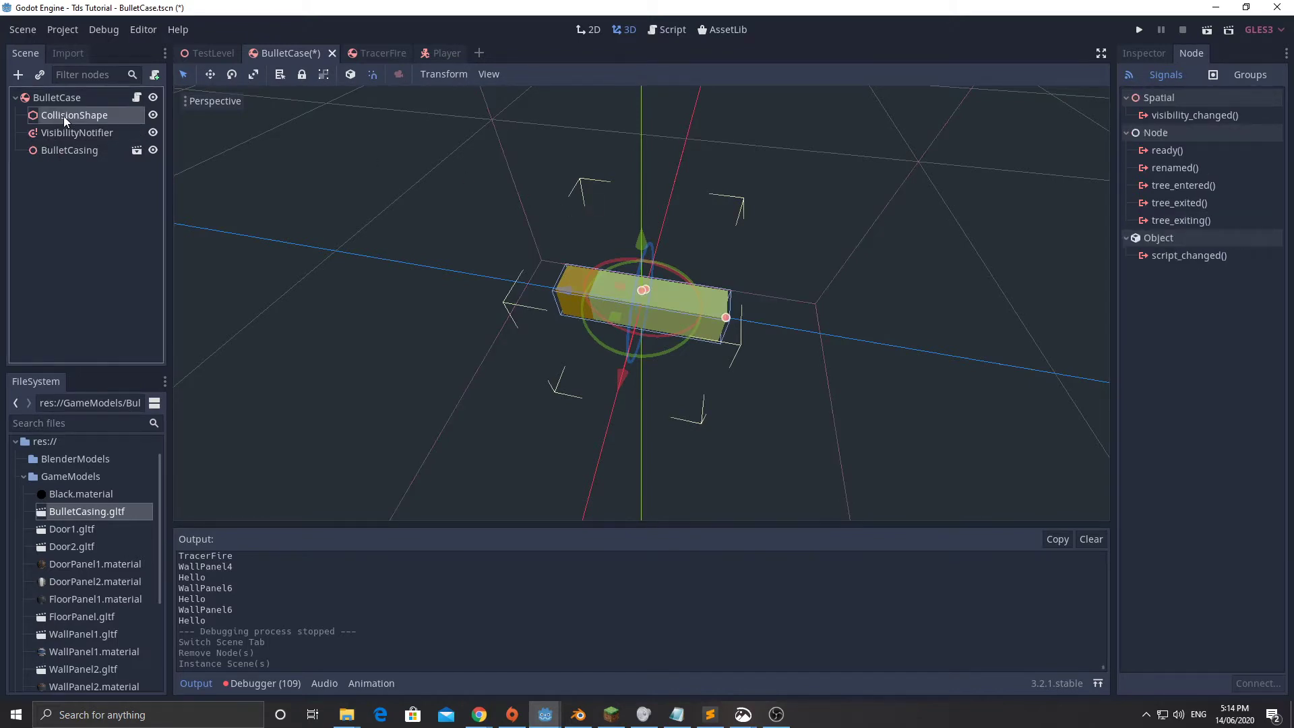
left_click(1144, 54)
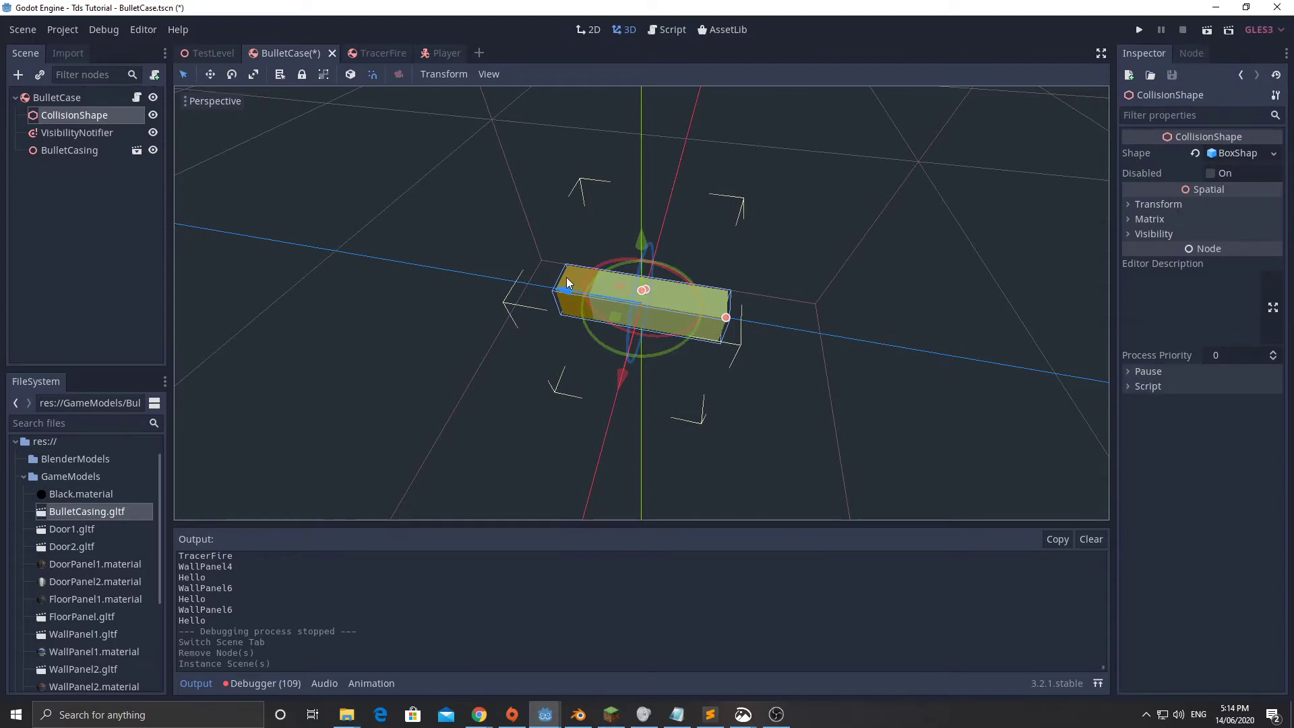
middle_click_drag(795, 328, 627, 335)
scroll(654, 324, "up", 3)
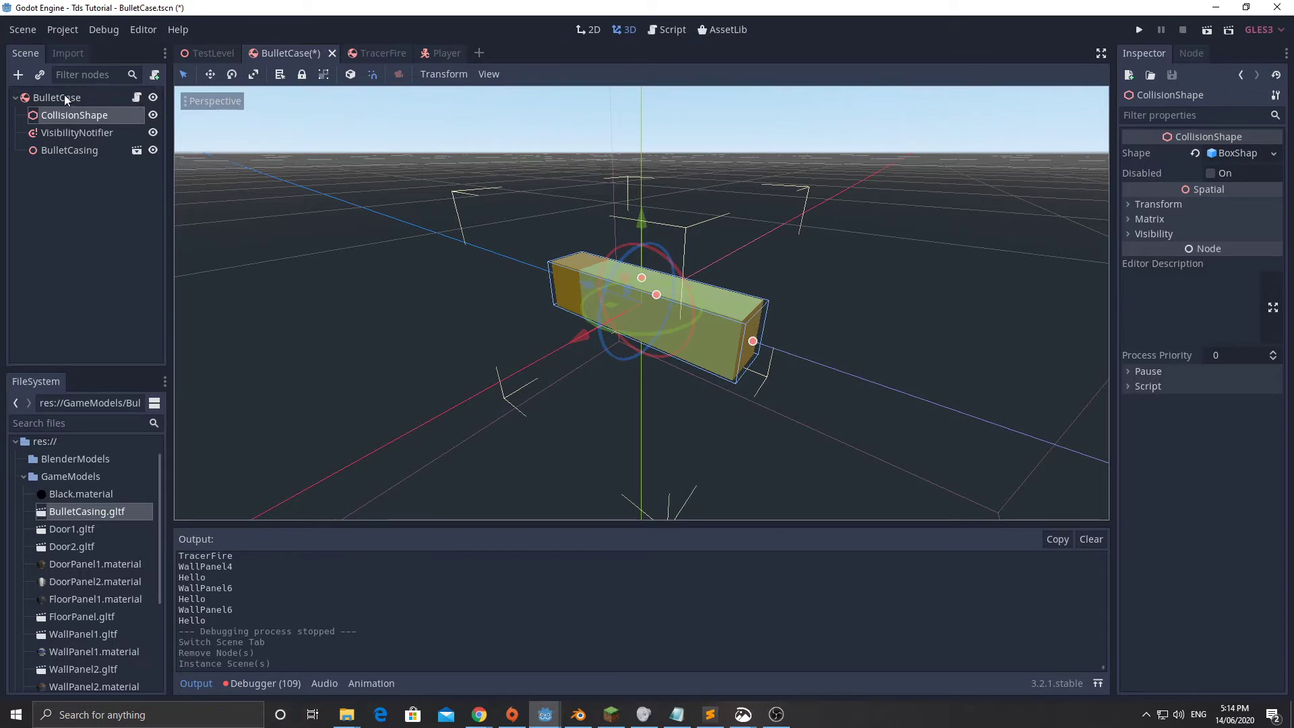
left_click(45, 100)
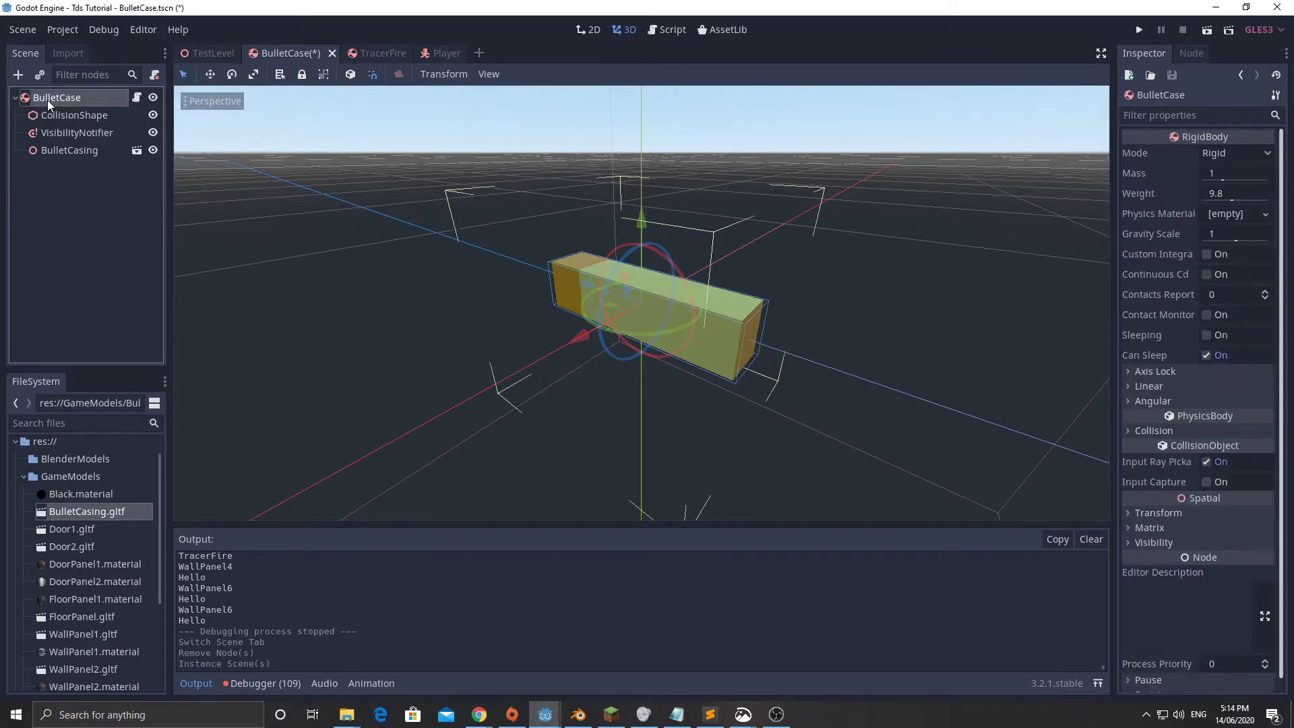
- Open BulletCase.gd and delete its template comment lines, leaving add_to_group("ignore") in _ready
left_click(136, 98)
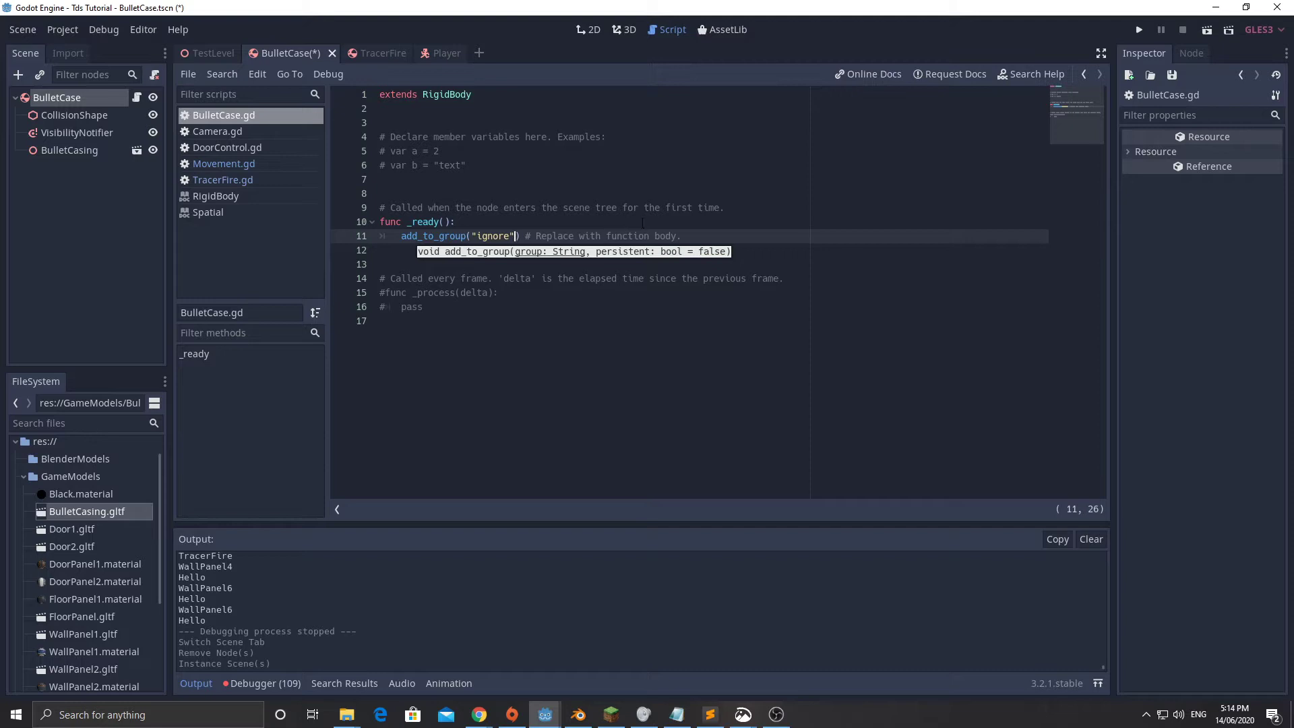
left_click_drag(756, 213, 254, 133)
key("BackSpace")
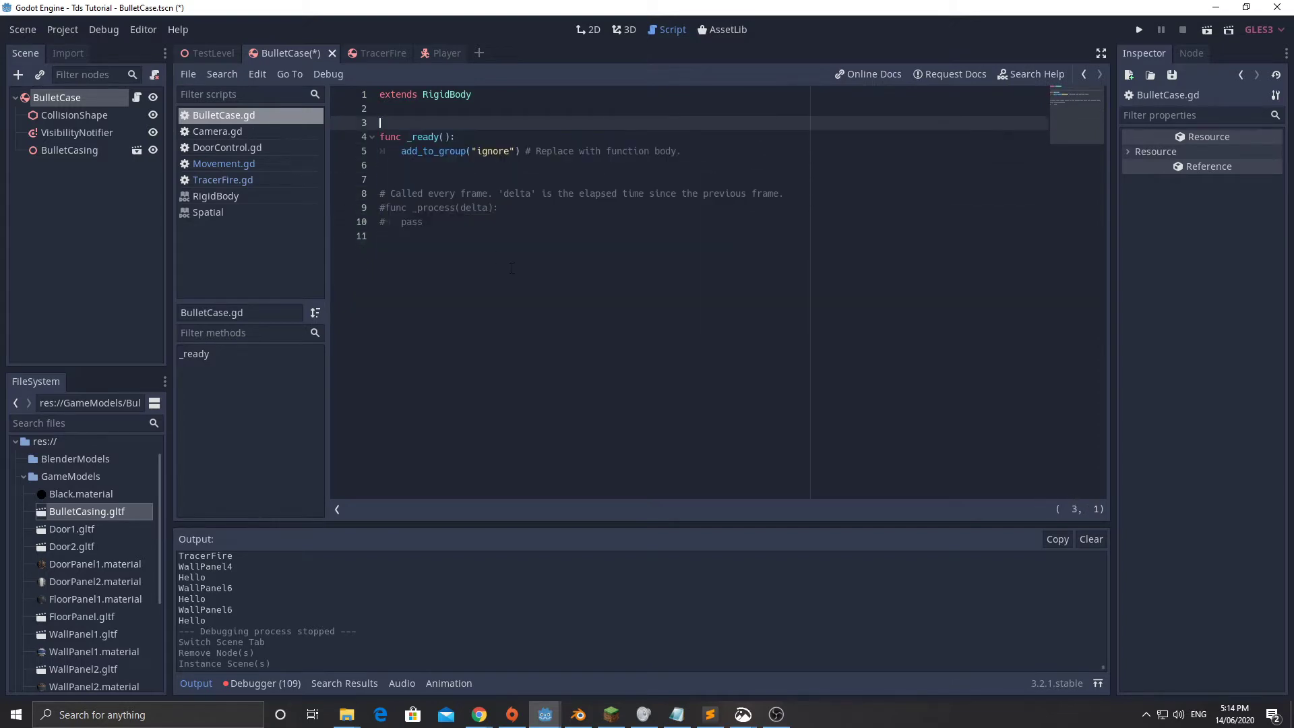
left_click_drag(404, 237, 355, 168)
key("BackSpace")
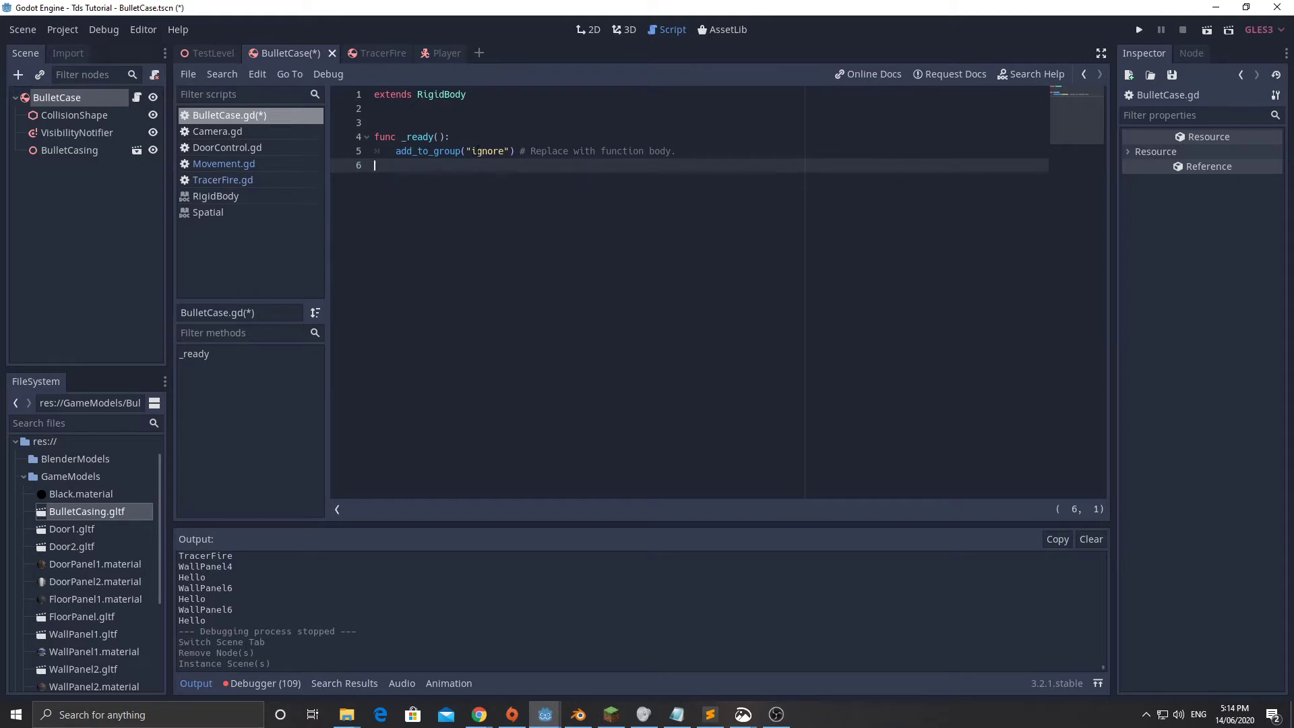
left_click(500, 151)
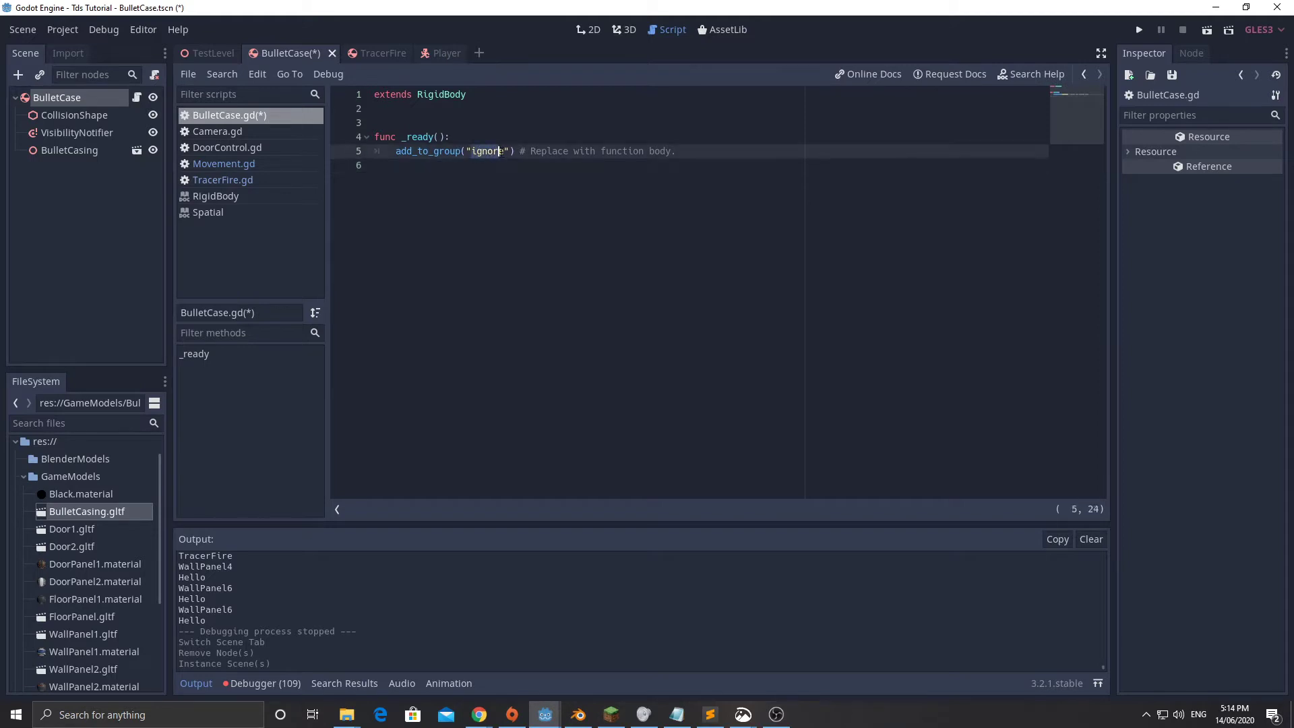
left_click(680, 153)
- In TracerFire's 3D view, shorten the CollisionShape box to z extent 1.346159
left_click(377, 53)
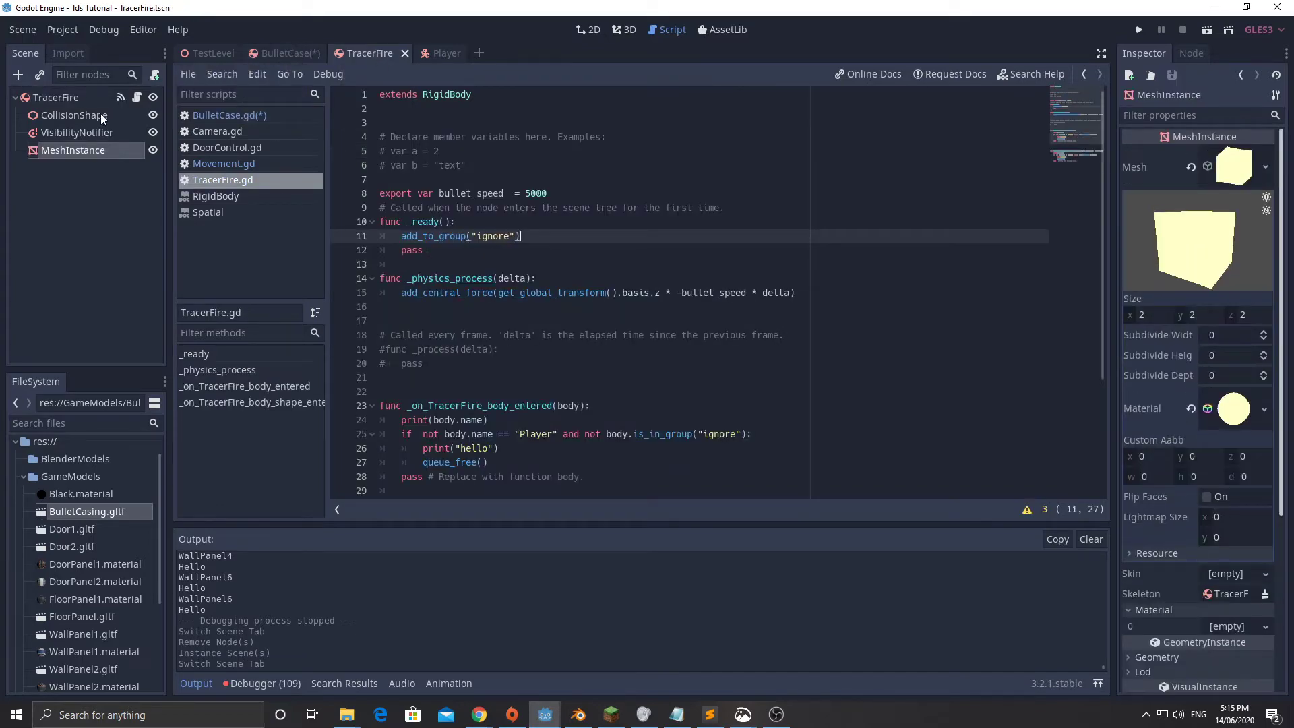
left_click(622, 31)
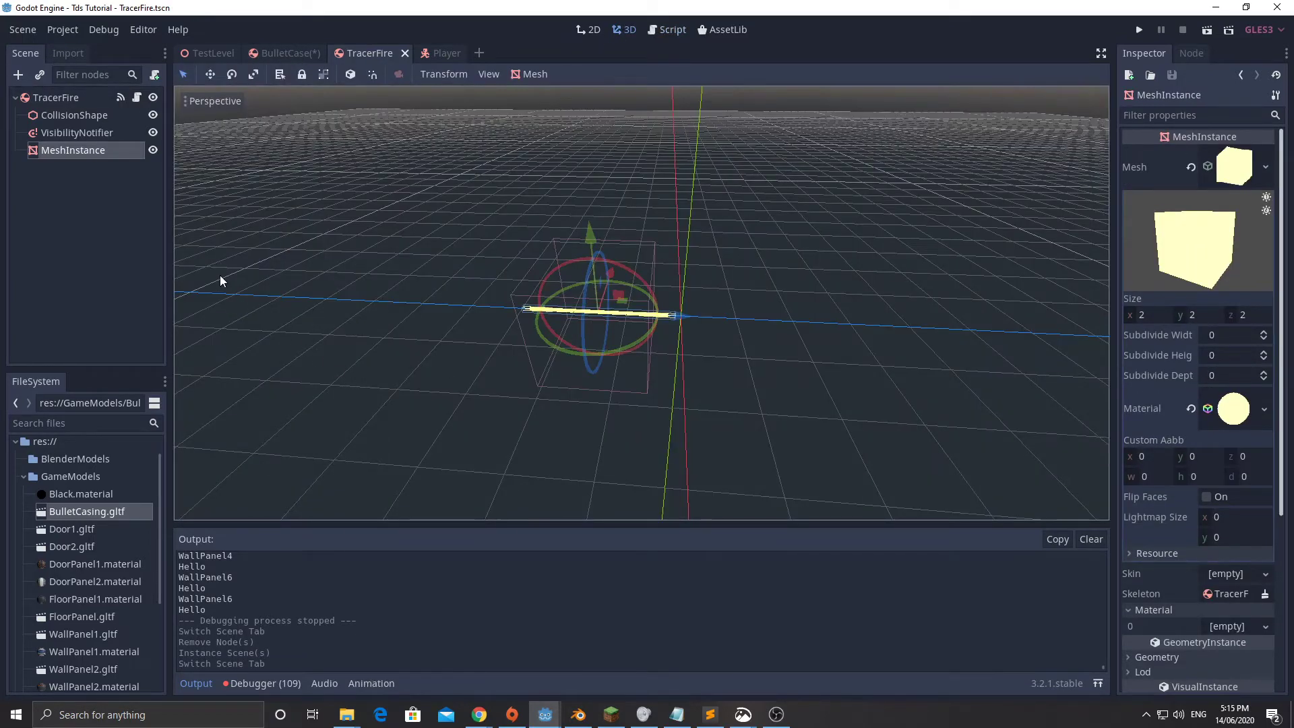
left_click(54, 97)
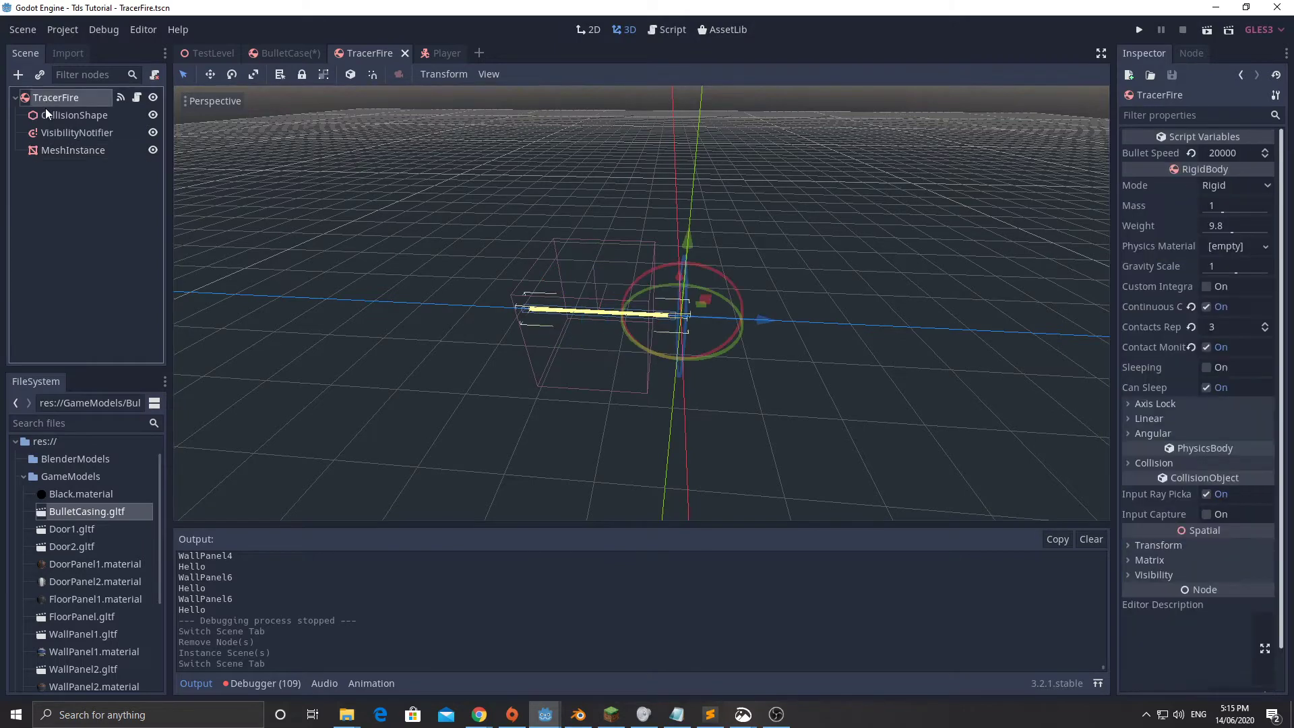
scroll(519, 348, "up", 2)
scroll(519, 347, "up", 2)
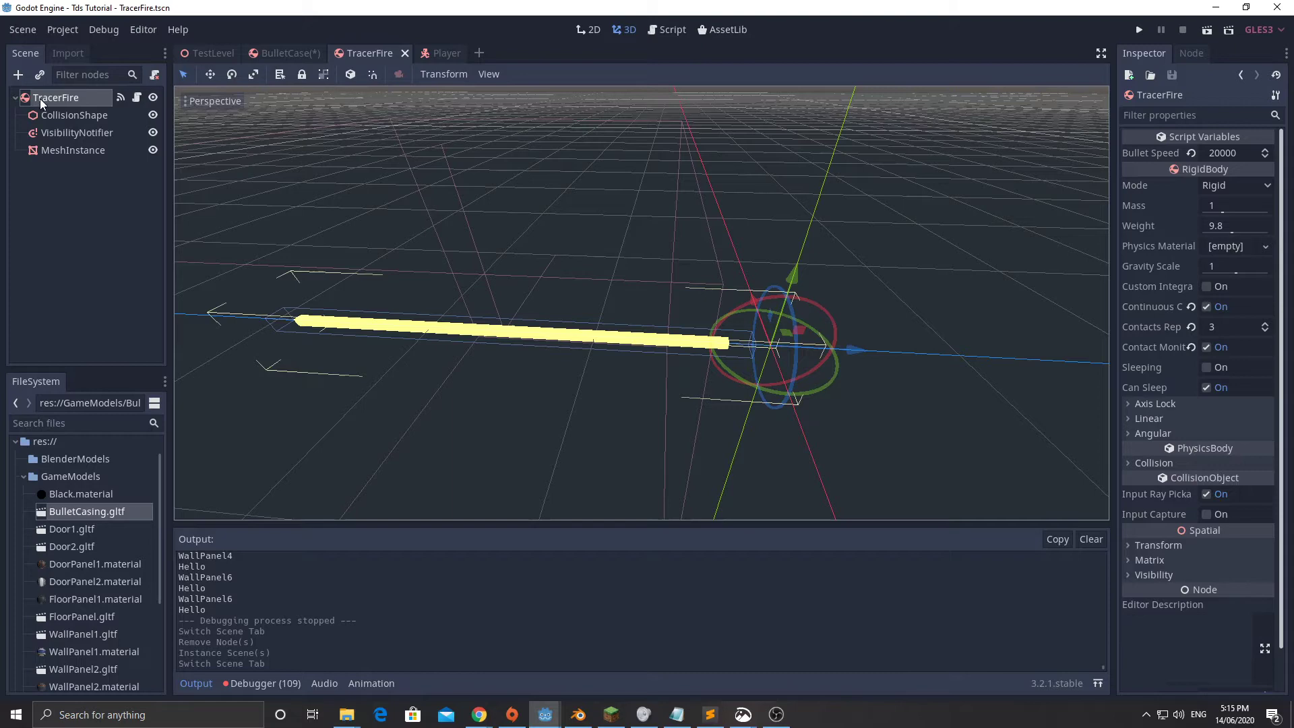
left_click(49, 120)
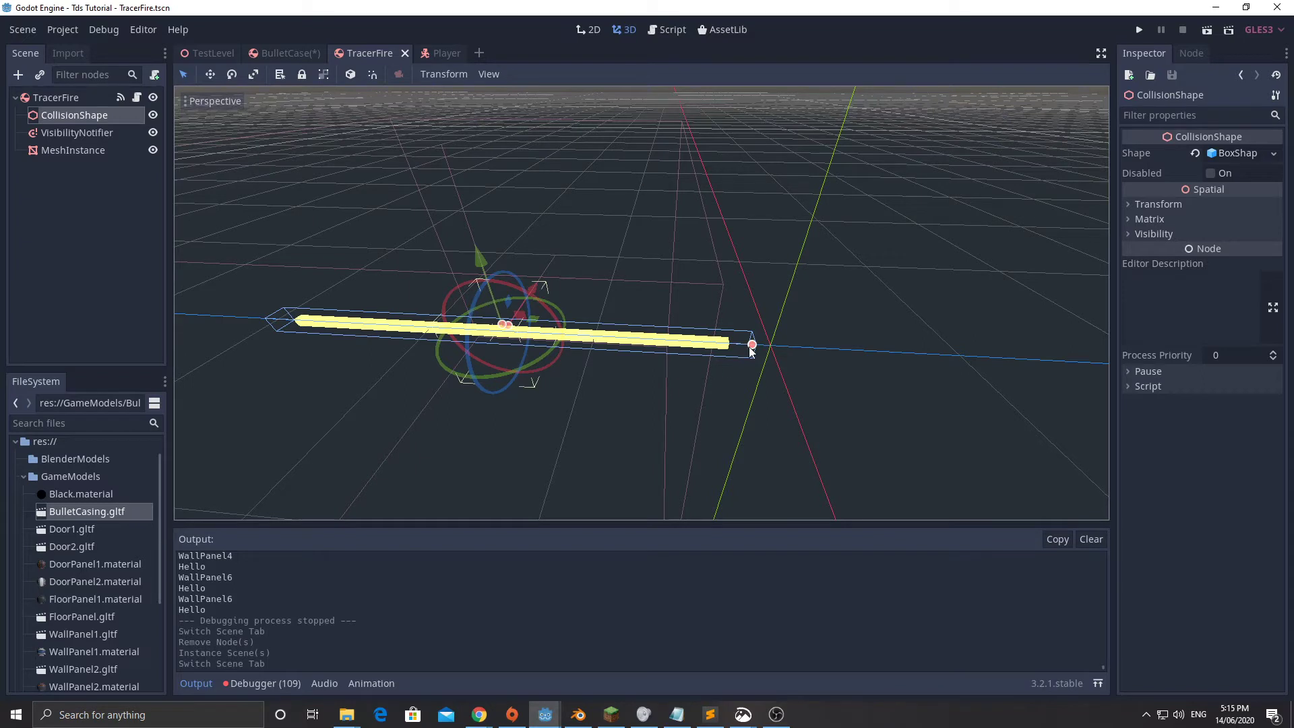
mouse_move(750, 349)
left_mouse_down()
mouse_move(718, 345)
mouse_move(760, 345)
mouse_move(736, 349)
left_mouse_up()
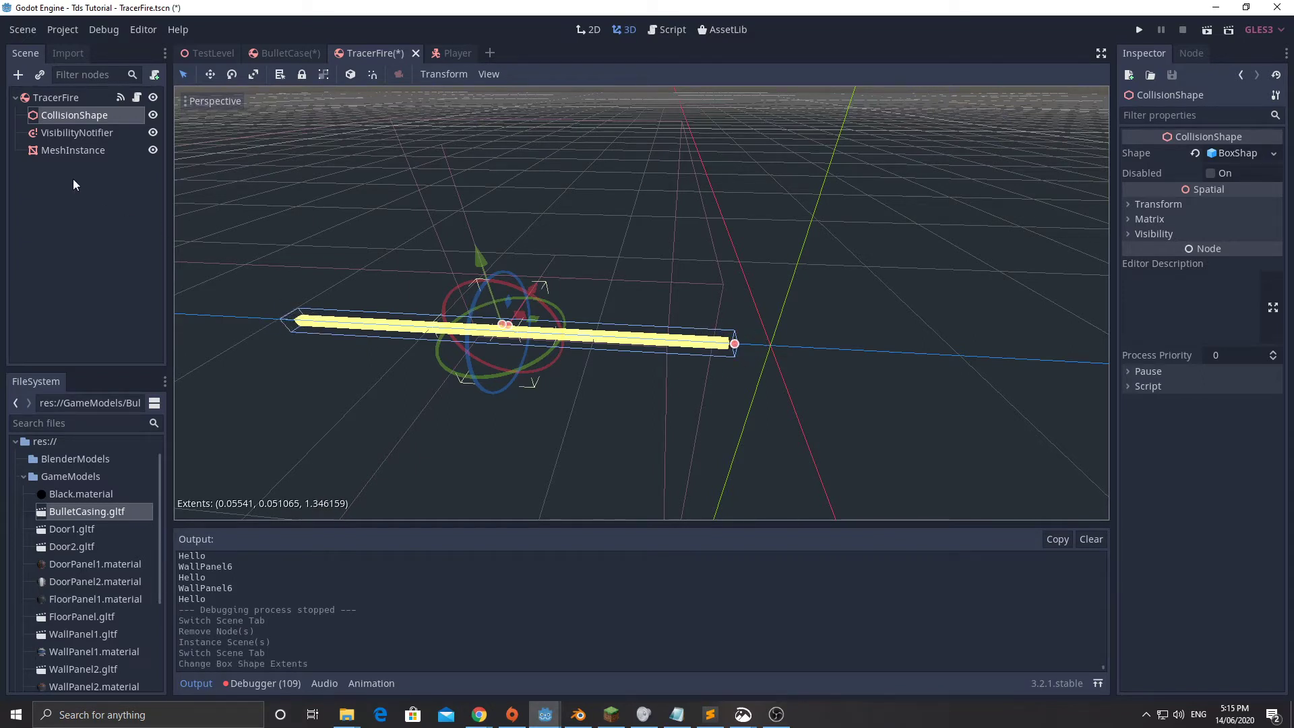
left_click(59, 151)
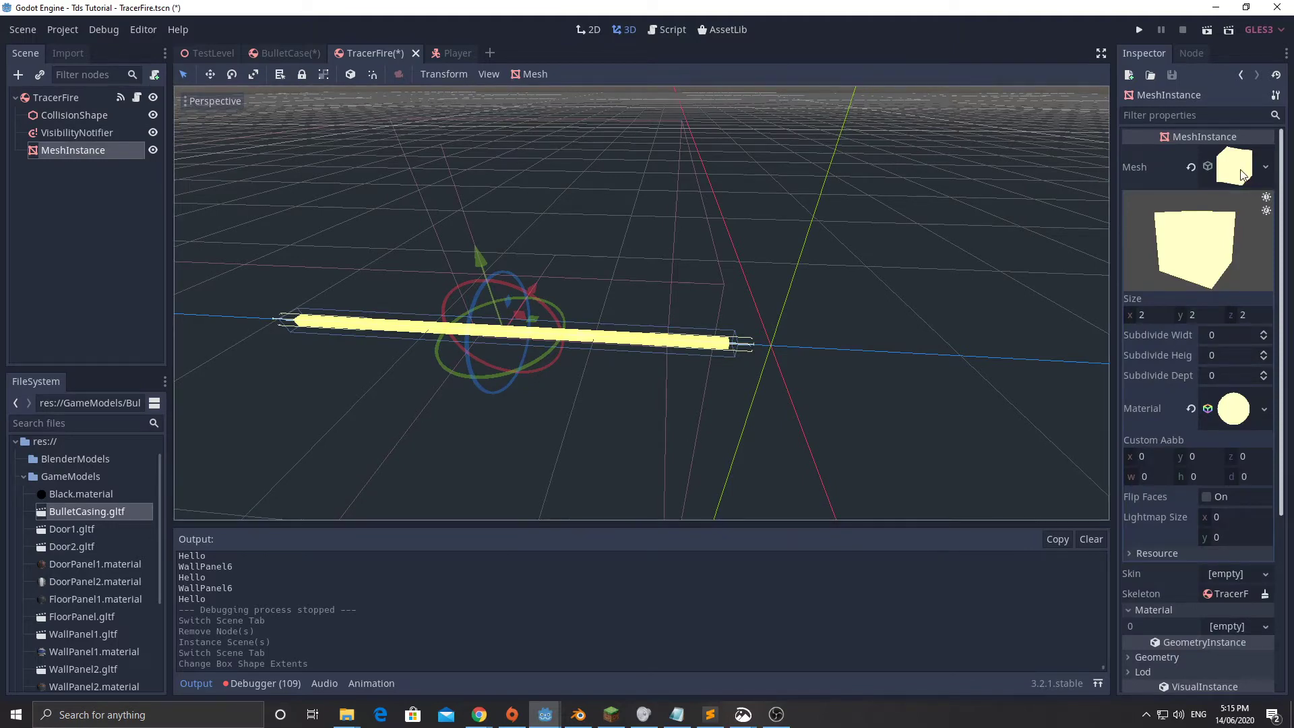
- Replace the old MeshInstance with a new MeshInstance holding a new CubeMesh
right_click(56, 152)
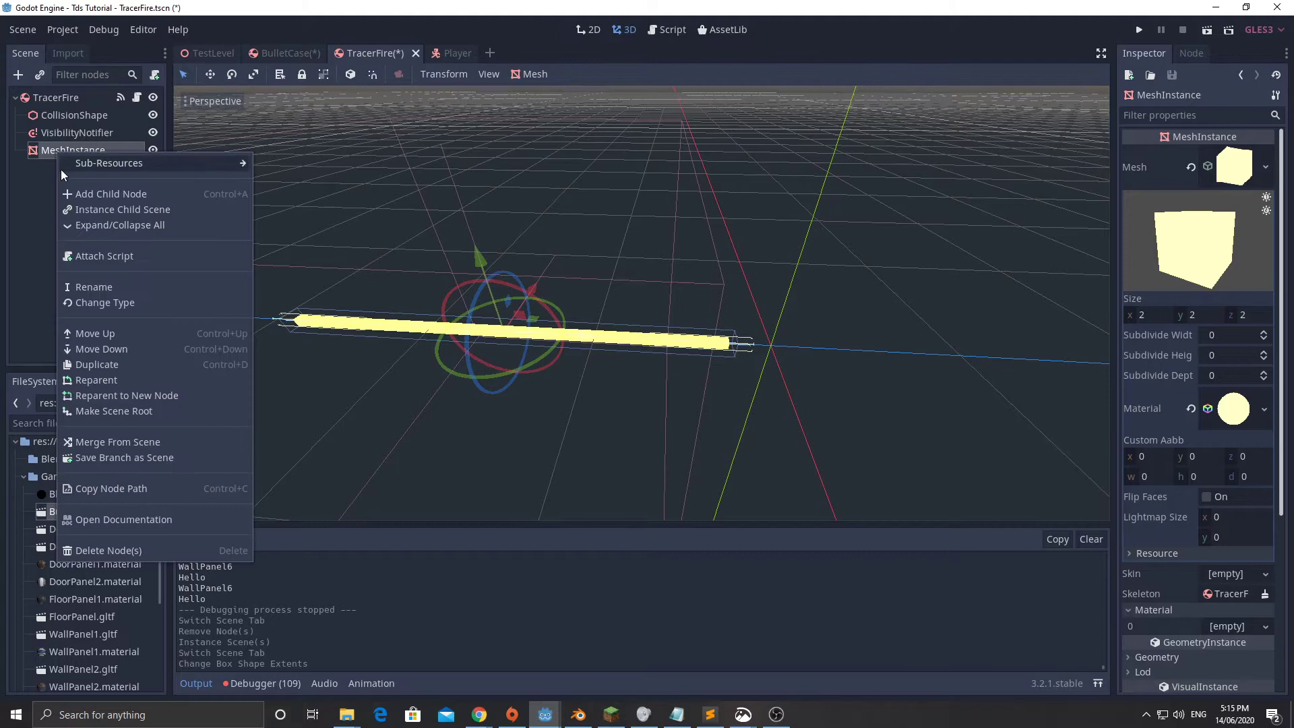
left_click(116, 548)
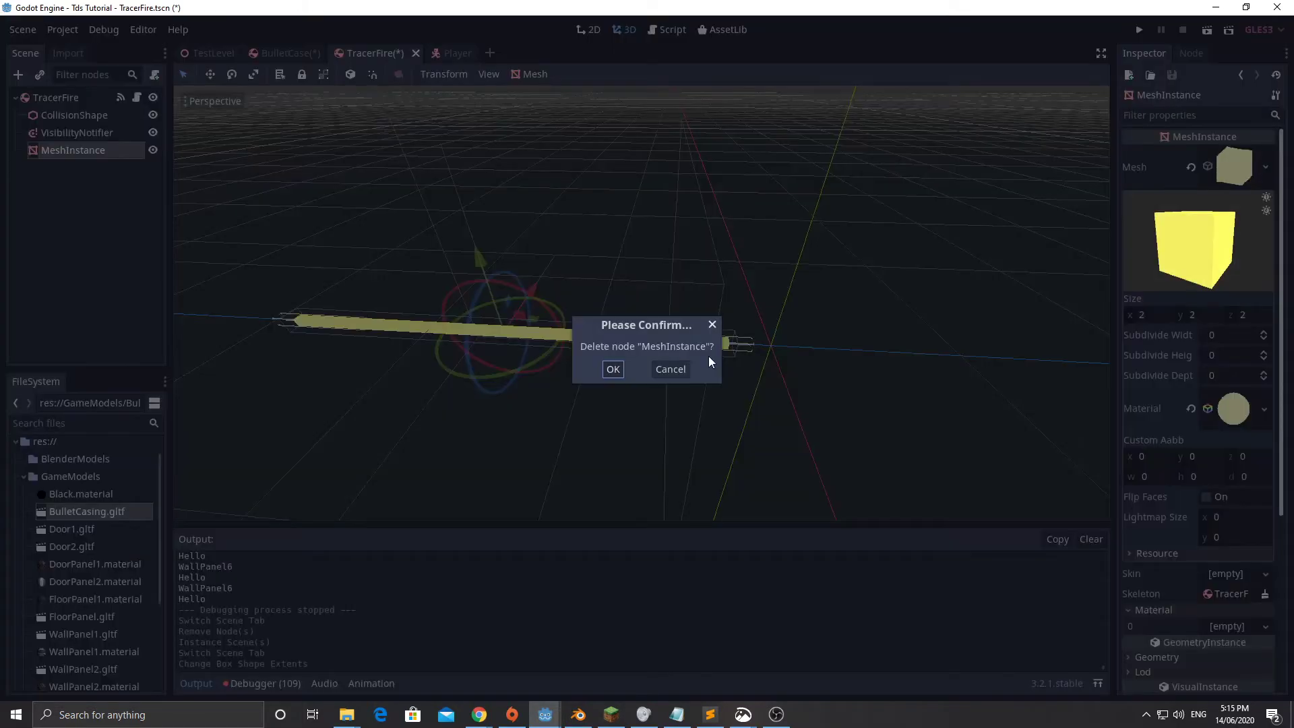
left_click(615, 367)
left_click(19, 74)
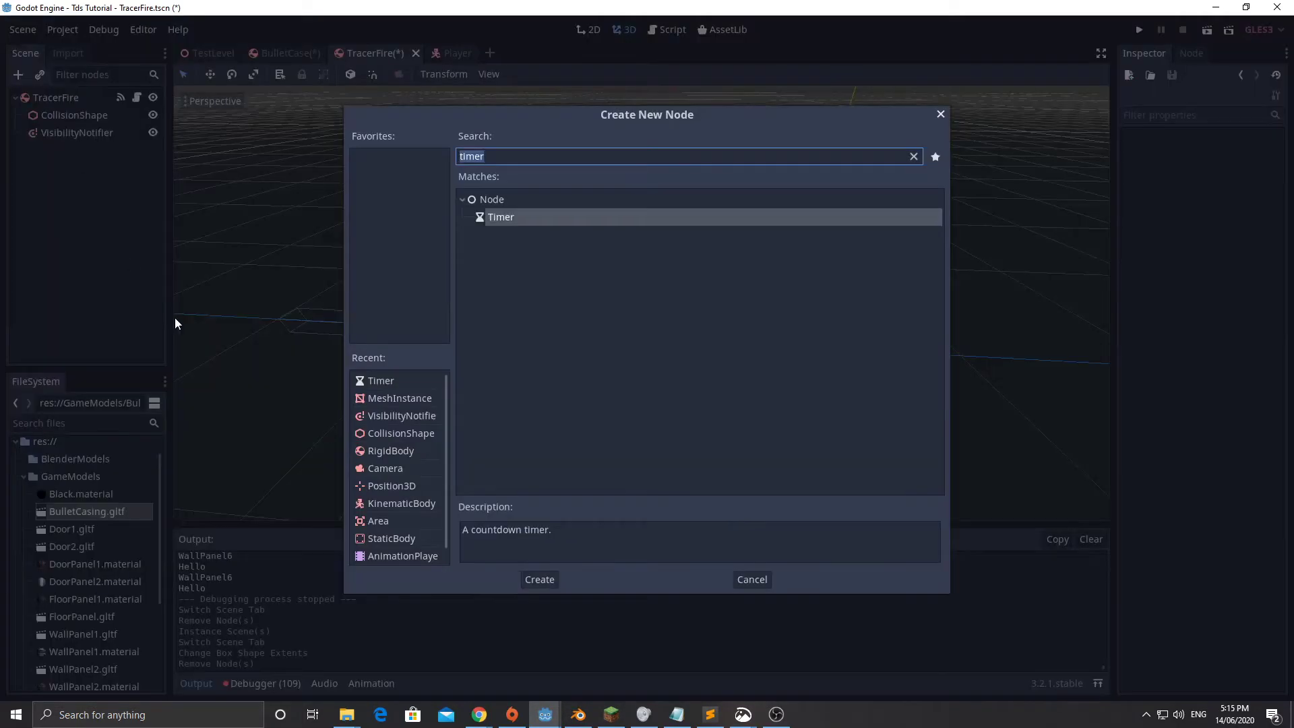
type("mesh")
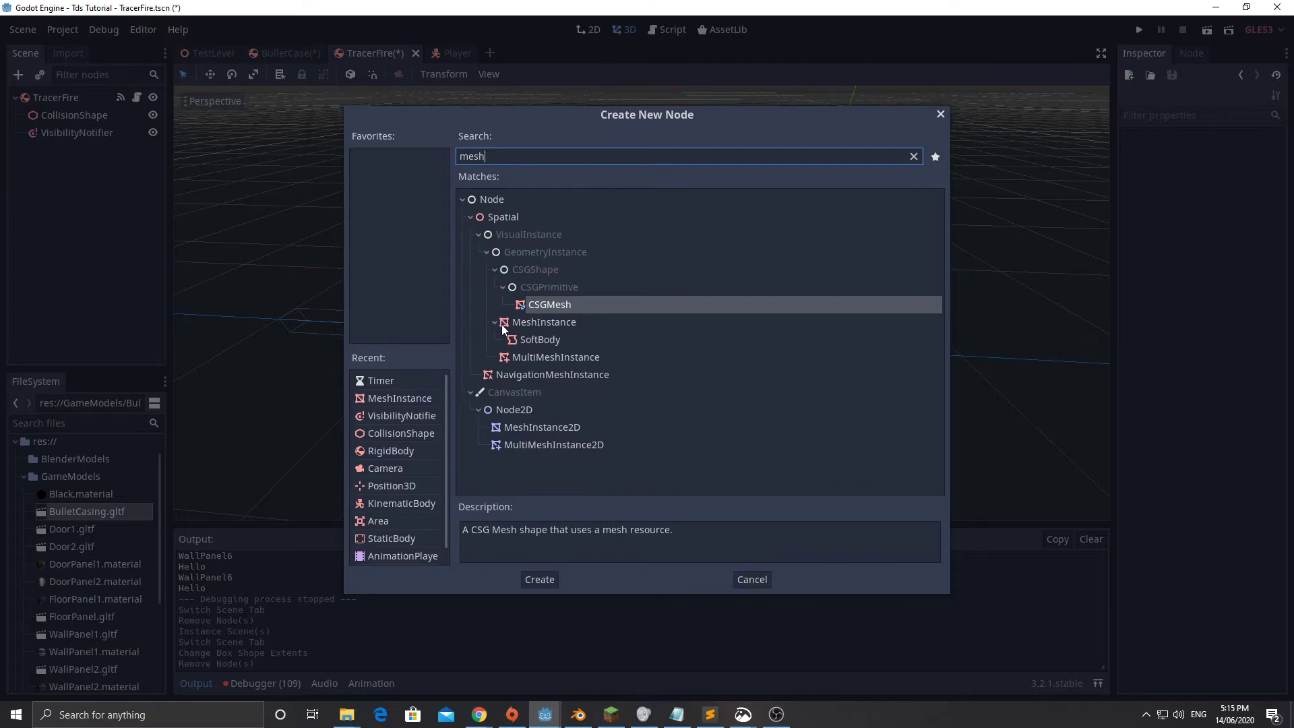
double_click(502, 321)
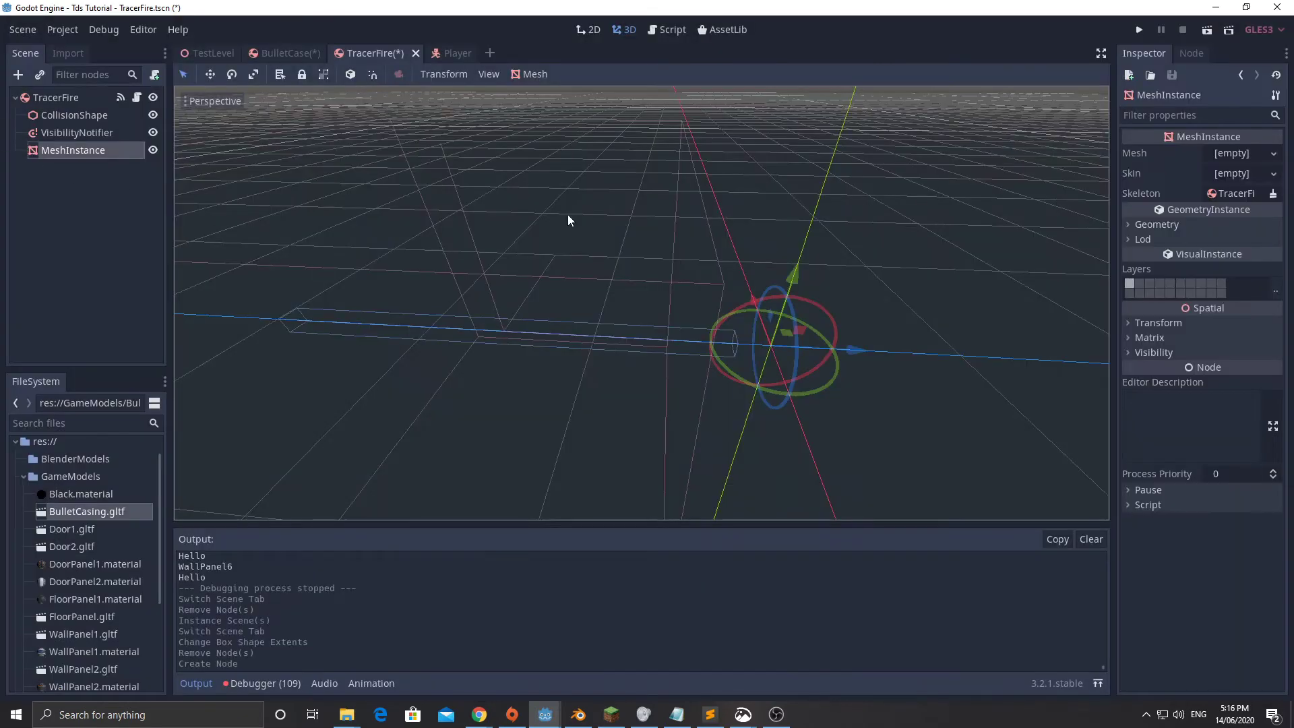
left_click(1273, 155)
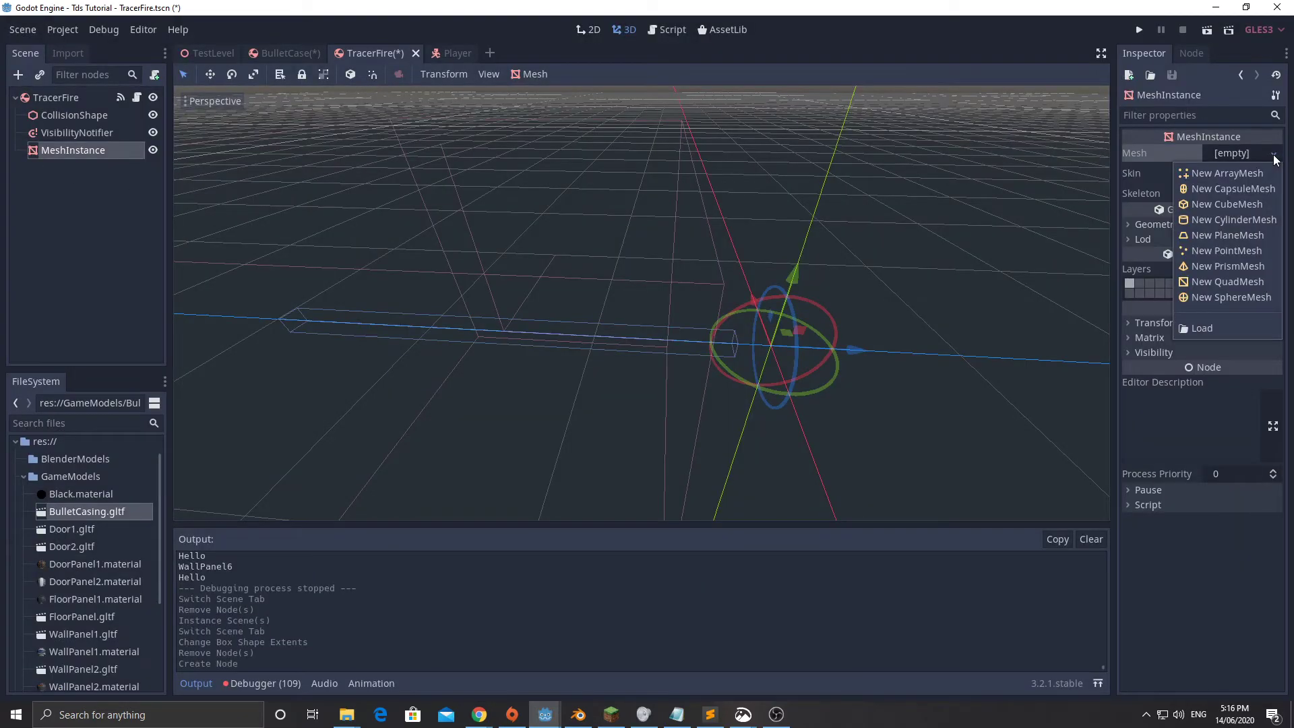
left_click(1224, 204)
key("f")
- Flatten the cube vertically with the Scale tool and move the slab along Z
scroll(798, 237, "down", 3)
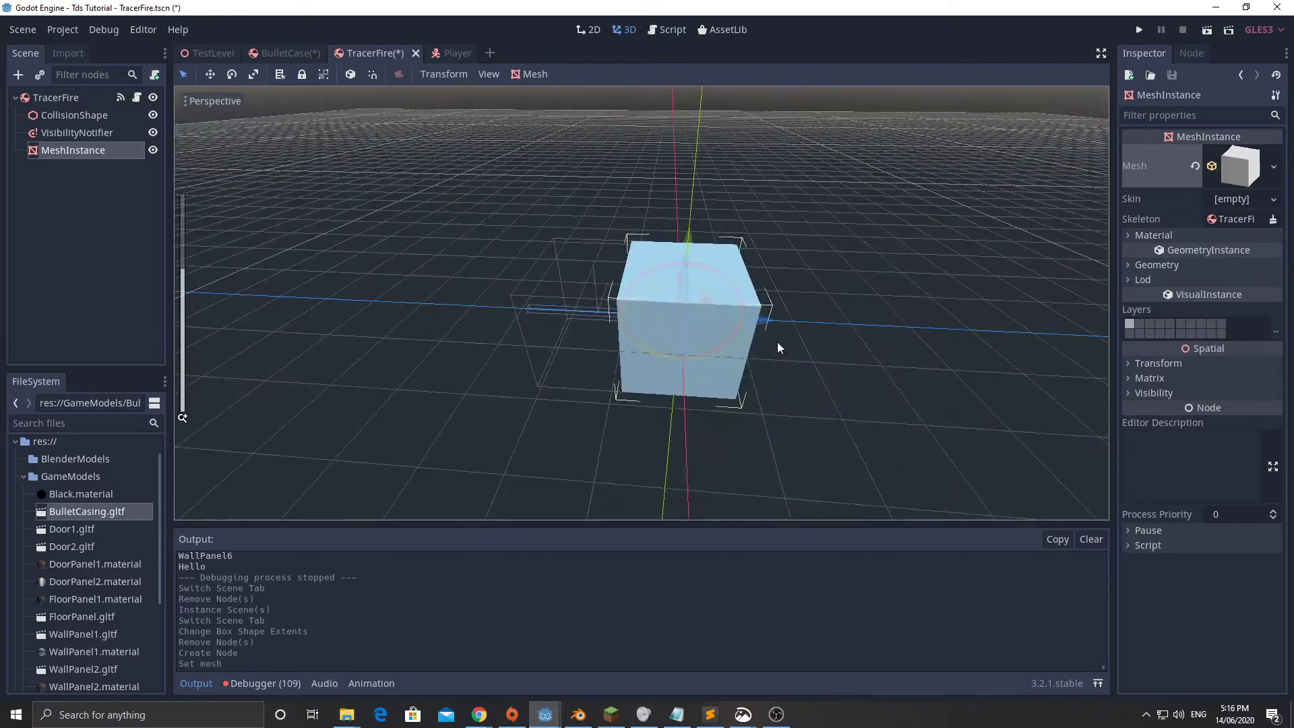
scroll(795, 340, "up", 5)
scroll(812, 330, "down", 4)
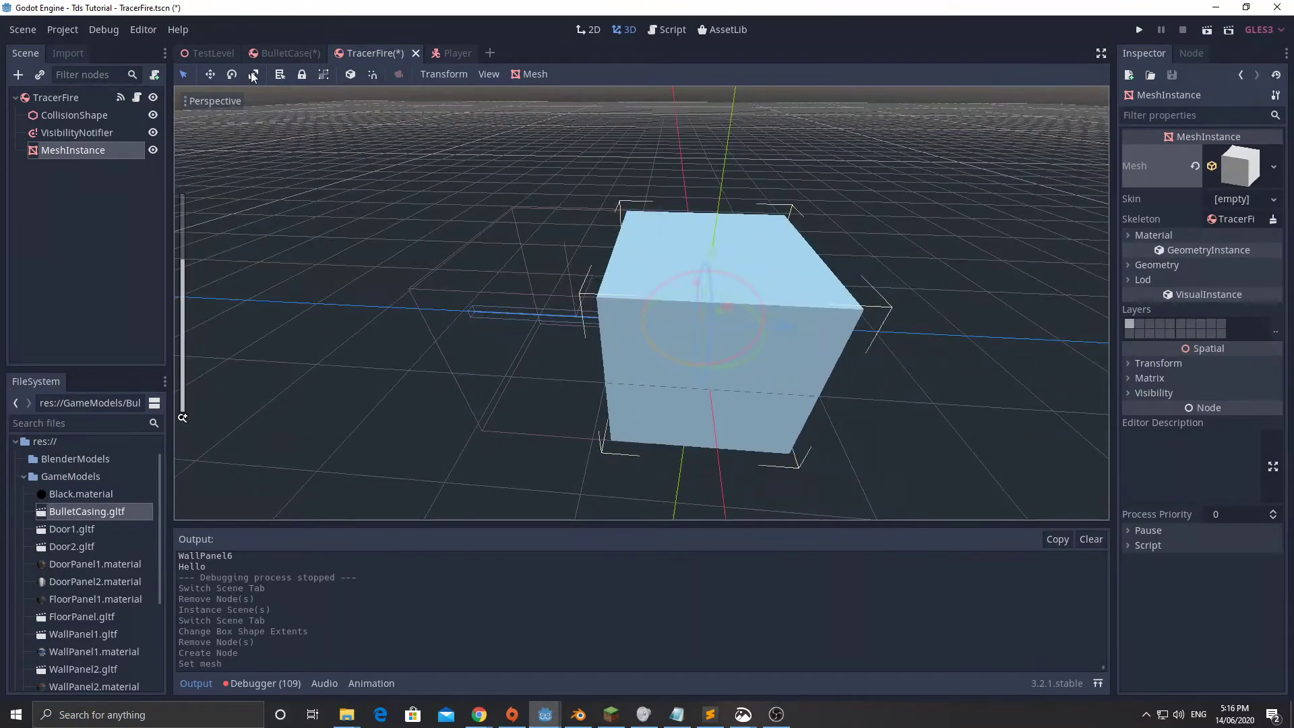
middle_click_drag(821, 324, 701, 234)
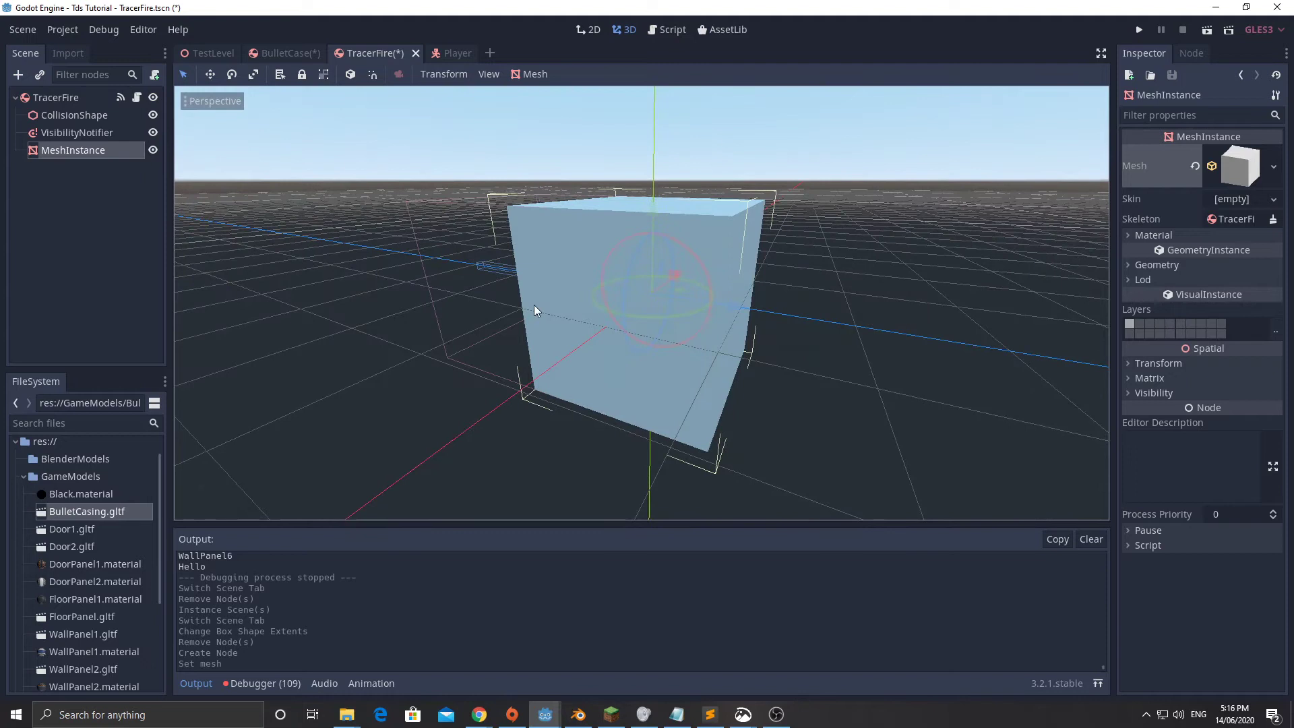
left_click(507, 274)
left_click(661, 213)
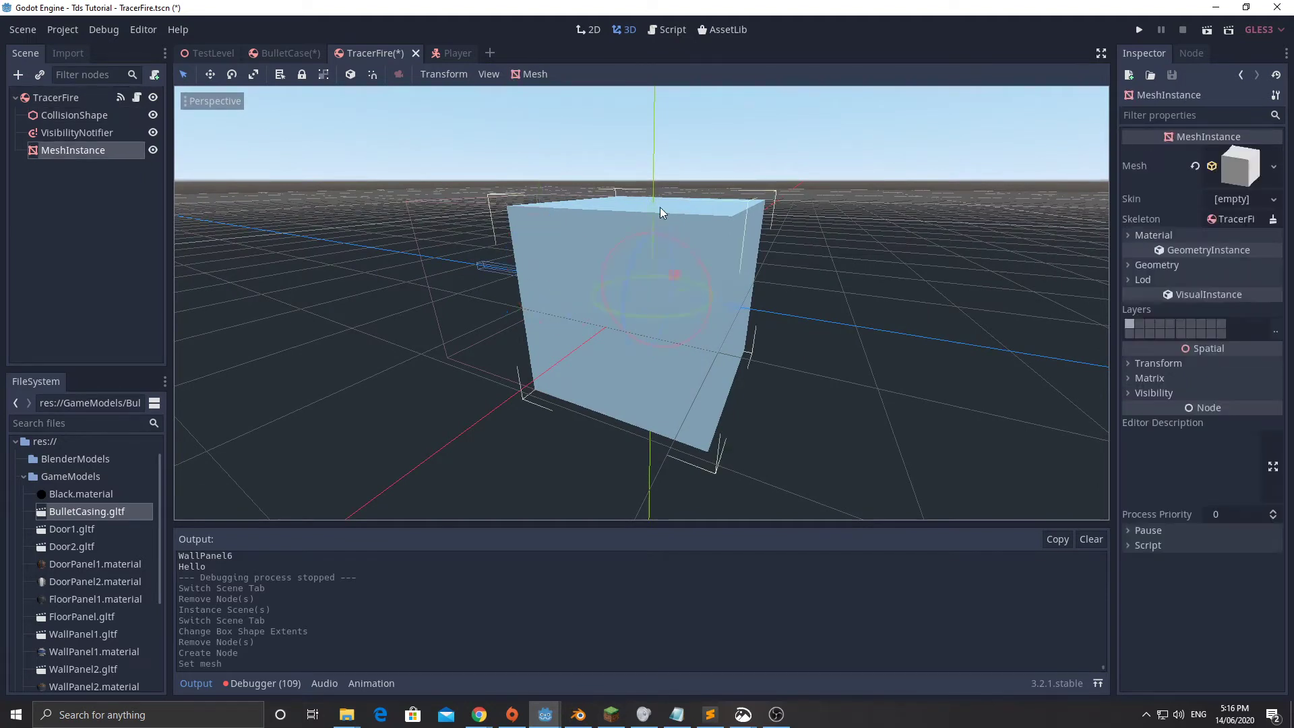
left_click(253, 74)
left_click_drag(654, 208, 652, 294)
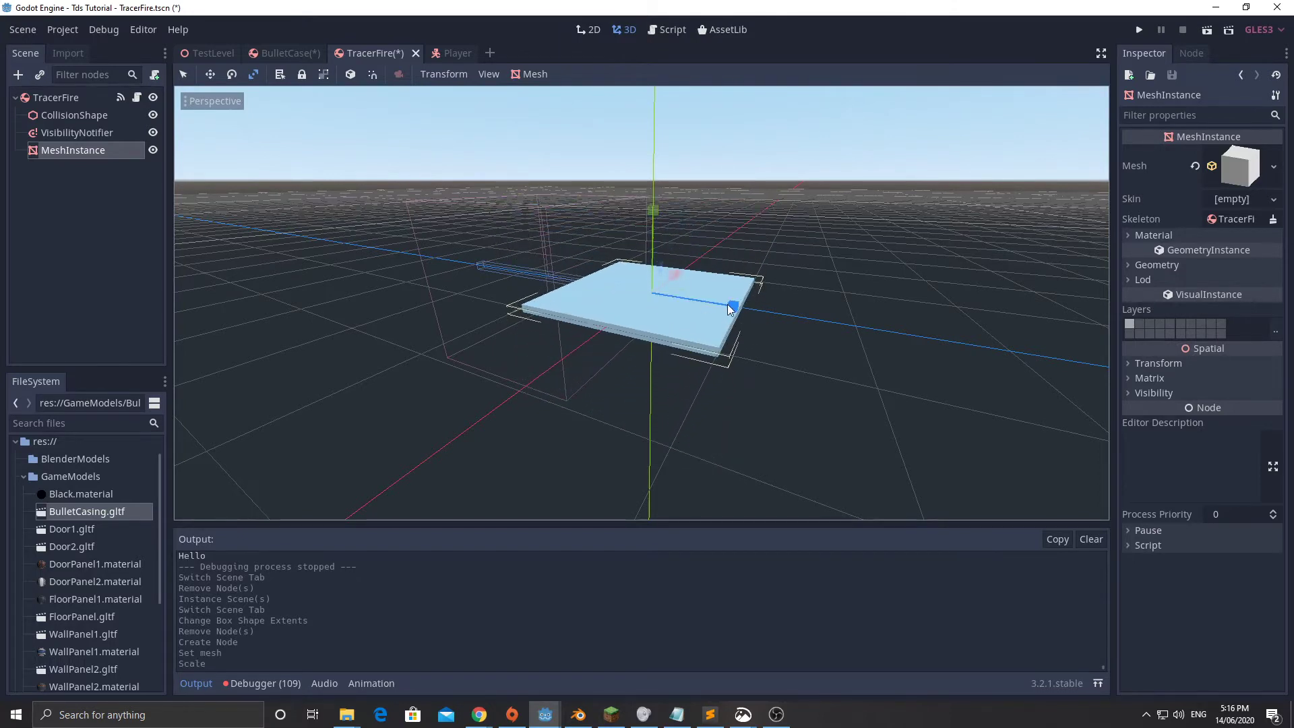
left_click(183, 74)
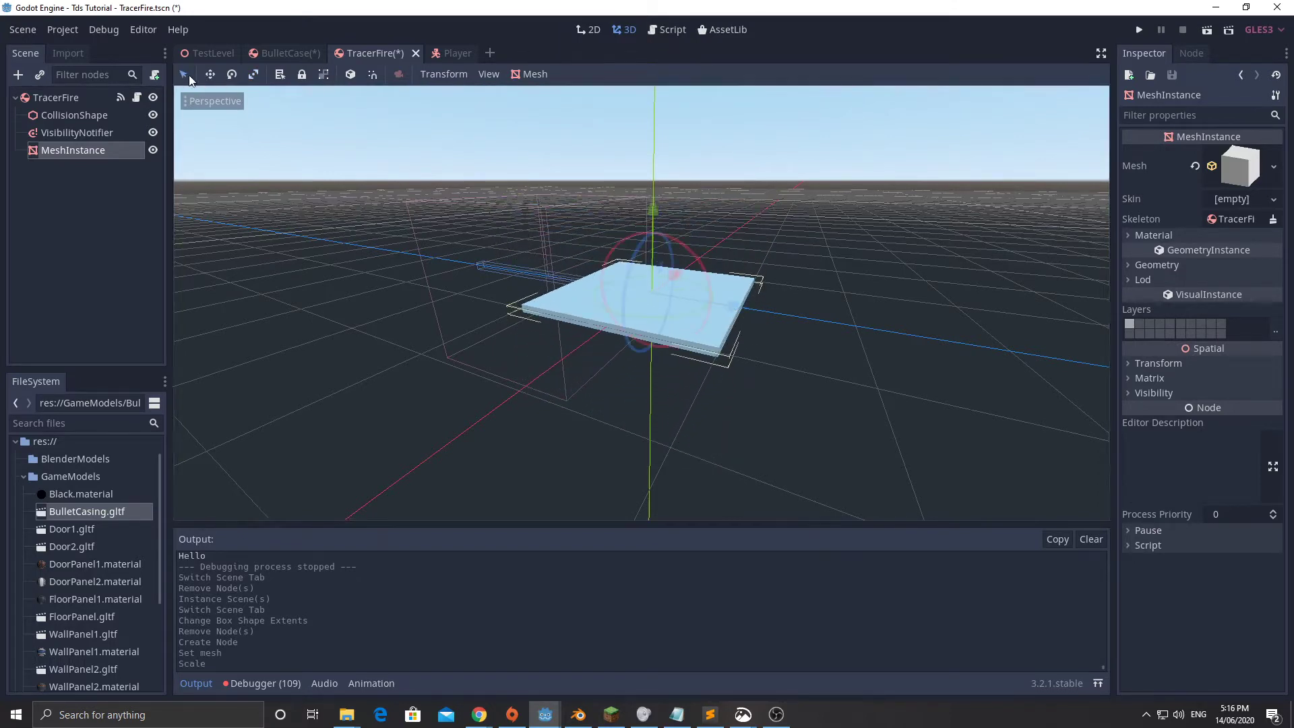
left_click_drag(714, 307, 605, 294)
- Stretch the slab along Z, narrow it along X and flatten it into a thin streak
middle_click_drag(397, 183, 447, 212)
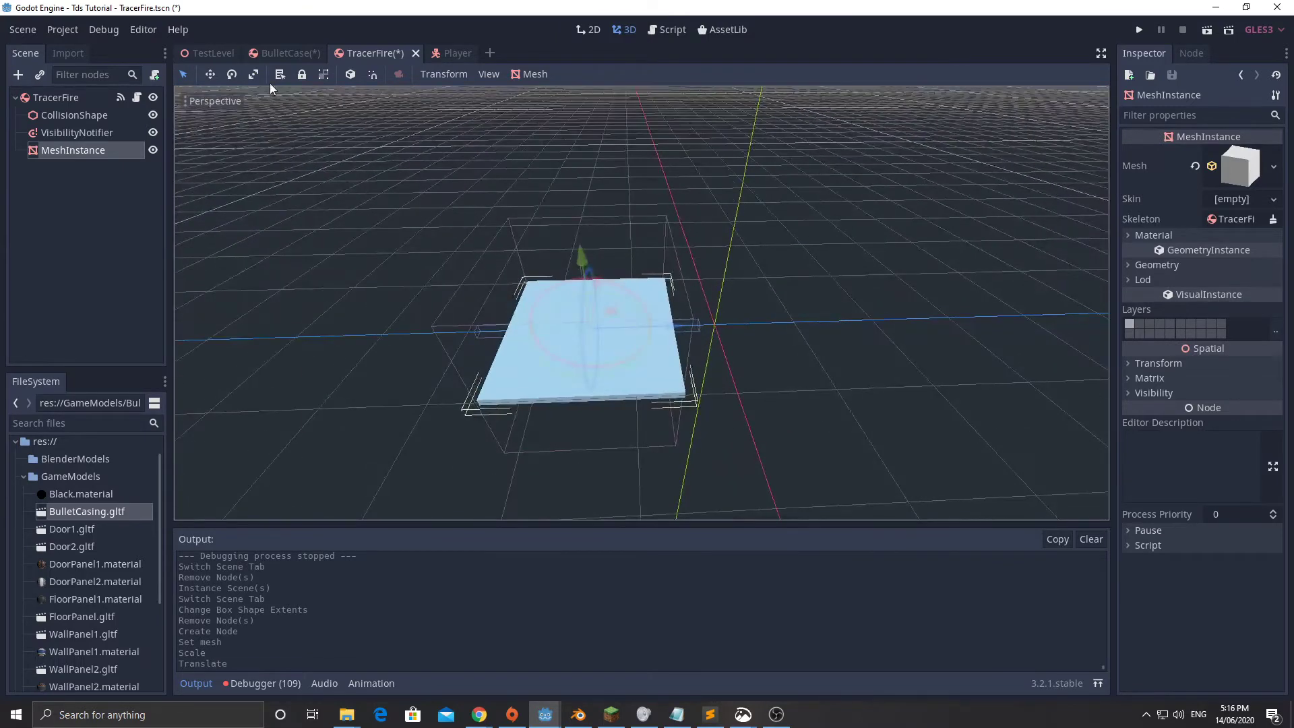
left_click(253, 74)
left_click_drag(673, 331, 705, 327)
left_click_drag(597, 288, 593, 333)
middle_click_drag(593, 333, 414, 195)
left_click_drag(413, 188, 422, 279)
middle_click_drag(422, 279, 477, 268)
scroll(523, 260, "up", 5)
scroll(476, 263, "down", 6)
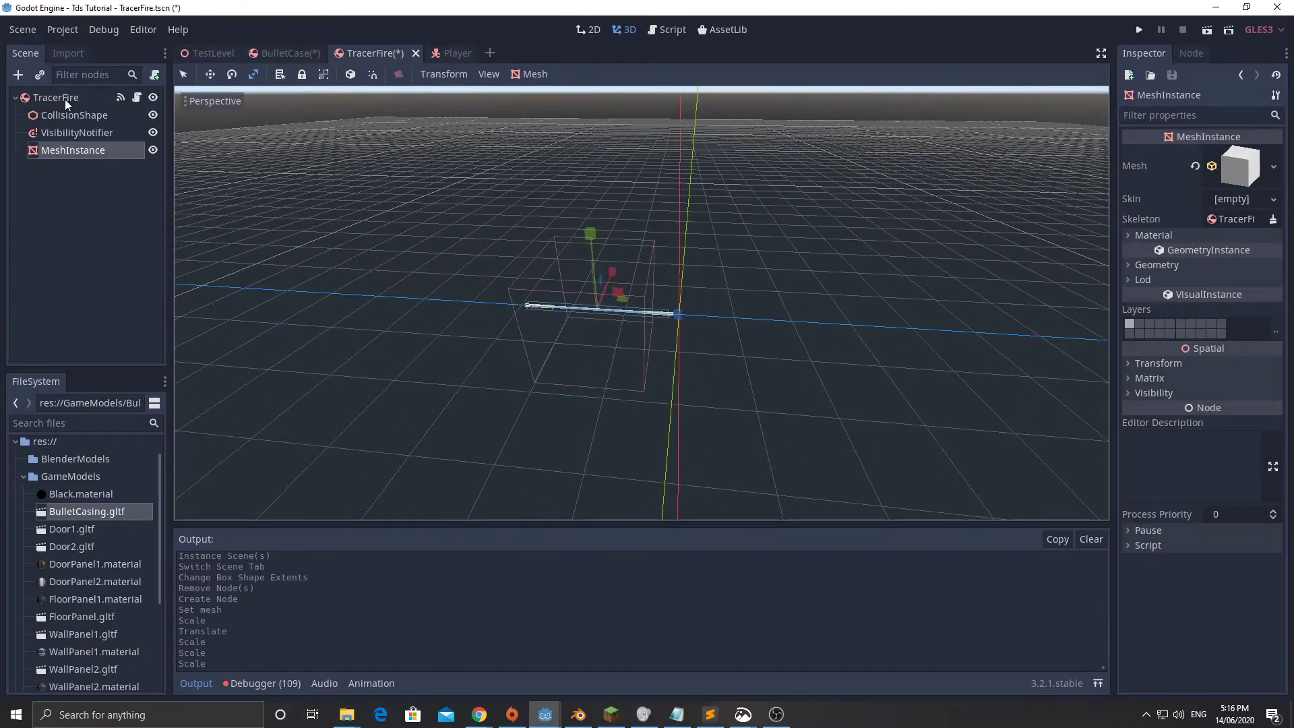
- Move CollisionShape, VisibilityNotifier and MeshInstance together to translation z -1.545
left_click(65, 99)
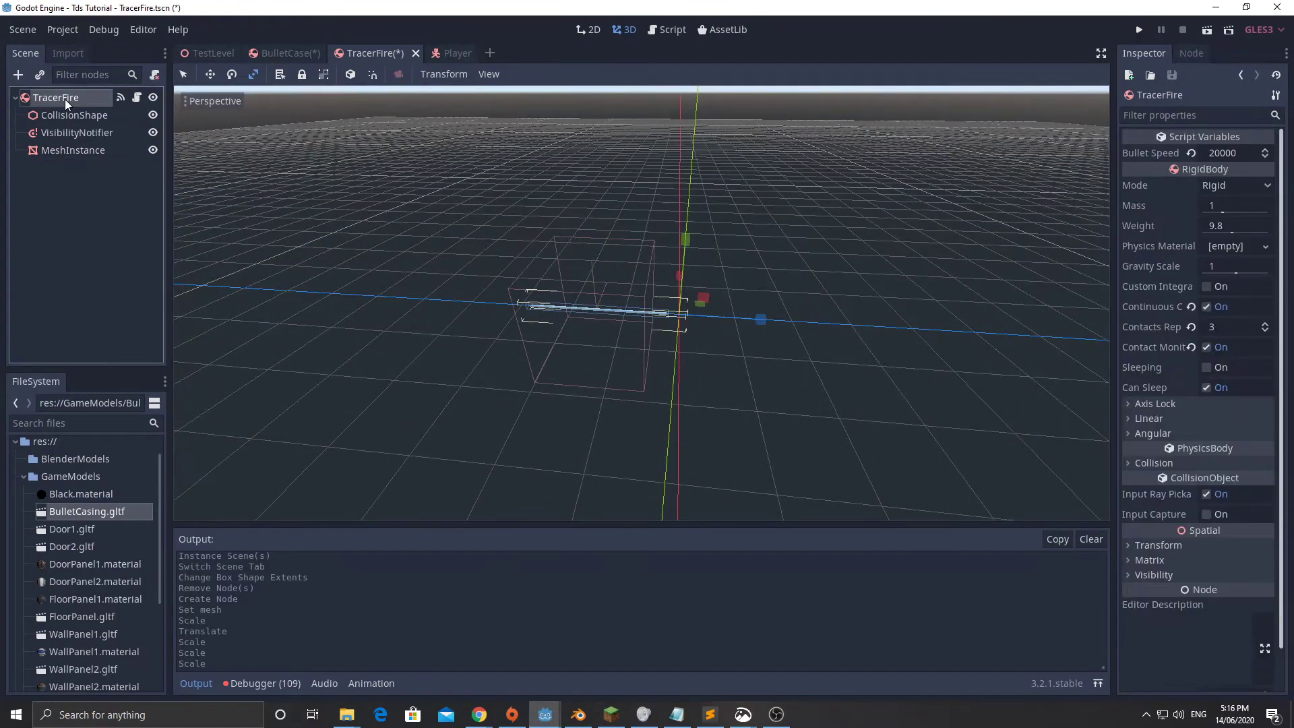
left_click(182, 74)
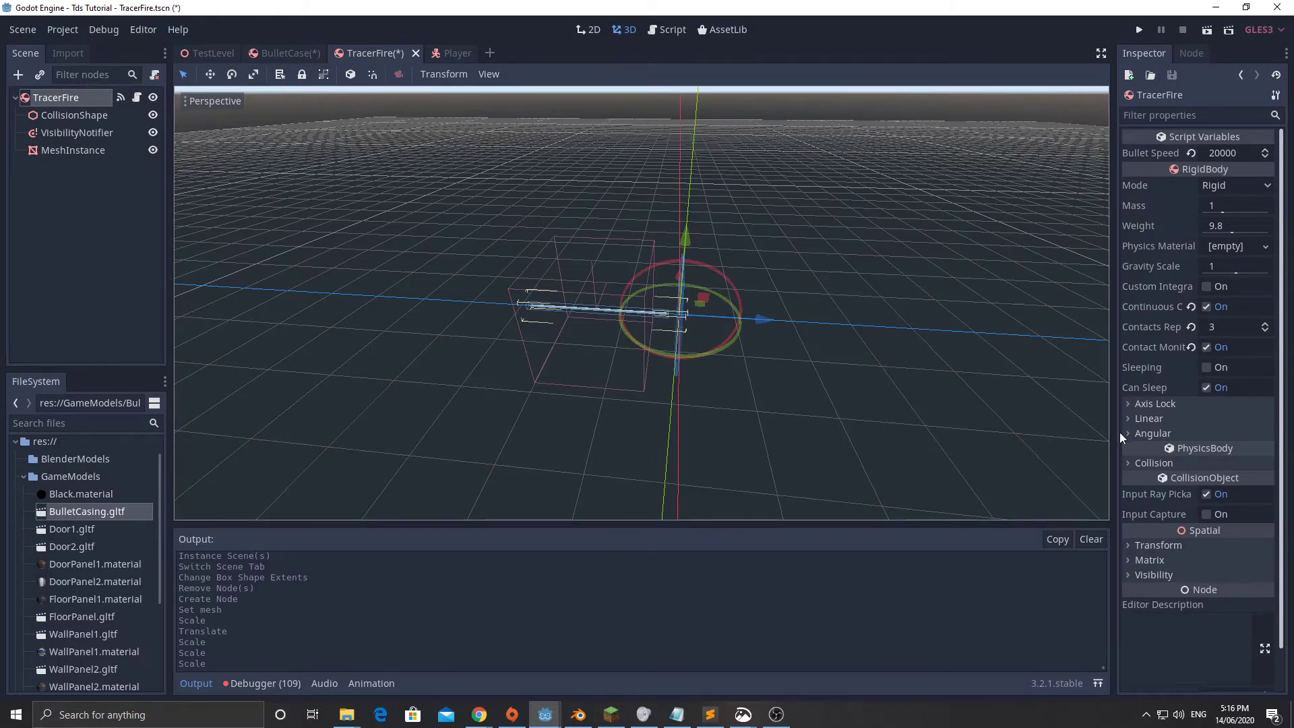
left_click(1130, 544)
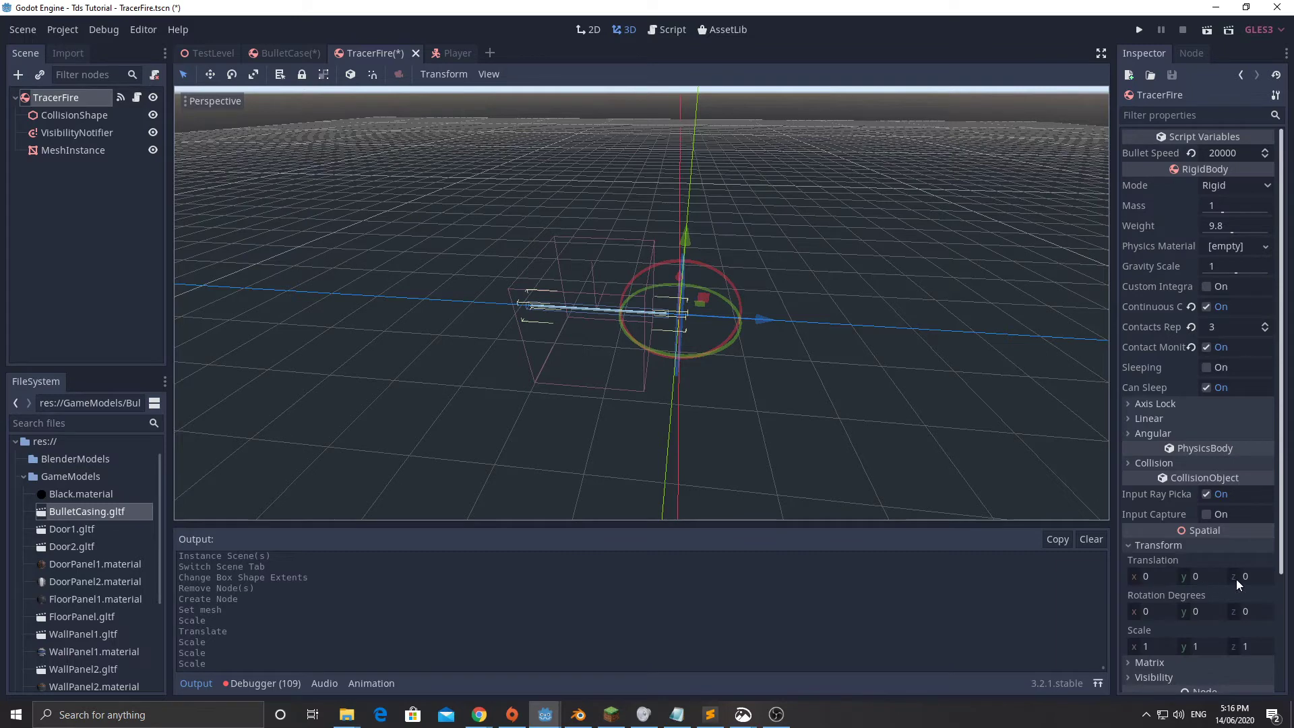
left_click(58, 119)
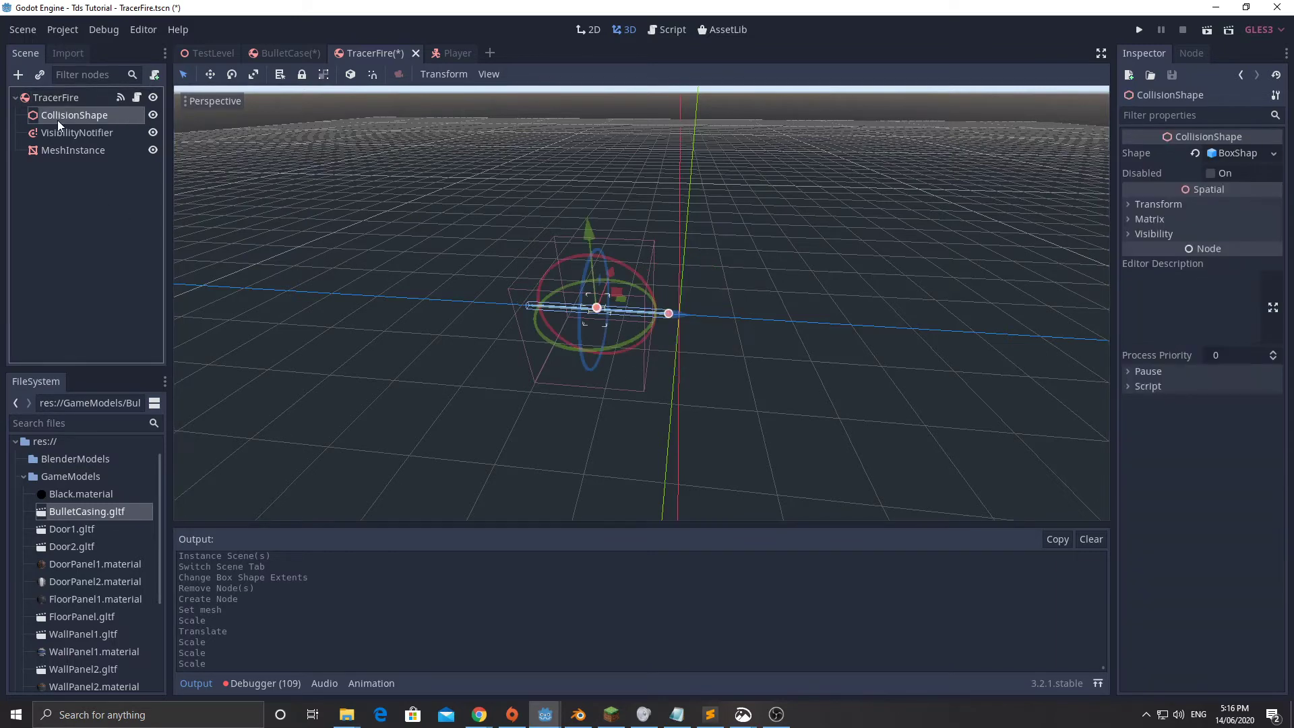
left_click(59, 143, "shift")
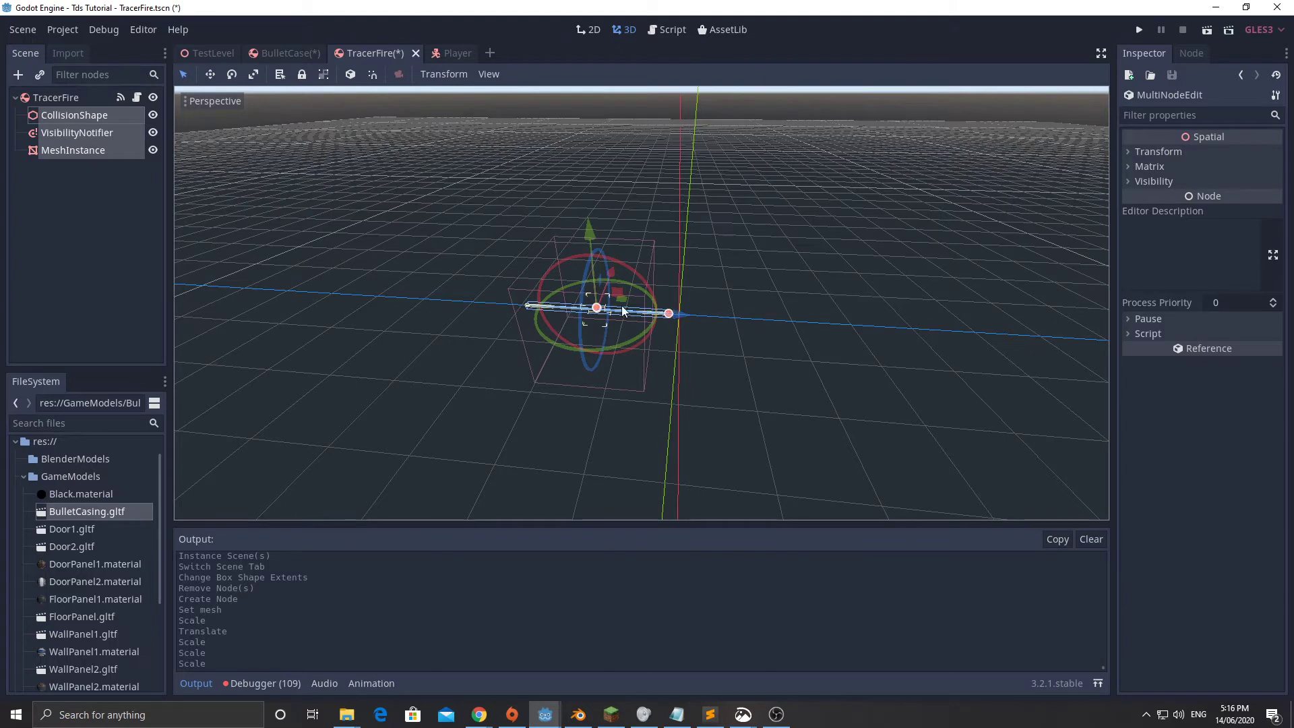
left_click(1128, 153)
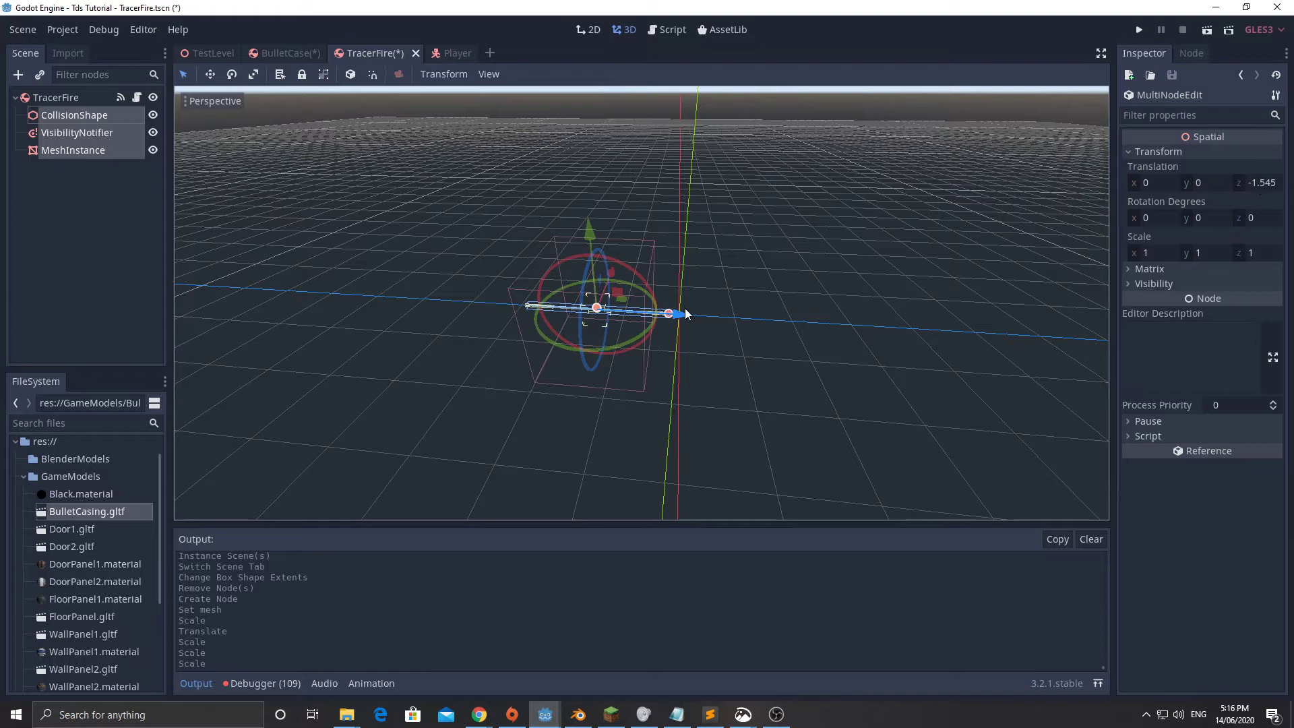
mouse_move(681, 314)
left_mouse_down()
mouse_move(693, 316)
mouse_move(679, 320)
left_mouse_up()
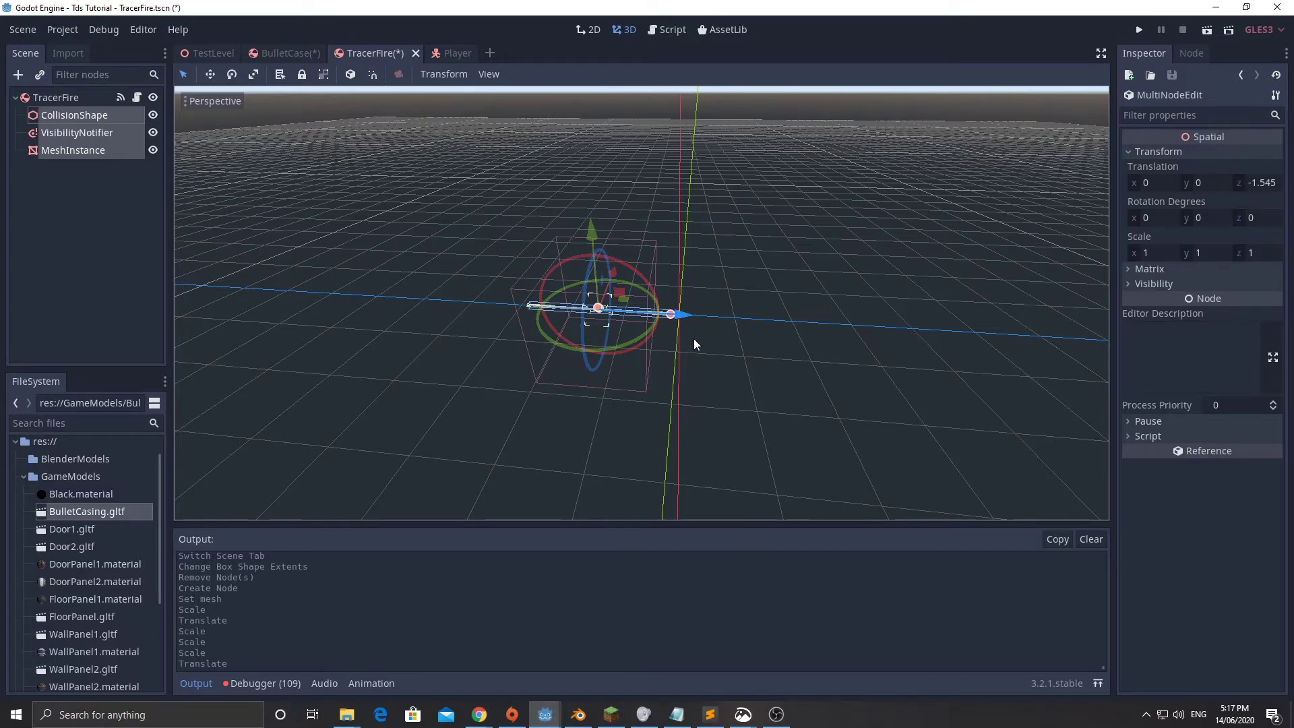
scroll(694, 327, "up", 3)
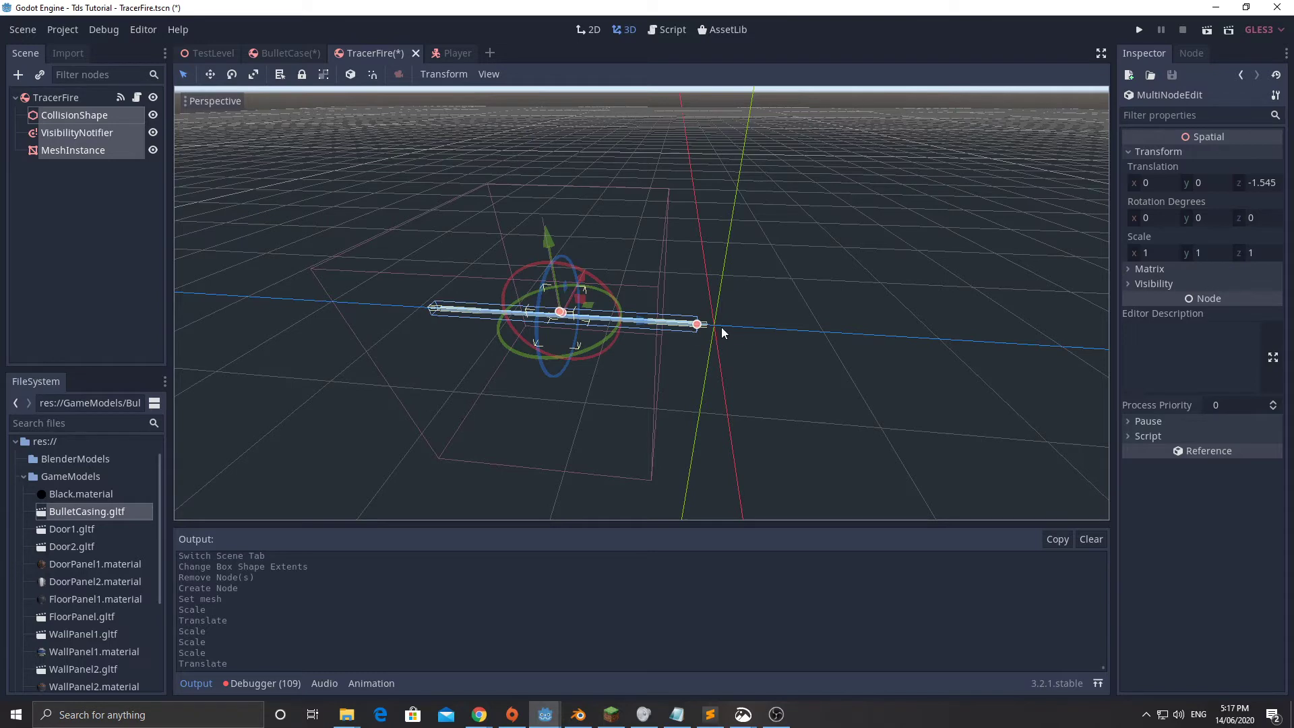
- Select the VisibilityNotifier to show its 2×2×2 AABB around the tracer
left_click(77, 99)
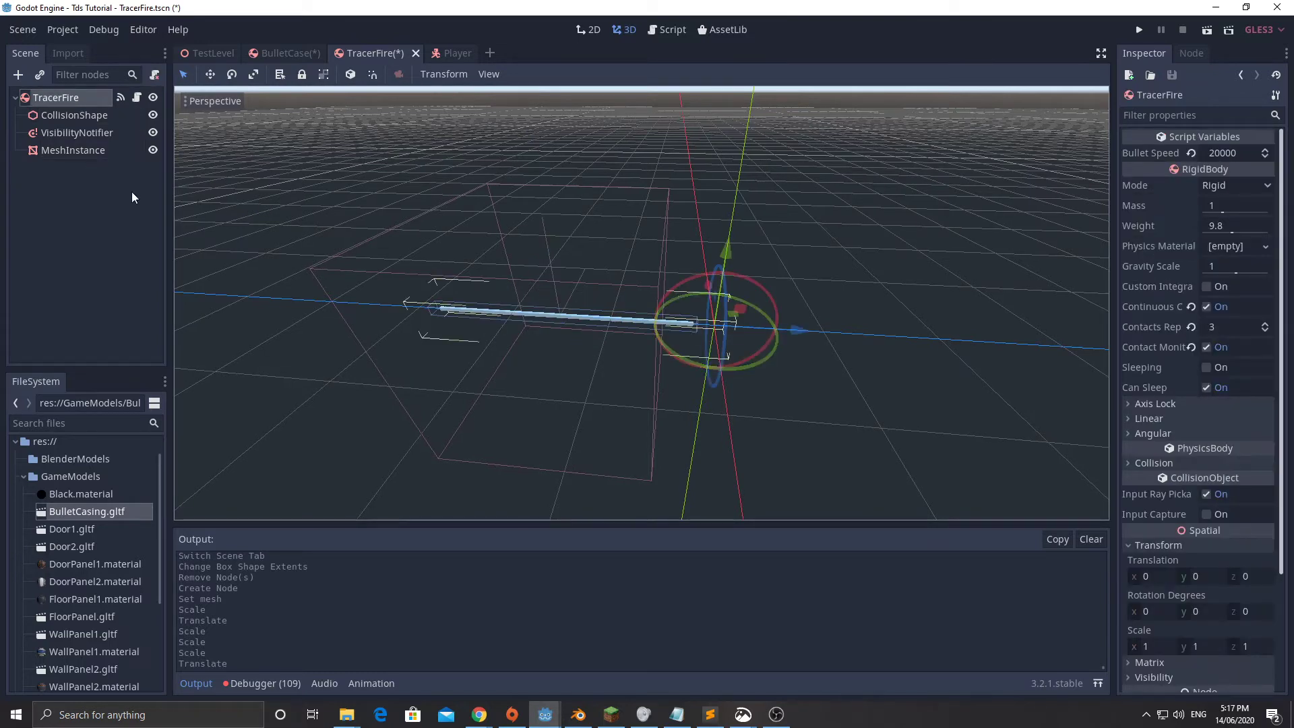
left_click(78, 135)
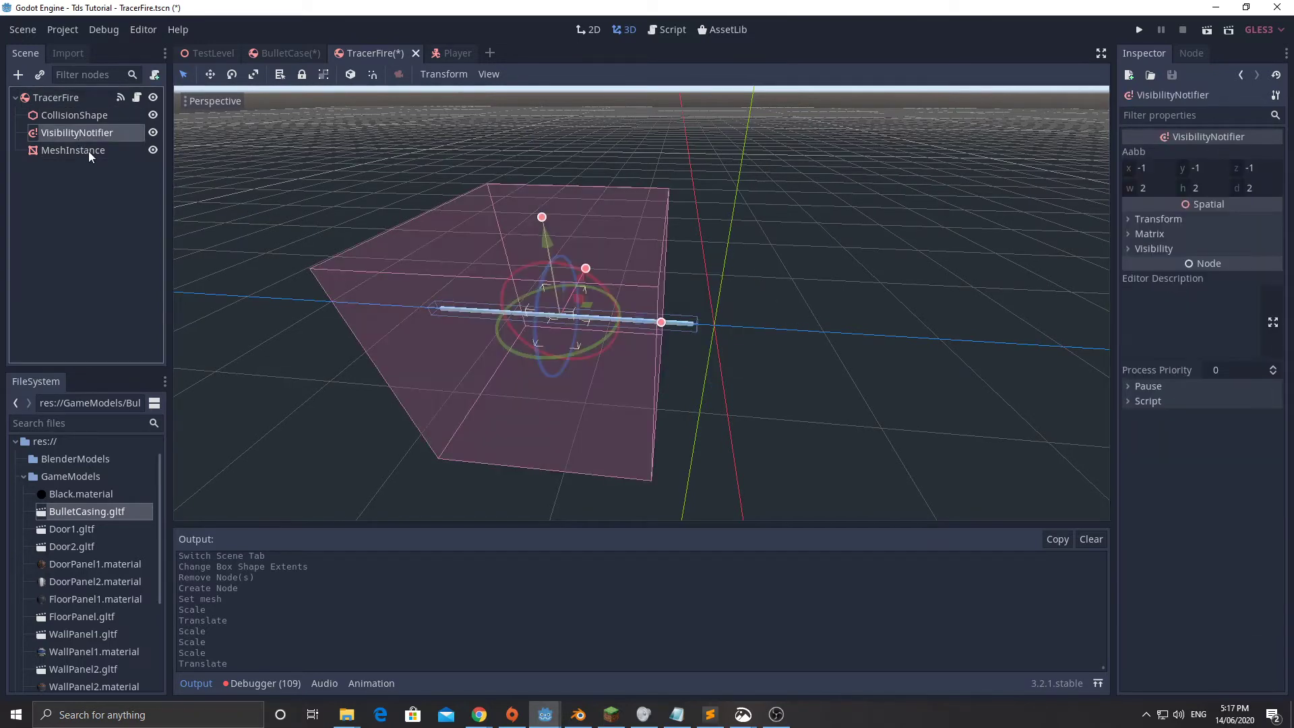
- Delete TracerFire.gd's top comment block, the _ready comment and commented-out _process lines
left_click(137, 99)
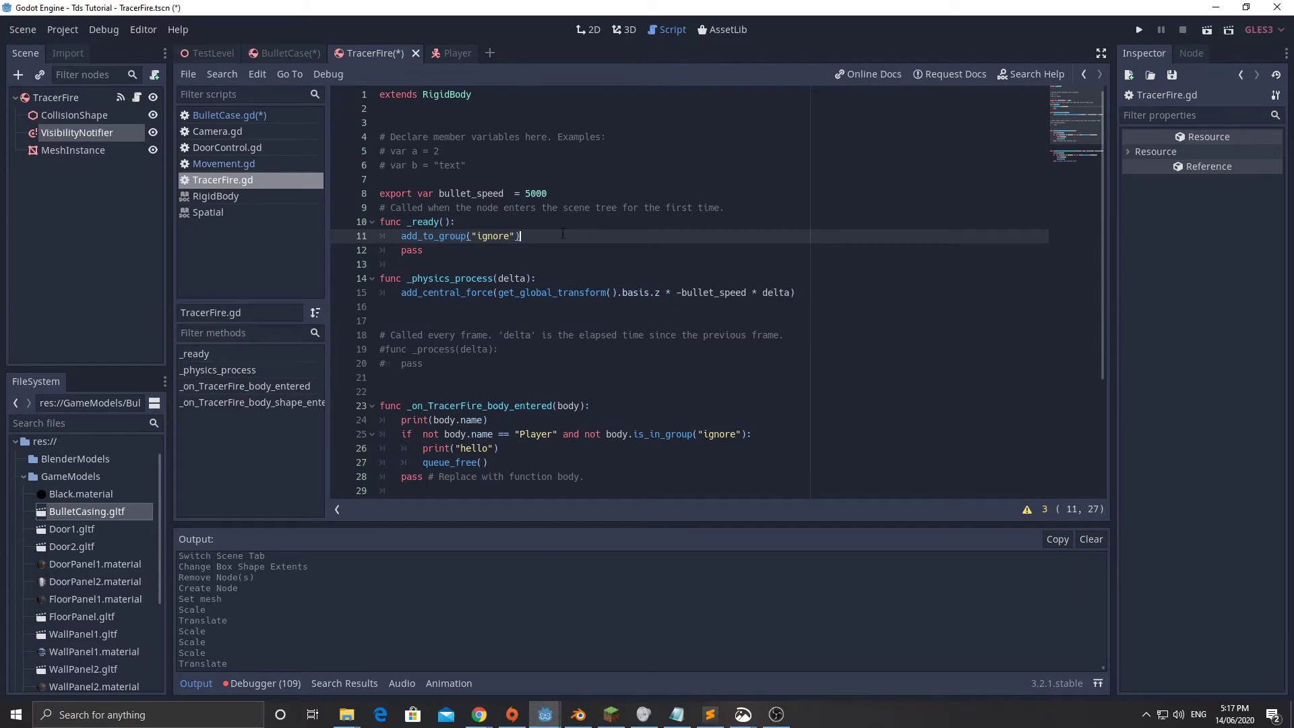
left_click_drag(404, 179, 357, 129)
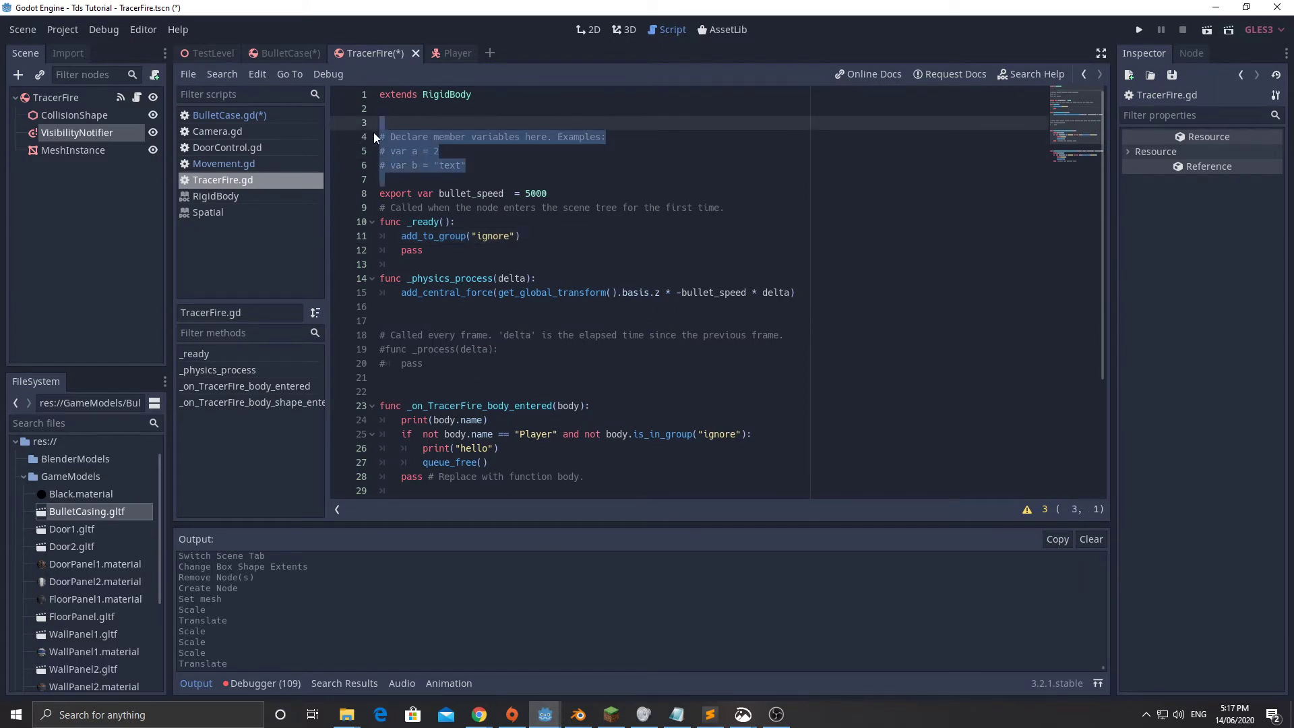
key("BackSpace")
left_click_drag(745, 151, 310, 151)
key("BackSpace")
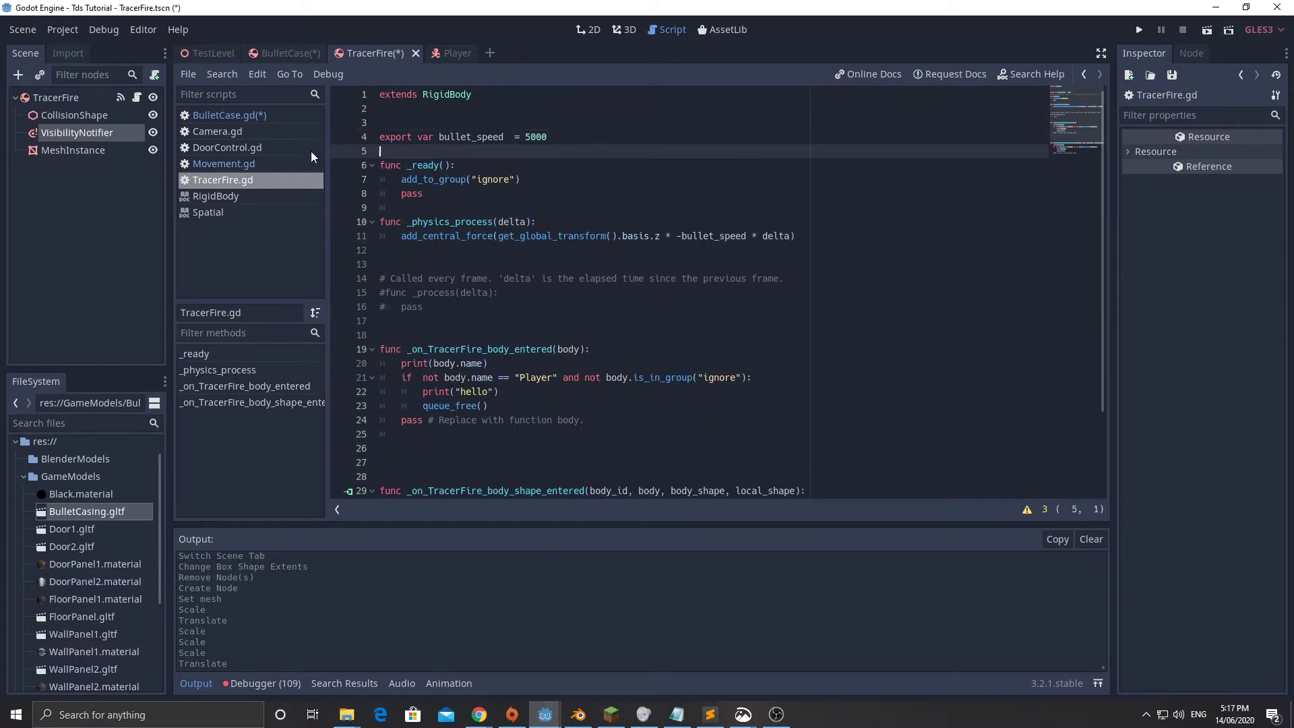
left_click_drag(423, 306, 379, 278)
key("BackSpace")
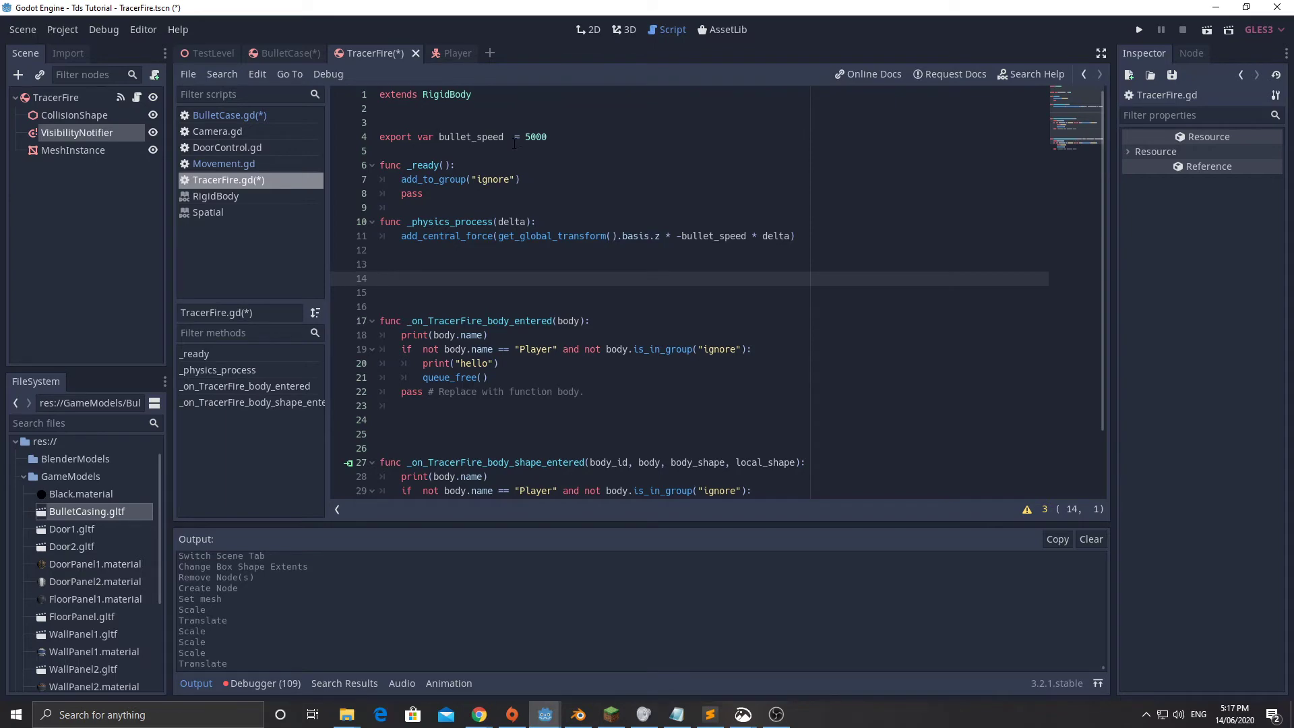
left_click(77, 100)
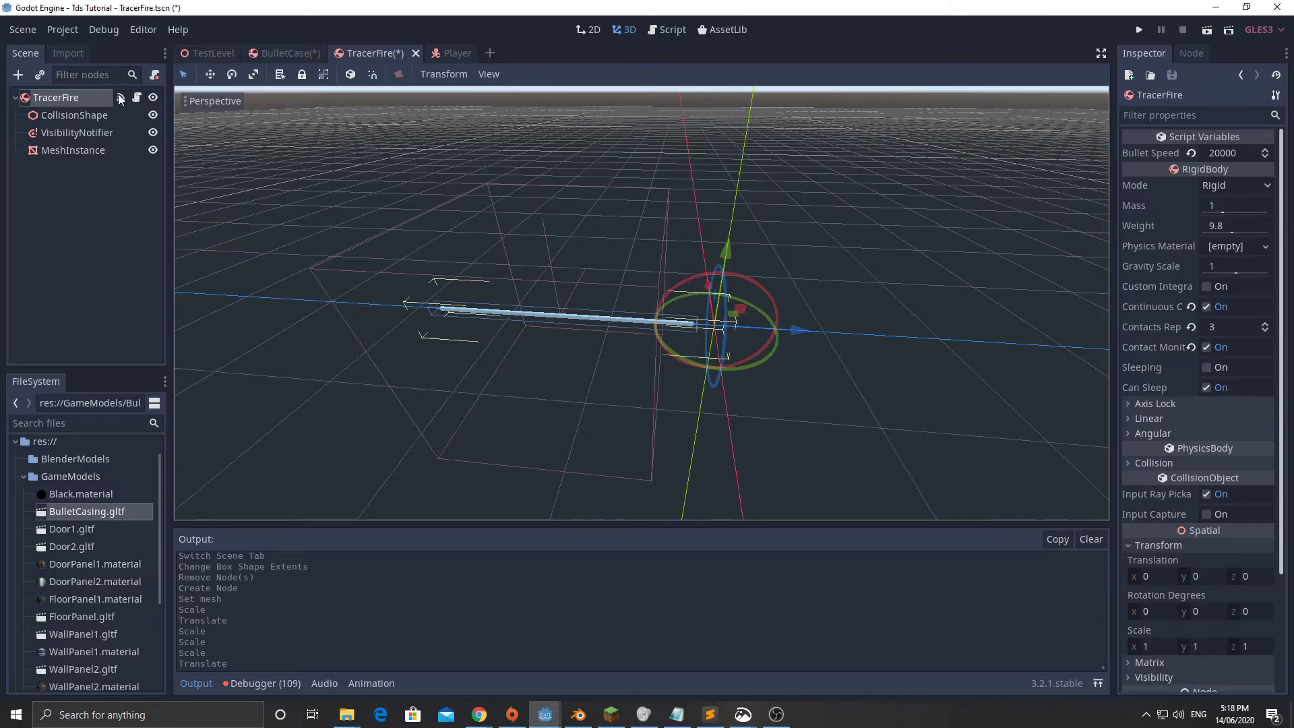
- Reopen TracerFire.gd from the script icon beside the TracerFire node in the Scene tree
left_click(136, 96)
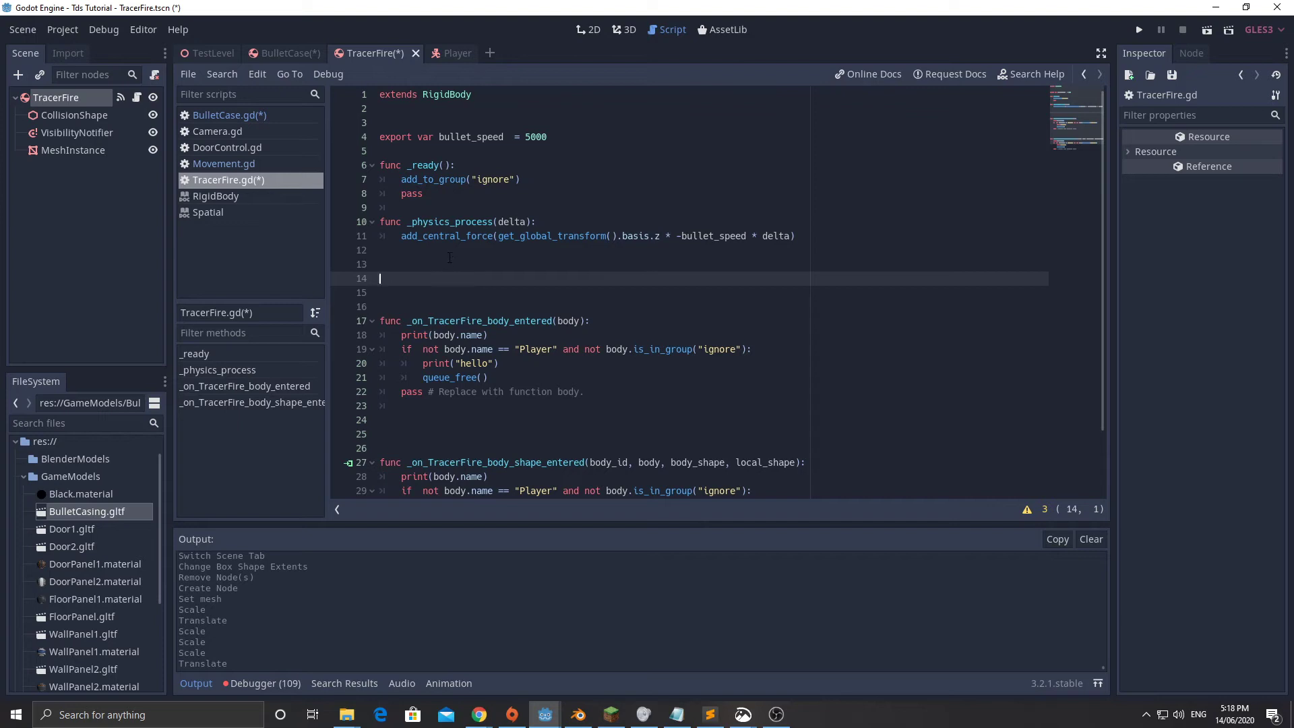
- Fold both body-entered handlers, leaving _physics_process expanded with the cursor on its add_central_force line
left_click(372, 222)
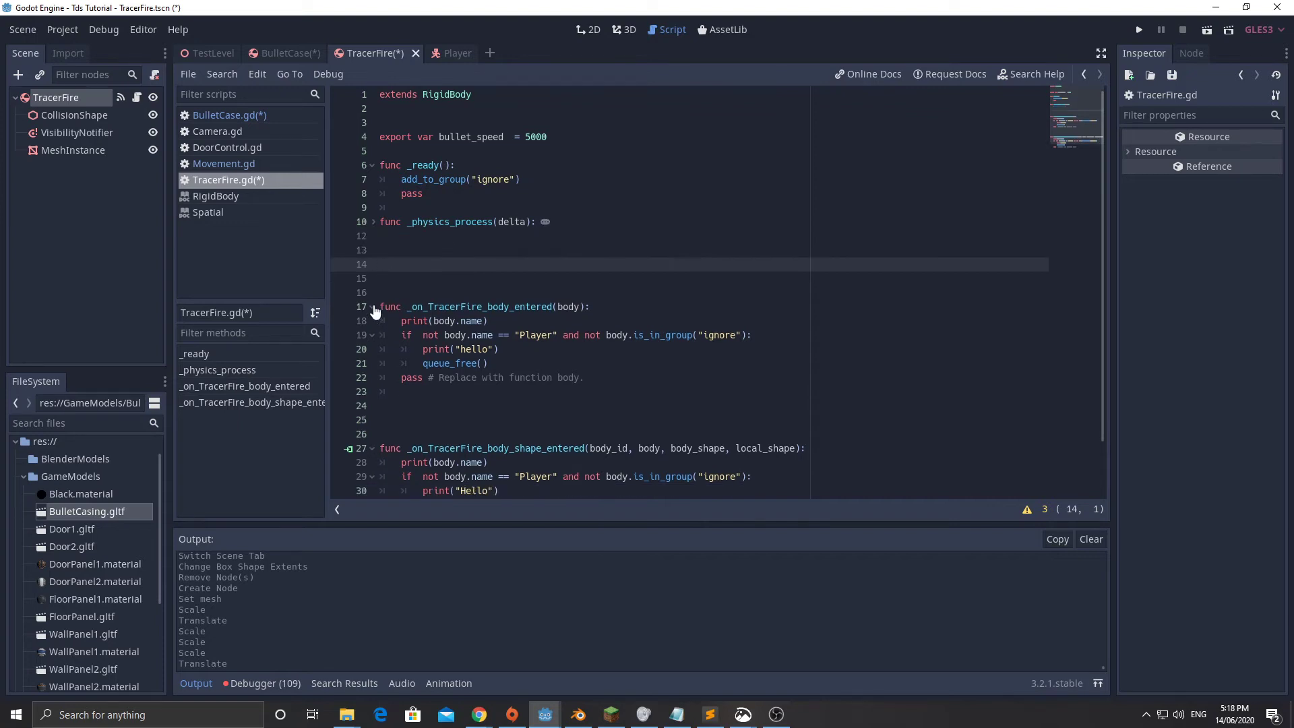
left_click(372, 308)
left_click(372, 379)
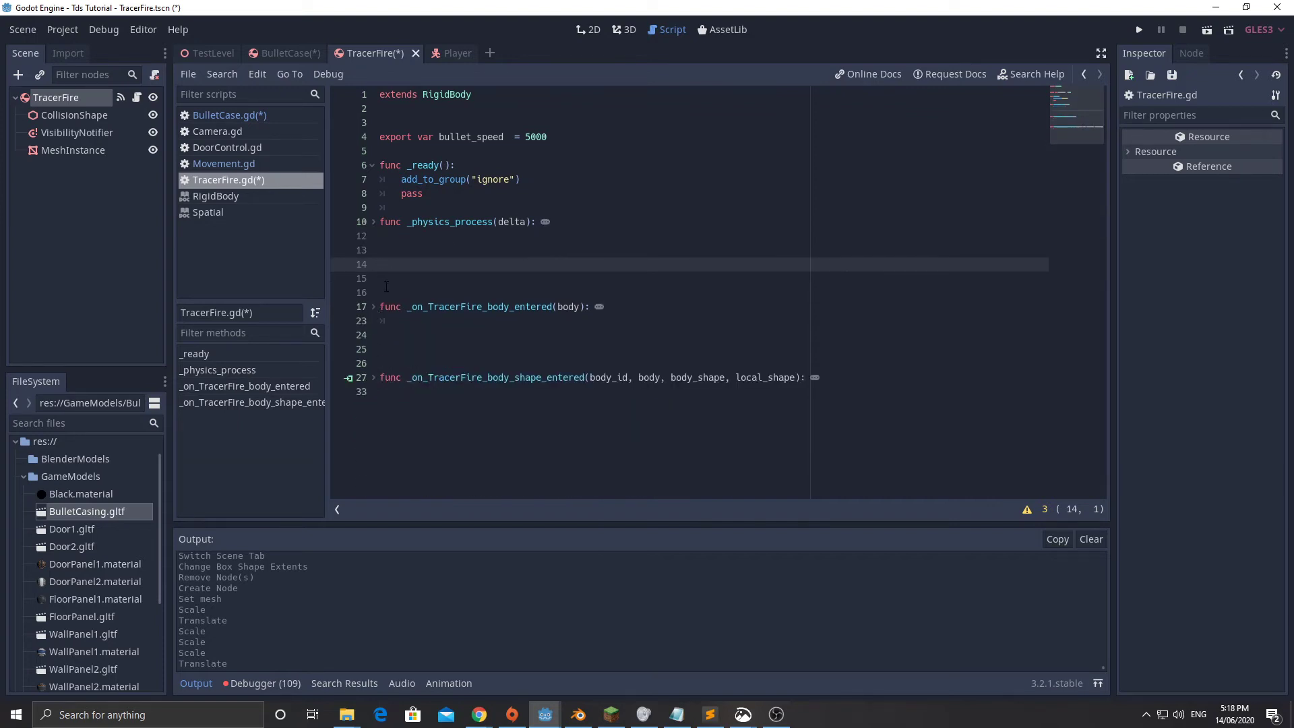
left_click(373, 223)
left_click(402, 235)
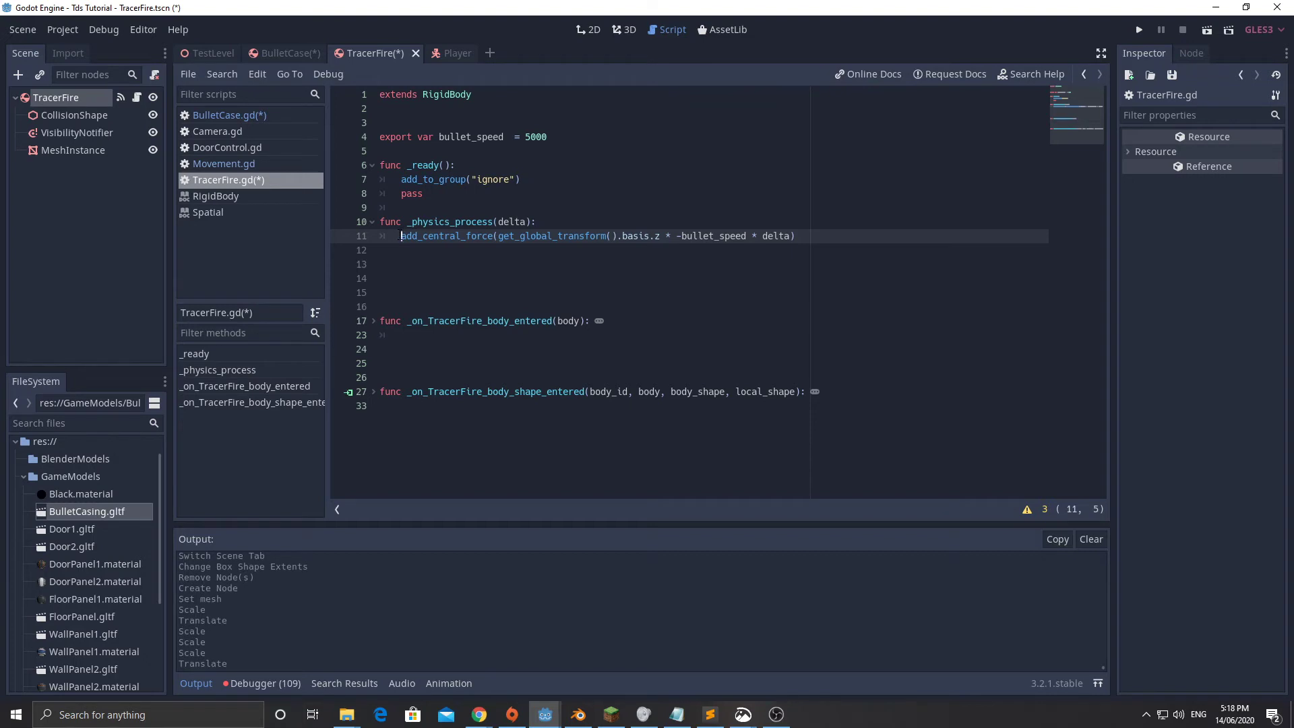
- Look up add_central_force in the RigidBody class reference by Ctrl-clicking it
left_click(449, 237, "ctrl")
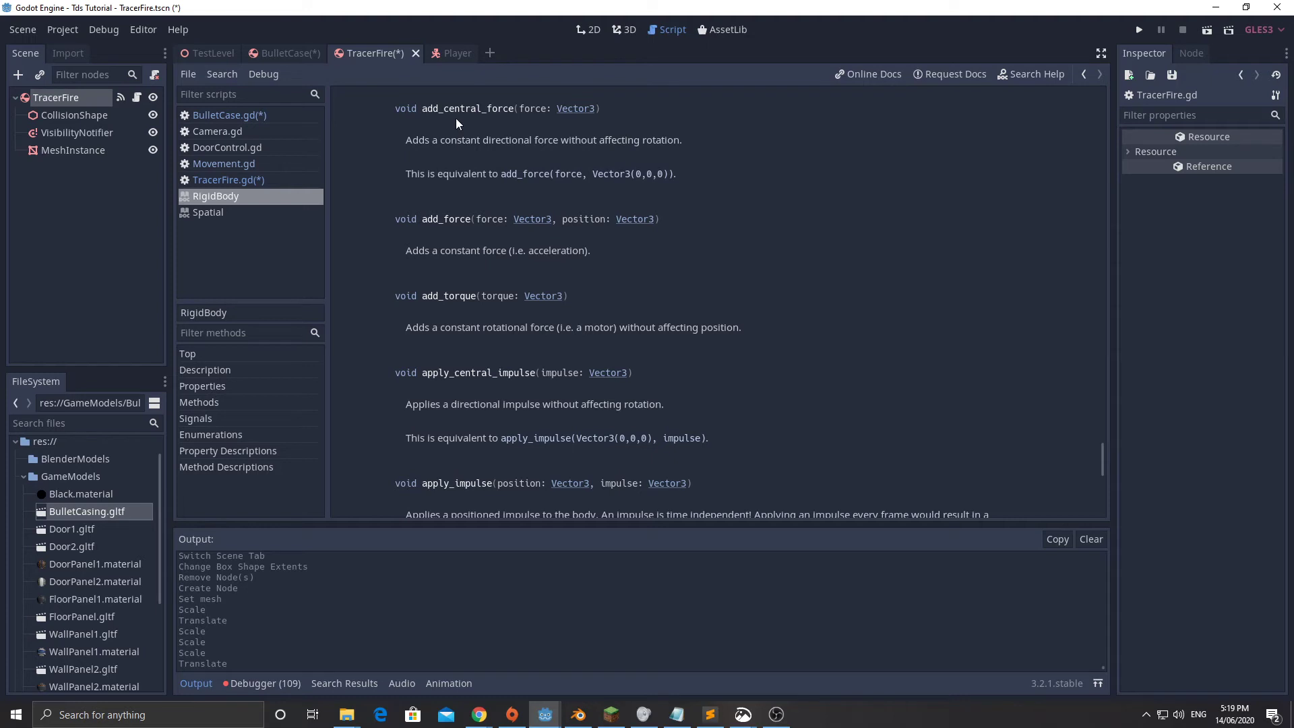
- Launch Paint and draw a long horizontal line with a dot at its middle
key("super")
type("paint")
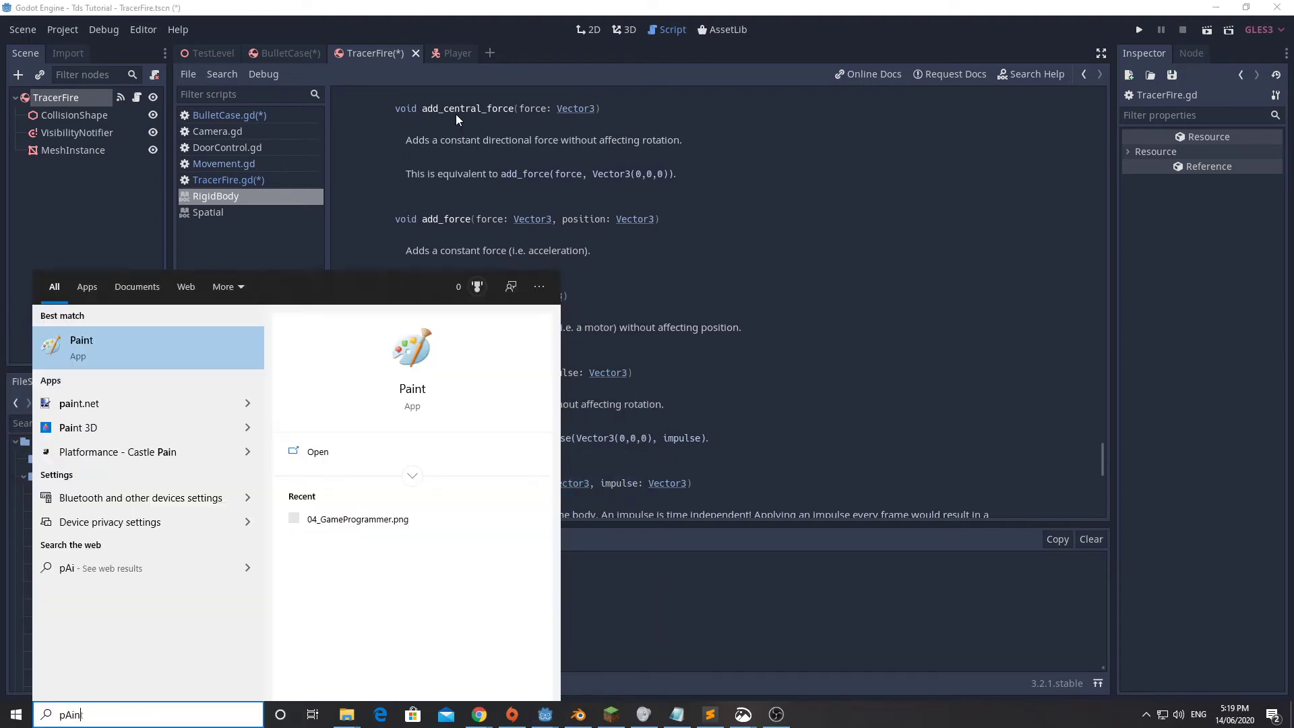
key("Return")
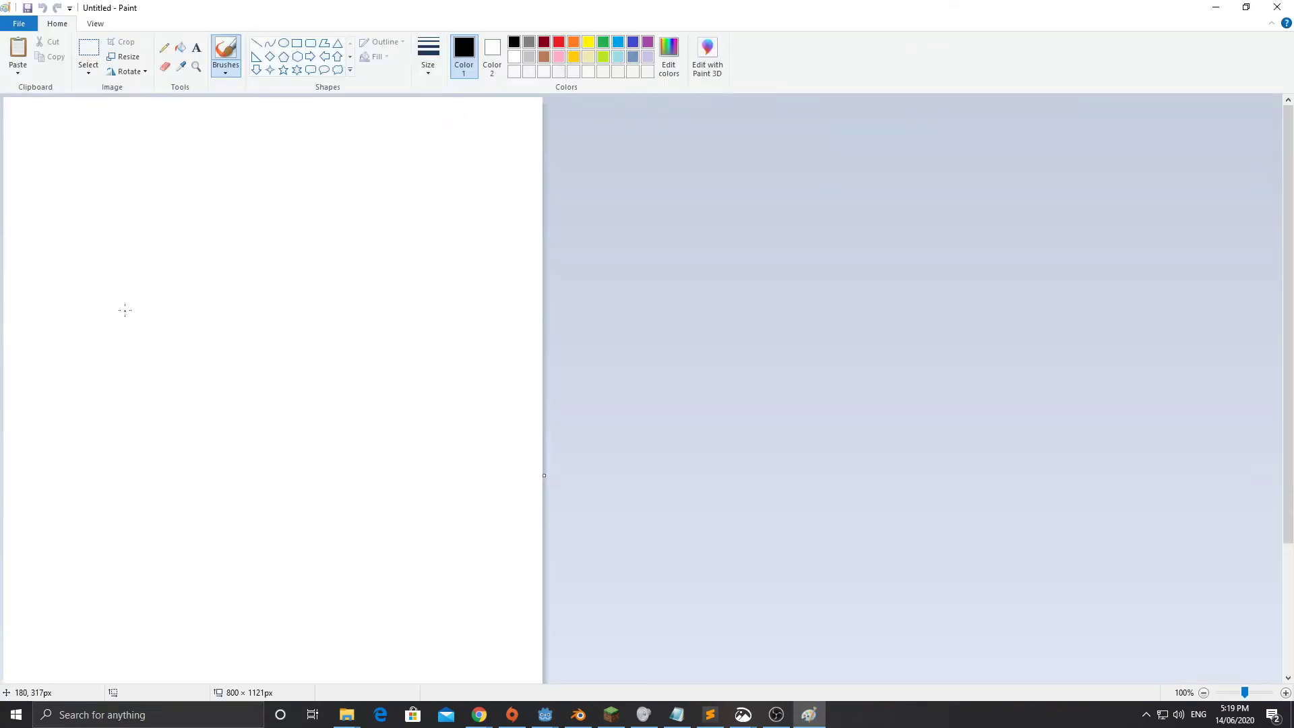
left_click_drag(45, 166, 515, 169)
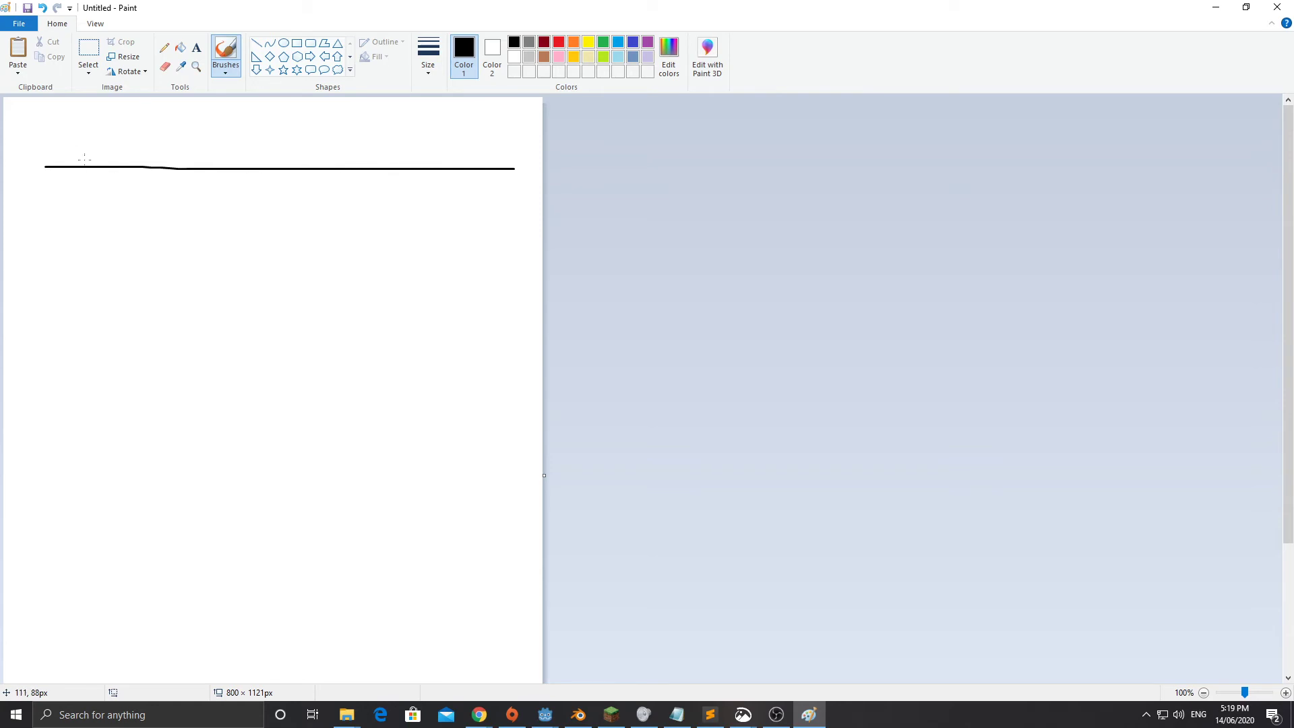
left_click_drag(286, 169, 283, 172)
- Sketch rightward, upward and curved force arrows, then close Paint without saving
mouse_move(197, 200)
left_mouse_down()
mouse_move(301, 201)
mouse_move(287, 209)
left_mouse_up()
left_click_drag(458, 197, 469, 278)
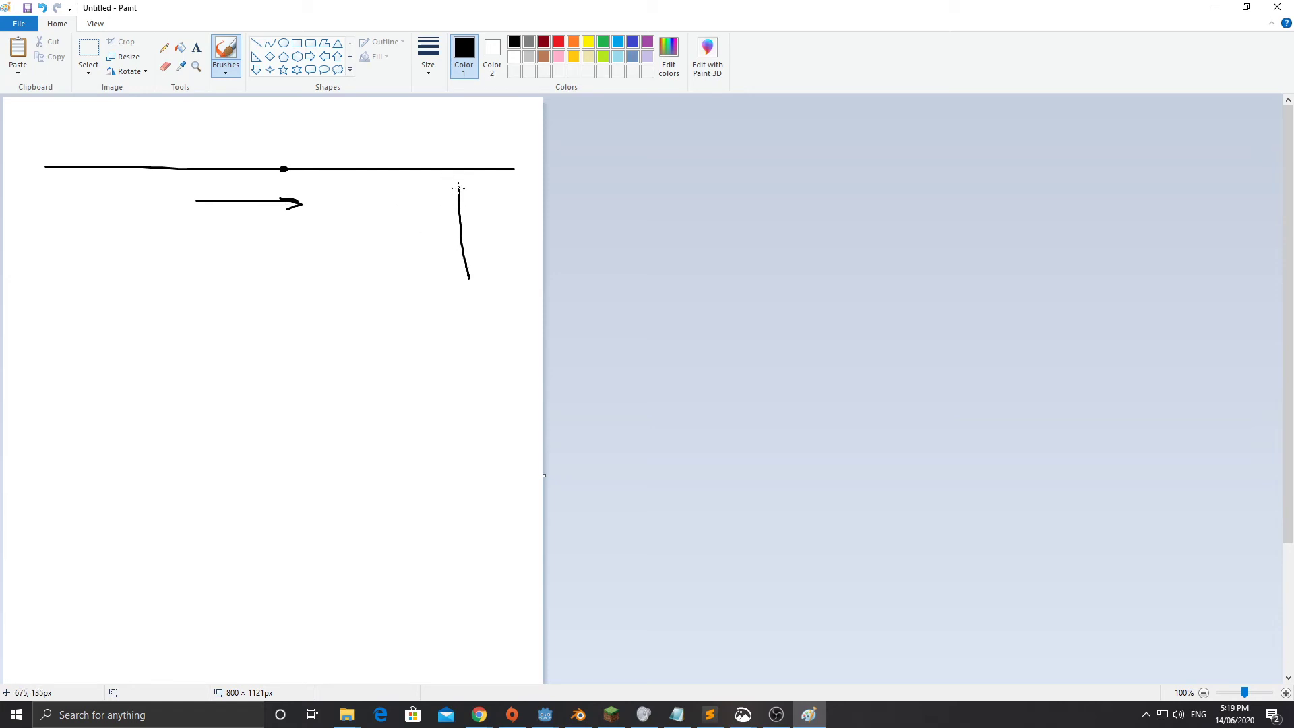
left_click_drag(459, 189, 468, 194)
mouse_move(410, 198)
left_mouse_down()
mouse_move(372, 126)
mouse_move(309, 106)
mouse_move(317, 121)
mouse_move(312, 102)
left_mouse_up()
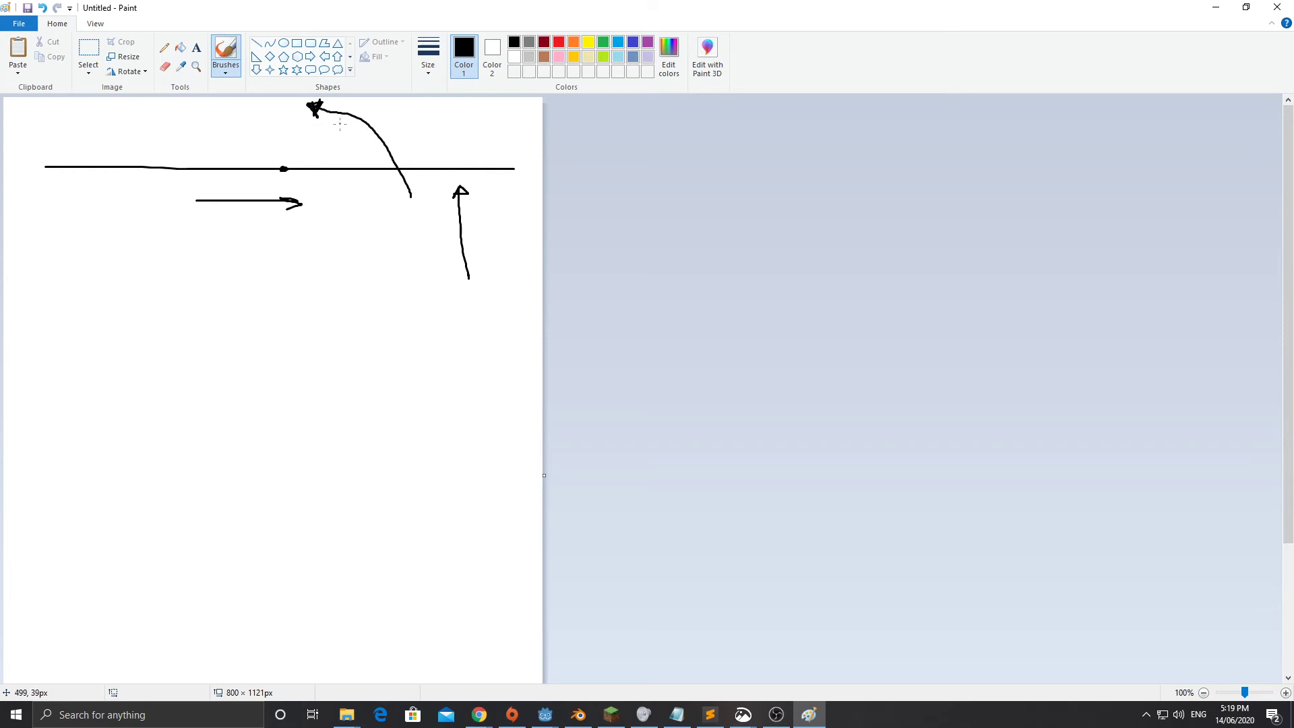
left_click(1268, 8)
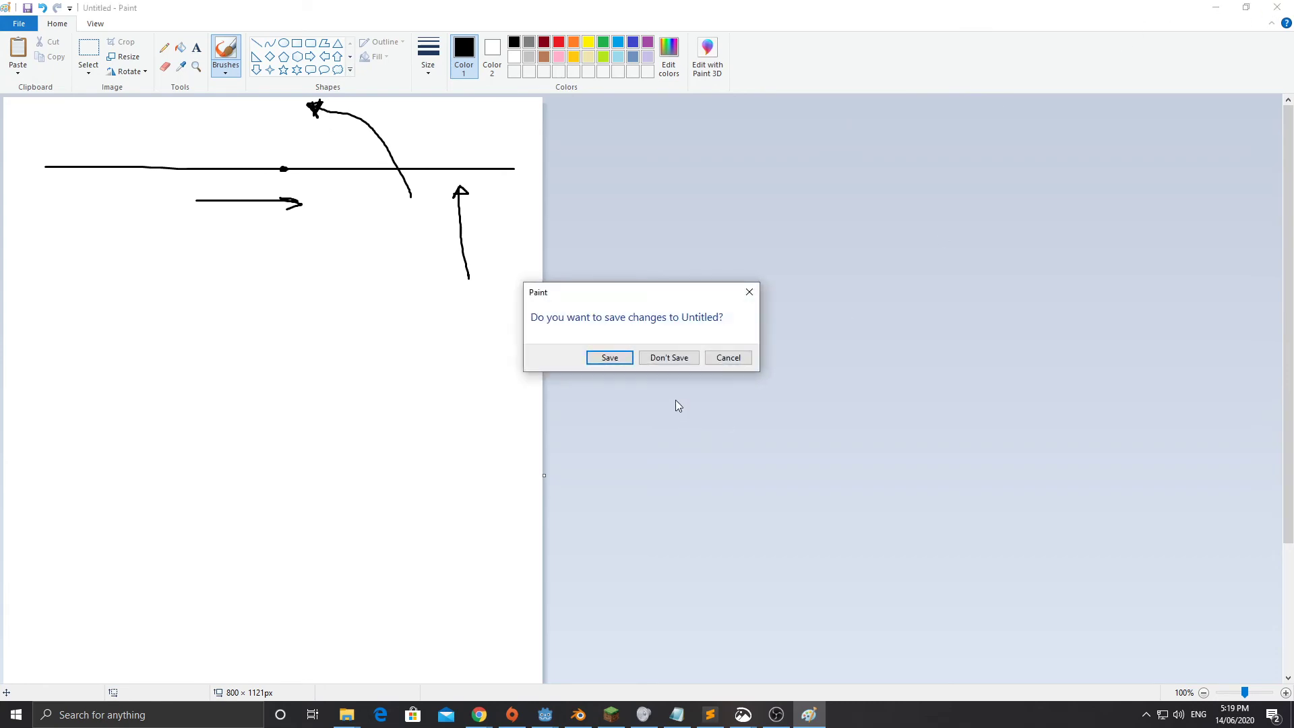
left_click(662, 361)
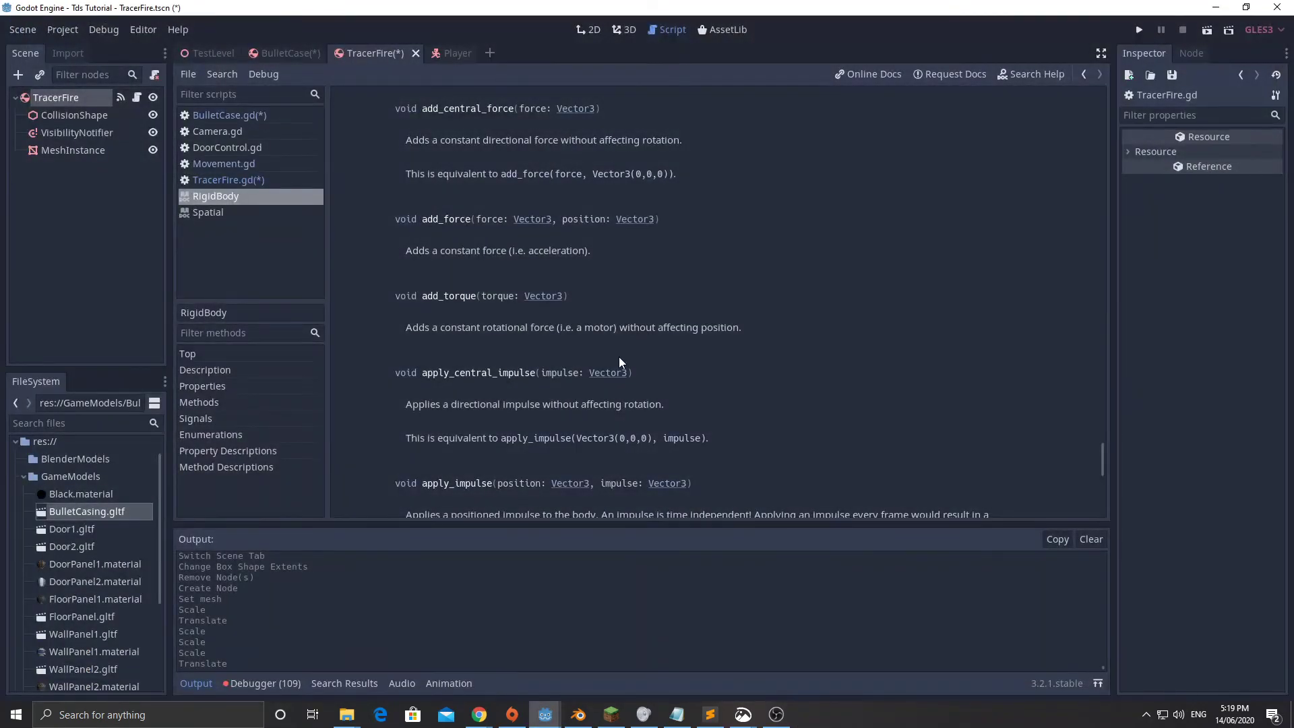
- Return to TracerFire.gd, highlight line 11's direction expression and delta, then select the TracerFire node
left_click(136, 97)
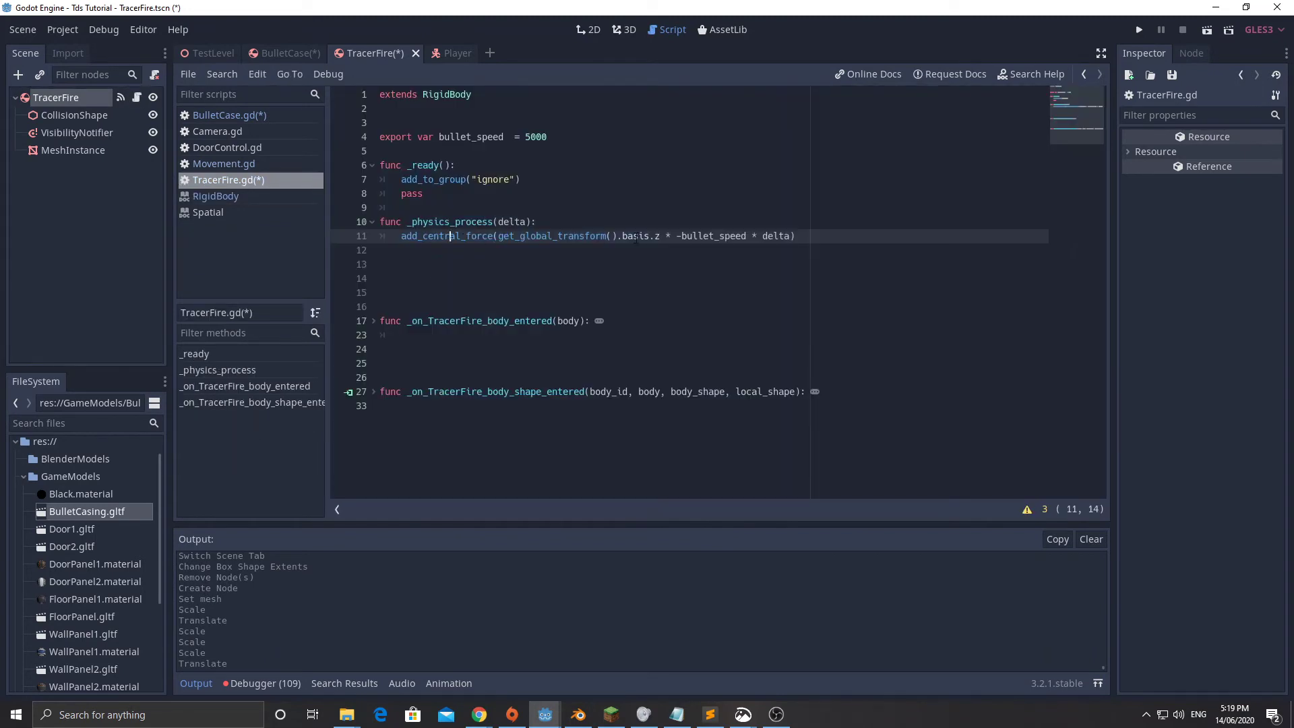
left_click_drag(663, 236, 499, 236)
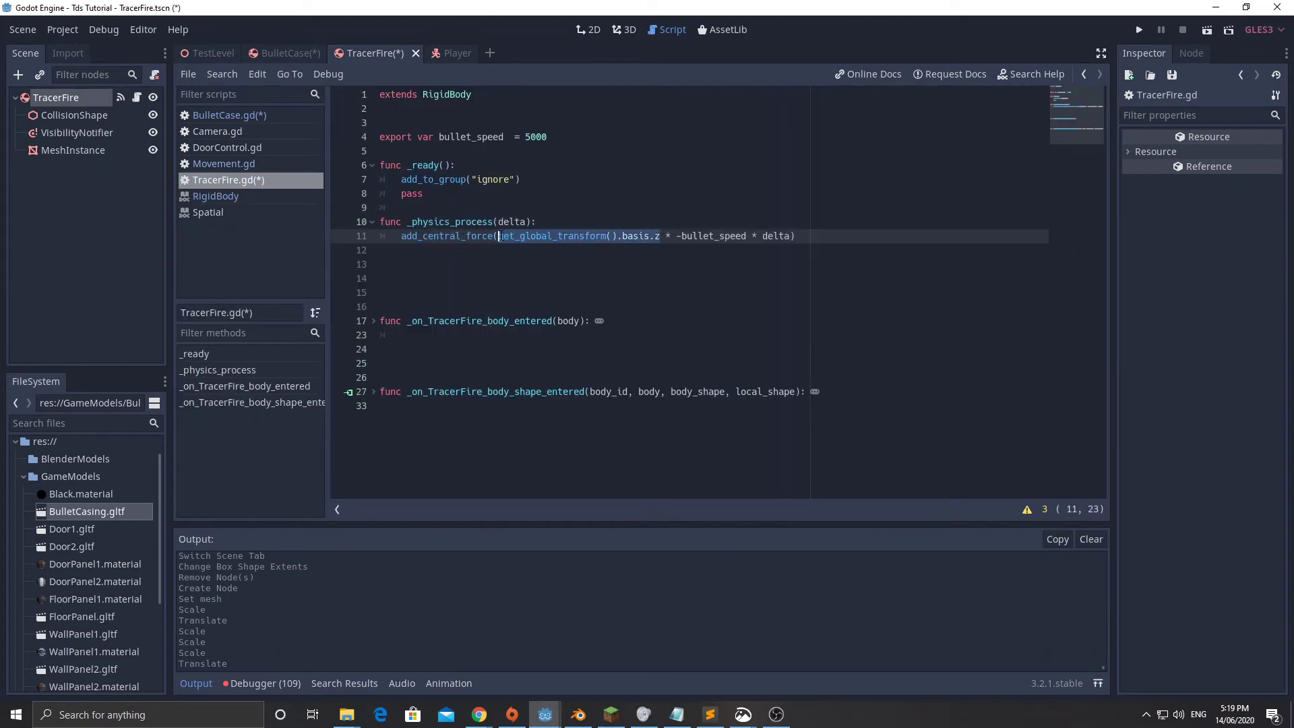
left_click(625, 236)
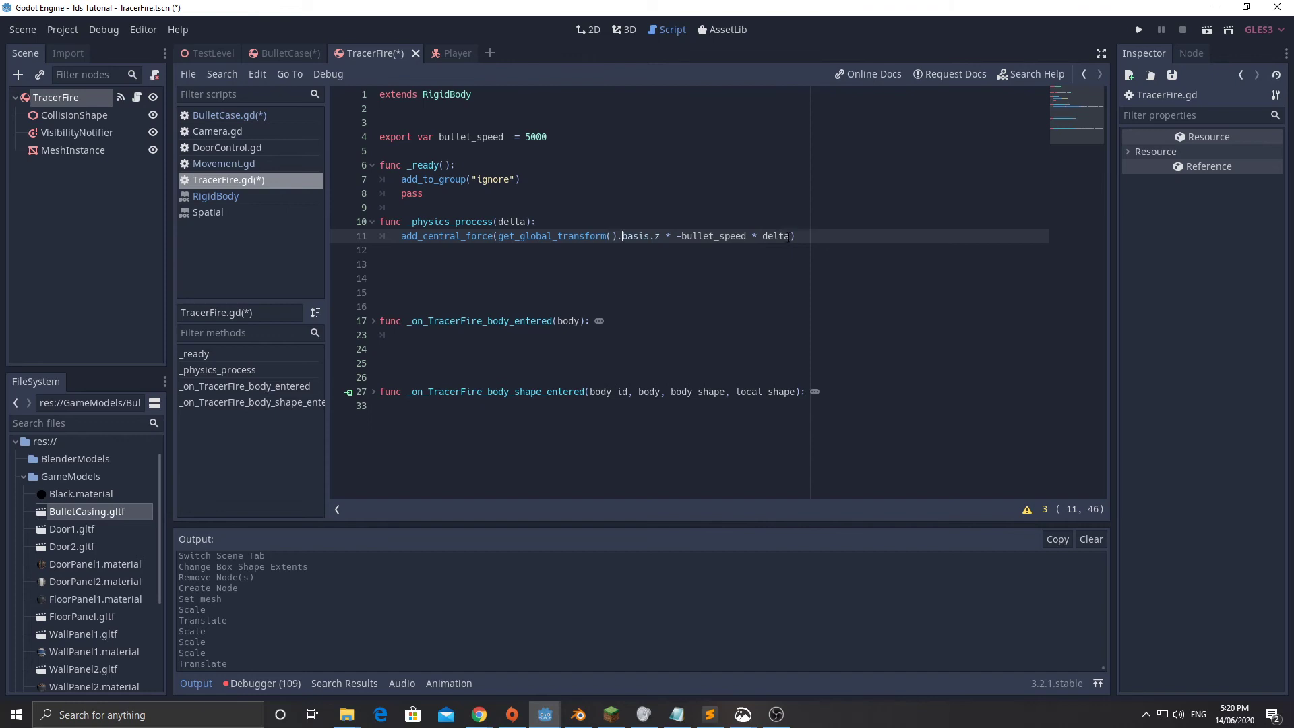
left_click_drag(789, 236, 763, 236)
key("End")
left_click(59, 100)
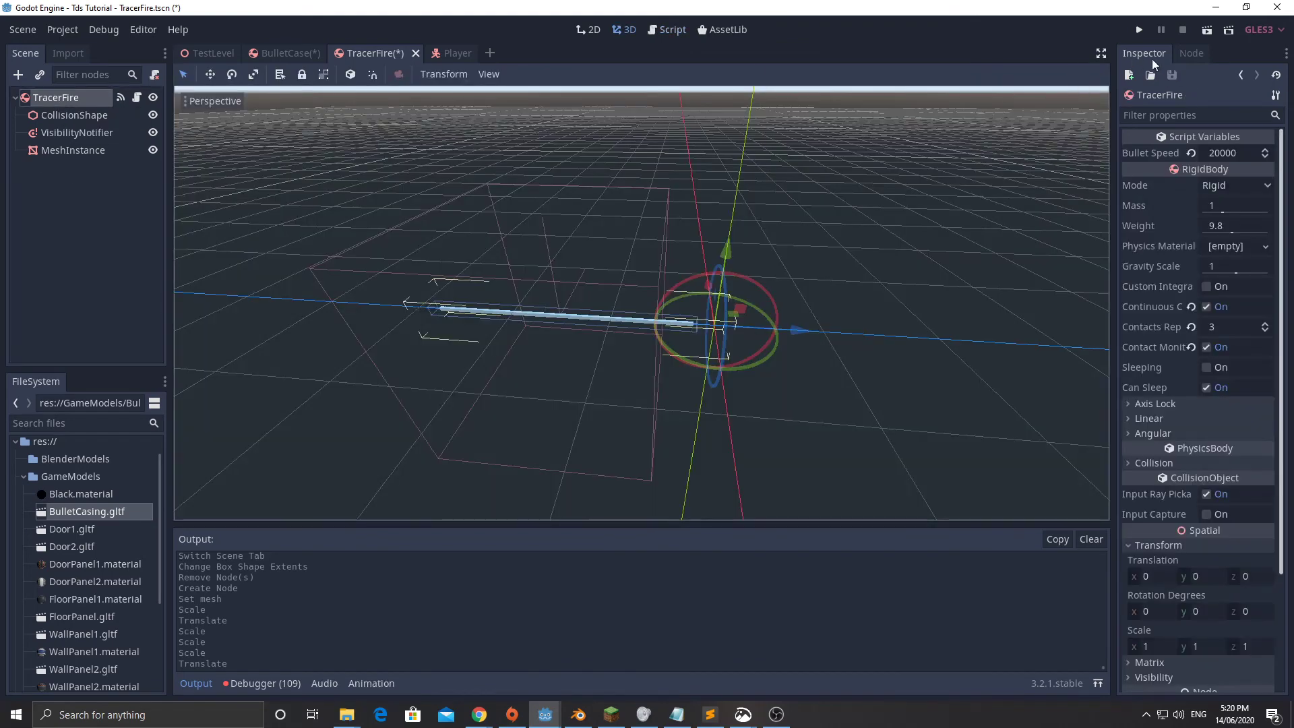
- Inspect the existing body_shape_entered connection, cancel a body_entered connection, and press F3 to return to the script
left_click(1190, 54)
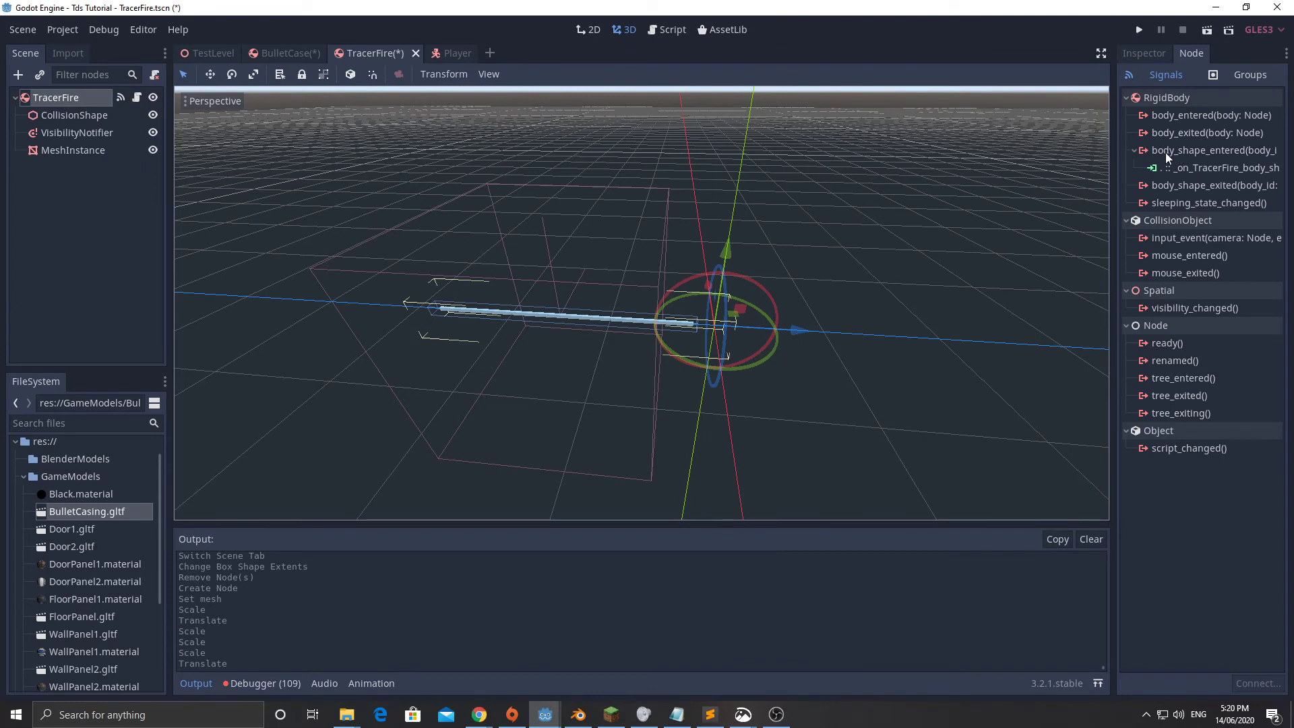
left_click(1221, 150)
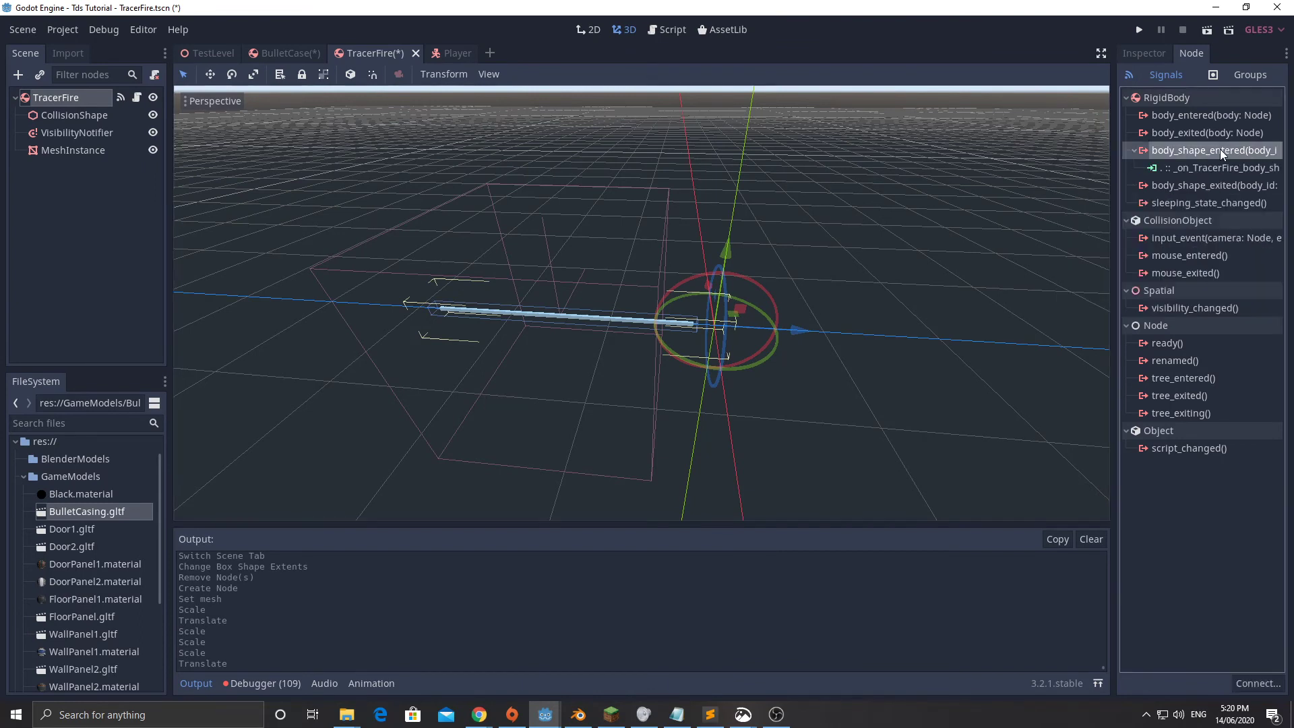
left_click(1178, 168)
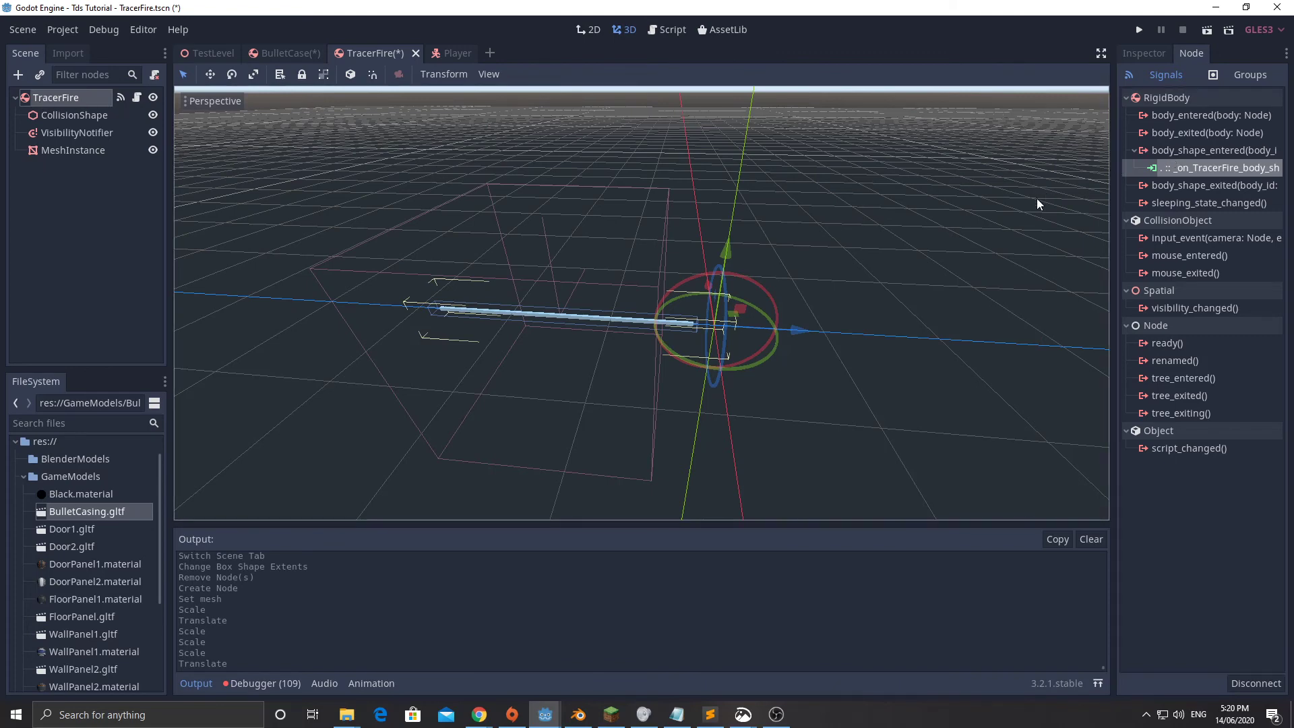
double_click(1193, 116)
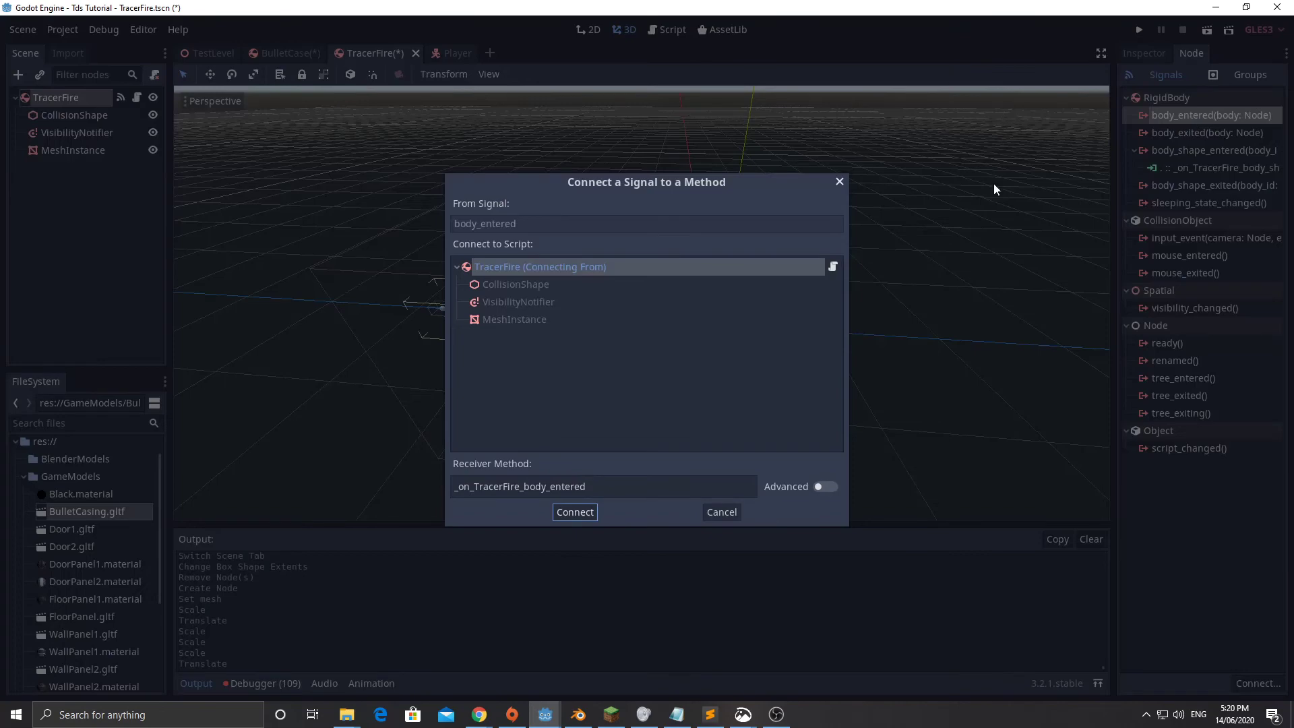
left_click(718, 512)
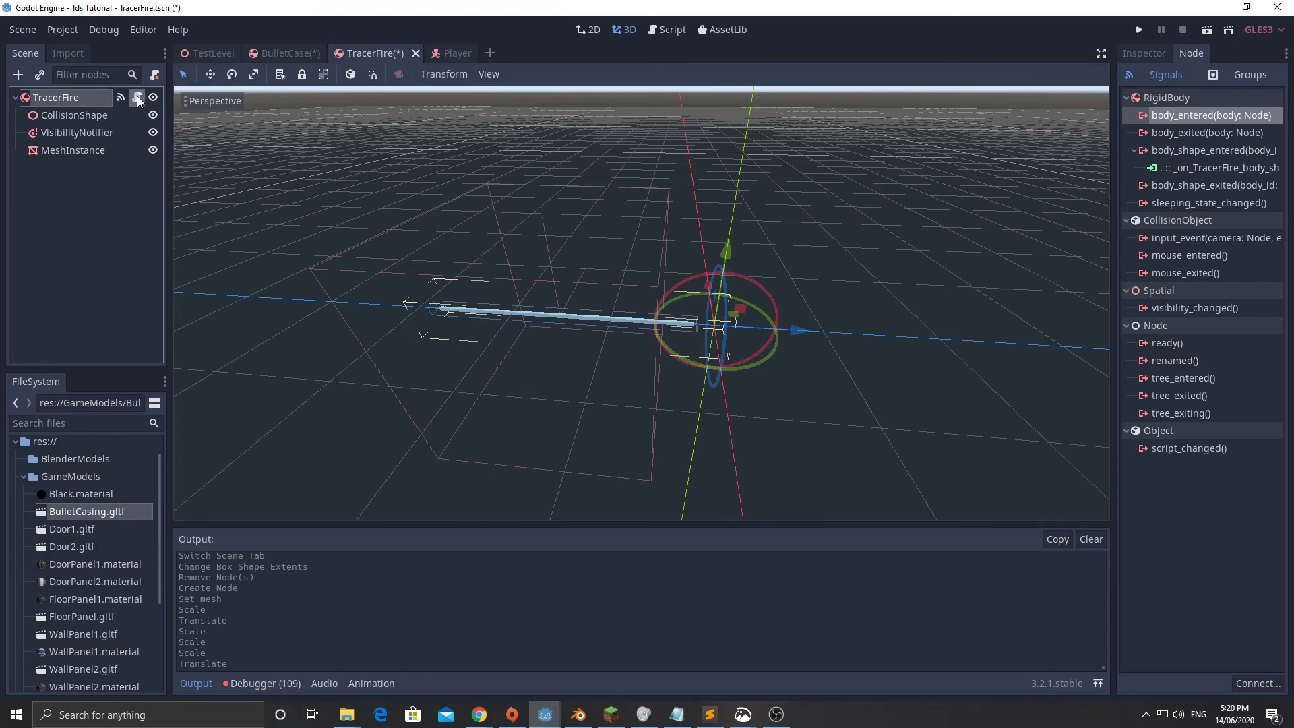
key("F3")
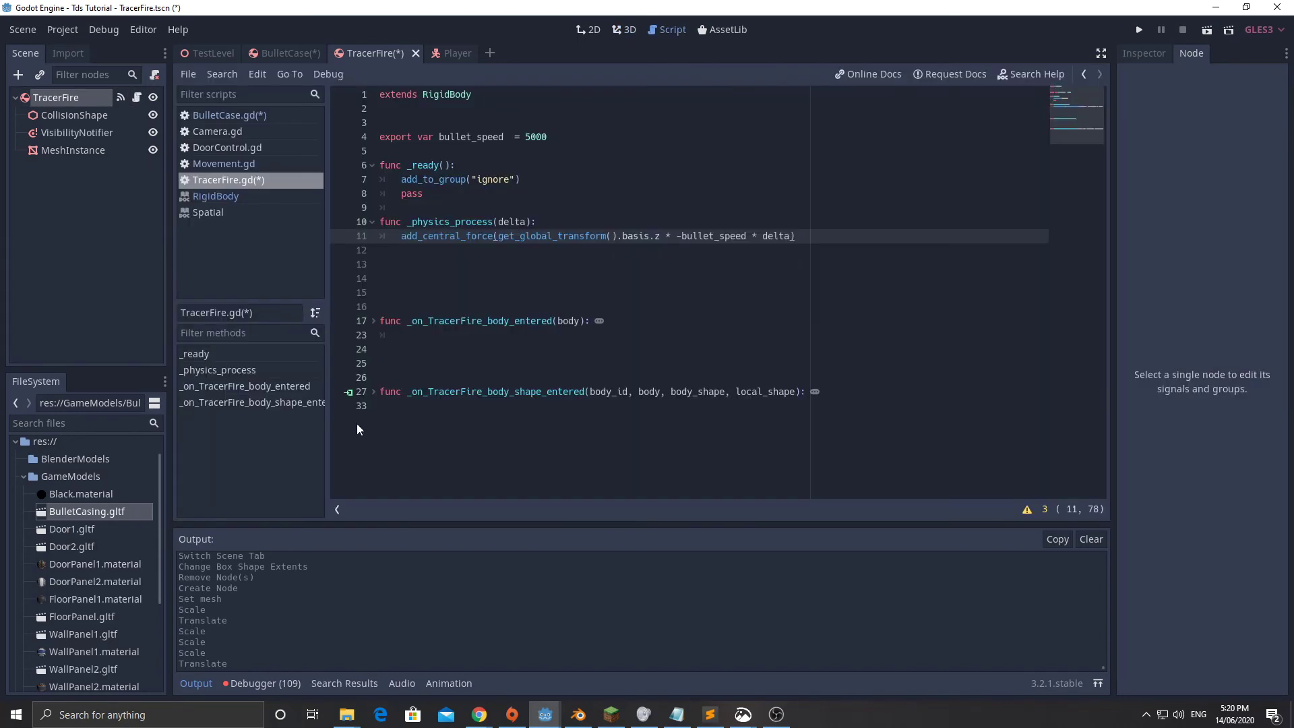
- Unfold the body_shape_entered handler and delete print(body.name), print("Hello") and the extra space after if
left_click(373, 392)
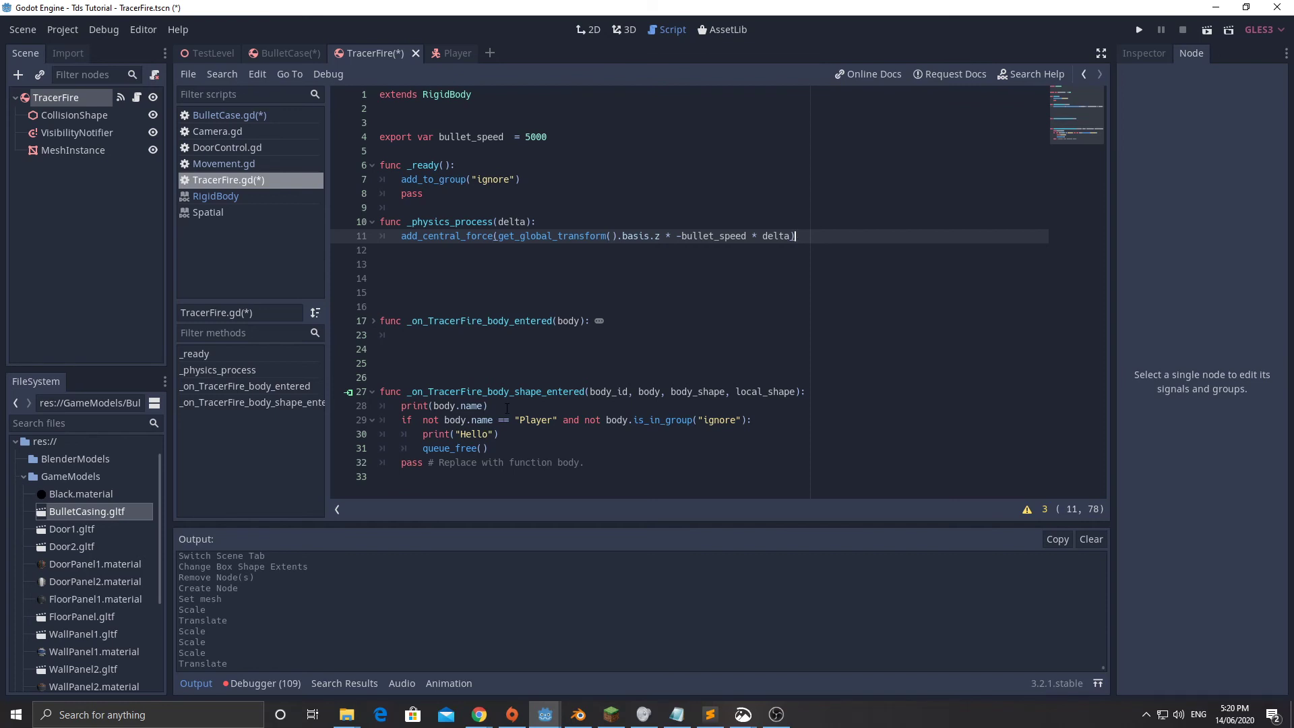
left_click_drag(507, 406, 381, 405)
key("BackSpace")
key("BackSpace")
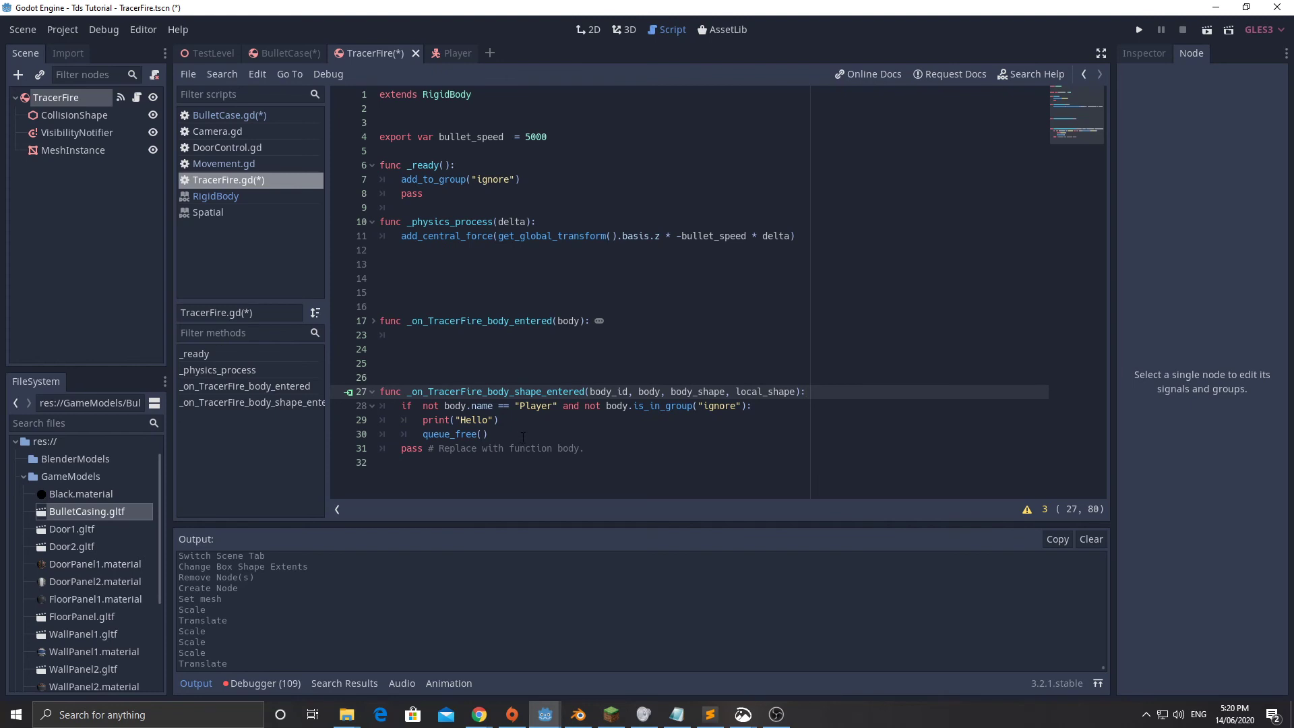
left_click(422, 407)
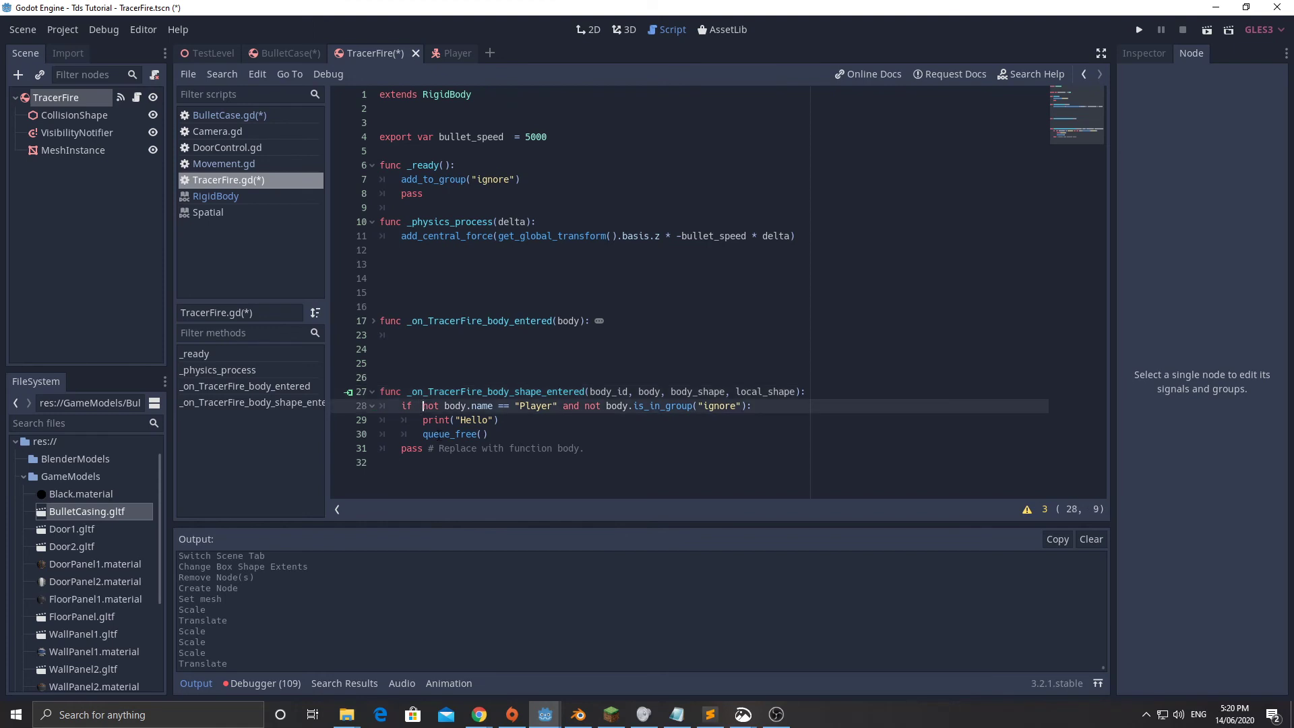
key("BackSpace")
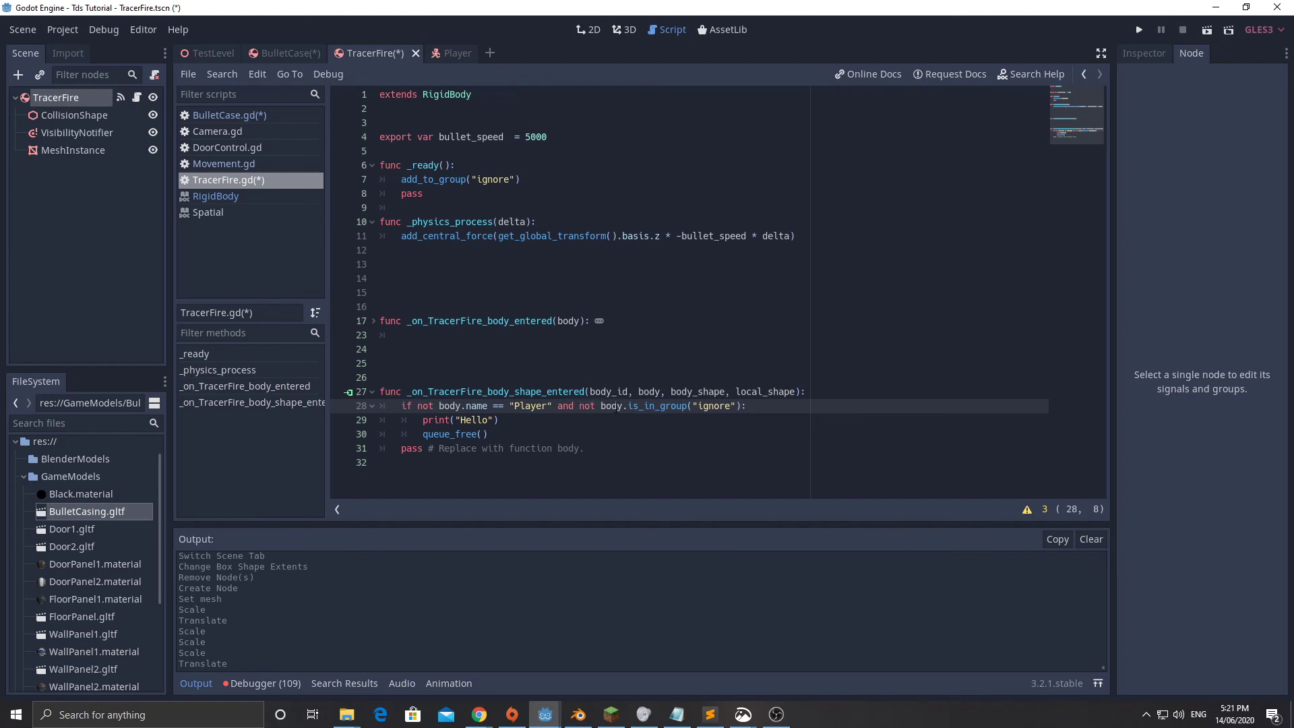
left_click(358, 418)
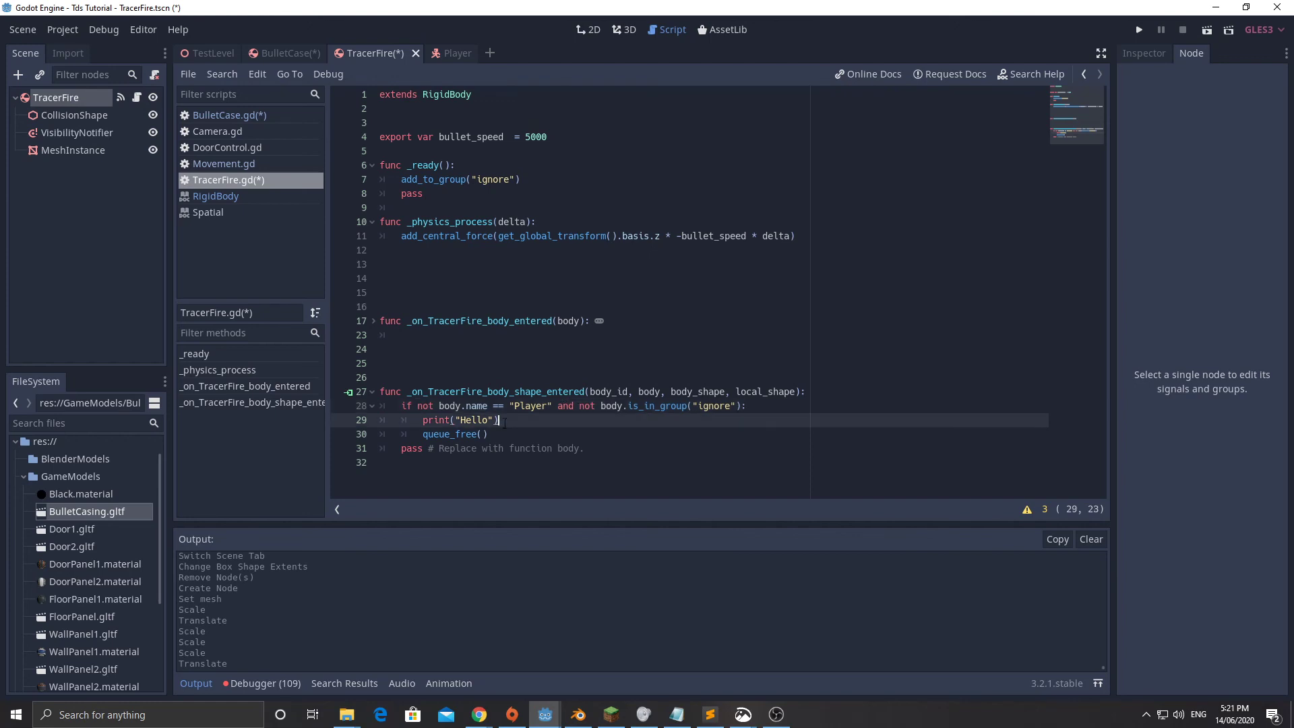
key("shift+End")
key("BackSpace")
key("BackSpace")
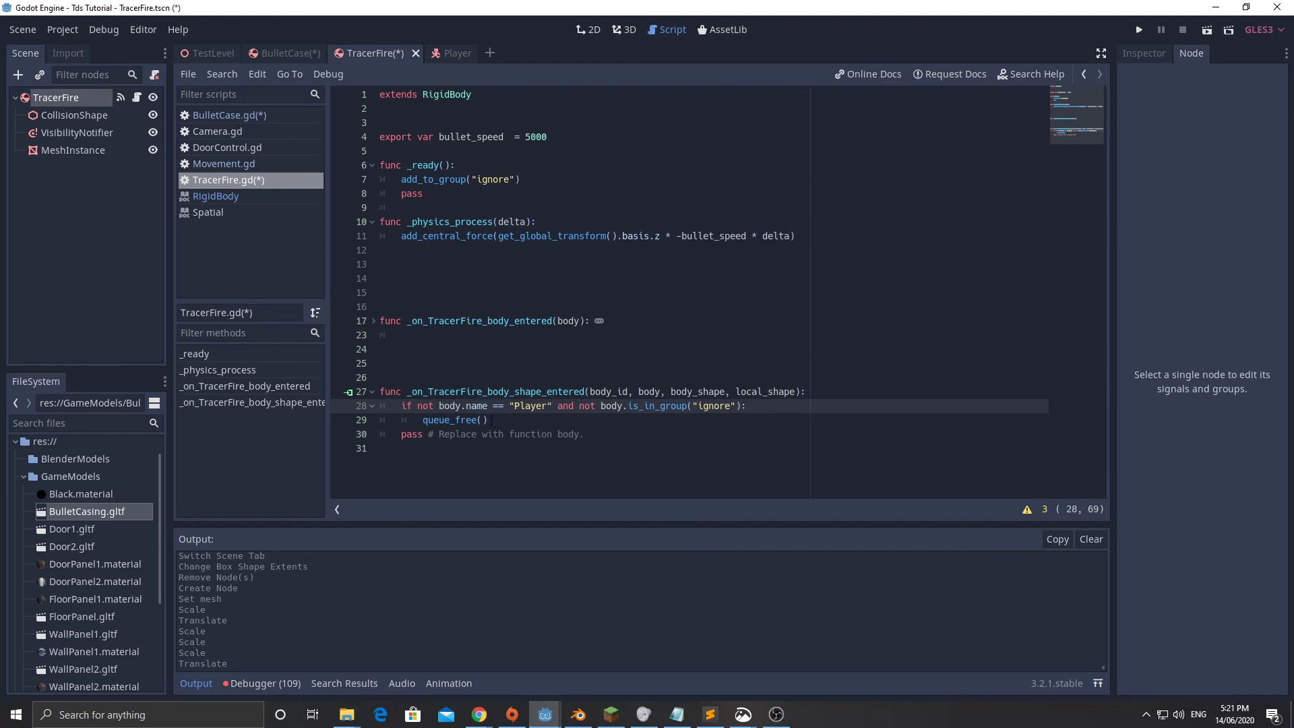
- Add a '#delete the scene from the tree' comment on the queue_free() line, then switch to TestLevel
left_click(493, 419)
left_click_drag(420, 419, 488, 419)
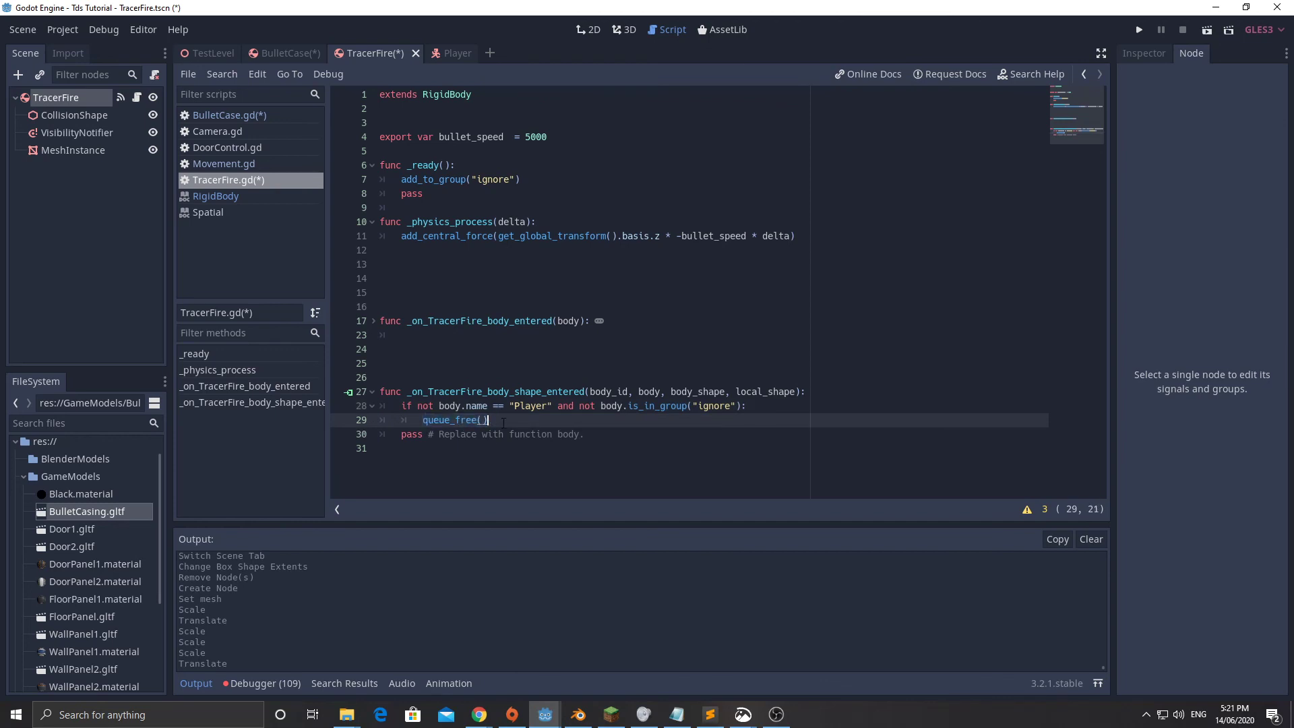
type("#delete the ")
type("node")
key("BackSpace")
key("BackSpace")
key("BackSpace")
type("scene from the tree")
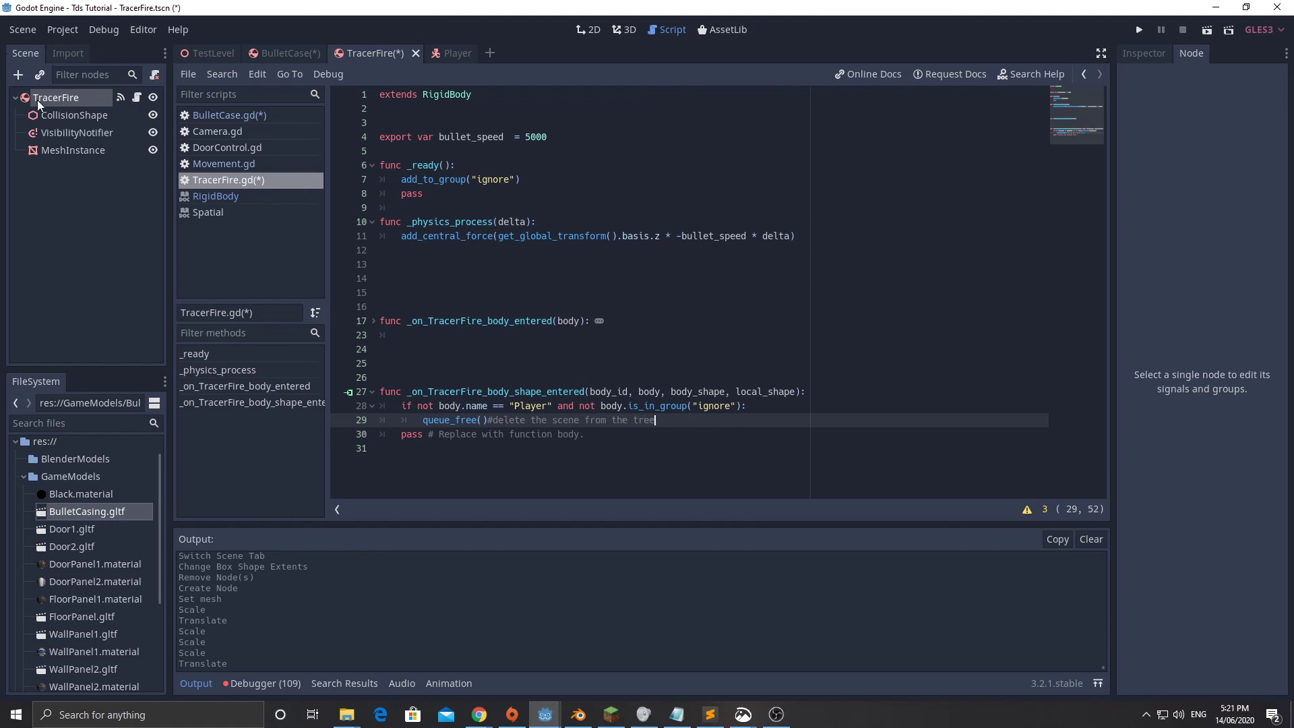
left_click(202, 54)
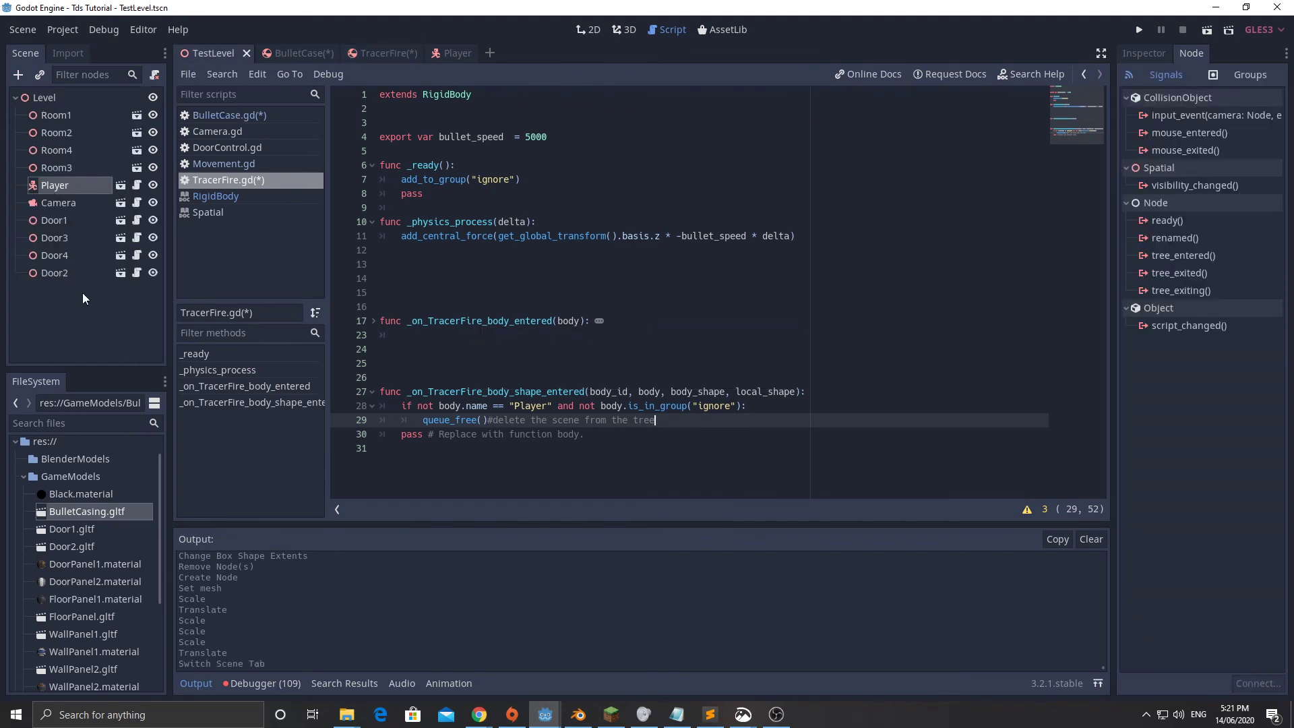
- Return to the TracerFire scene and save it with Ctrl+S, along with TracerFire.gd and BulletCase.gd
left_click(365, 53)
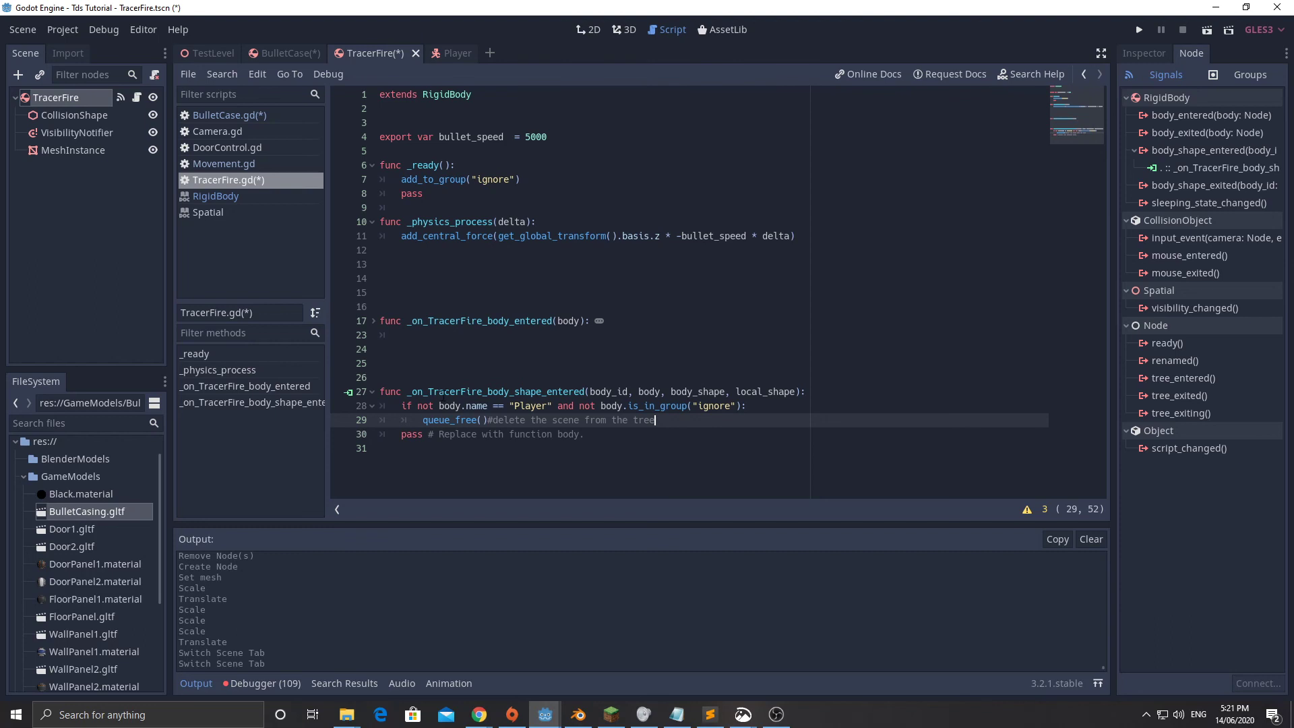
key("ctrl+s")
mouse_move(429, 53)
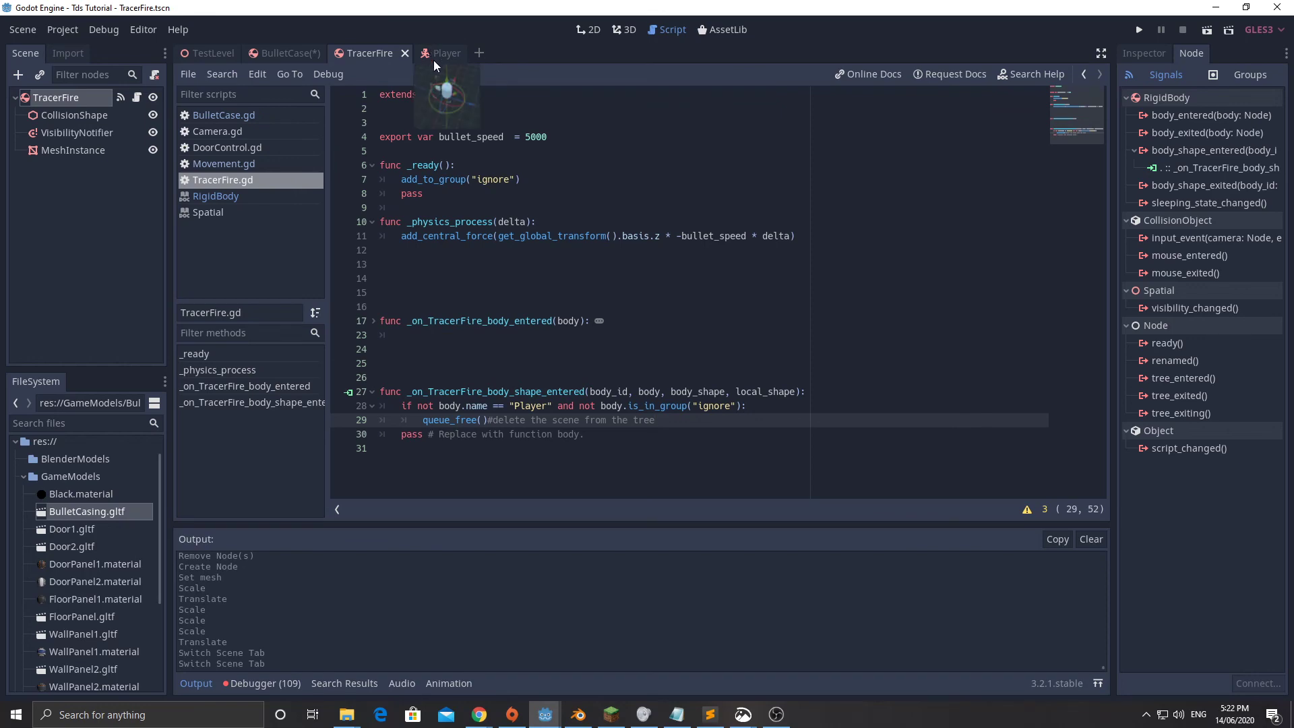